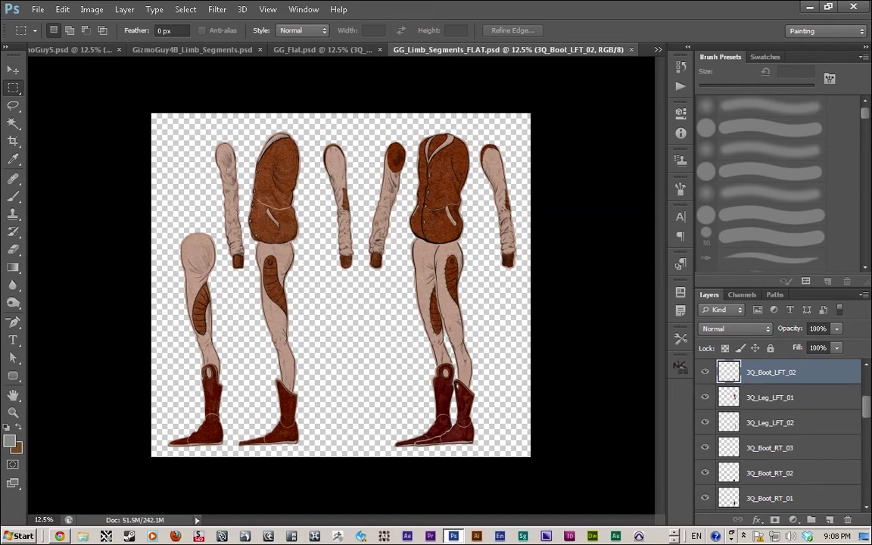
- Compare the assembled character views in GG_Flat.psd with the separate arms, legs and torsos in GG_Limb_Segments_FLAT.psd
{"action": "left_click", "coordinate": [319, 50]}
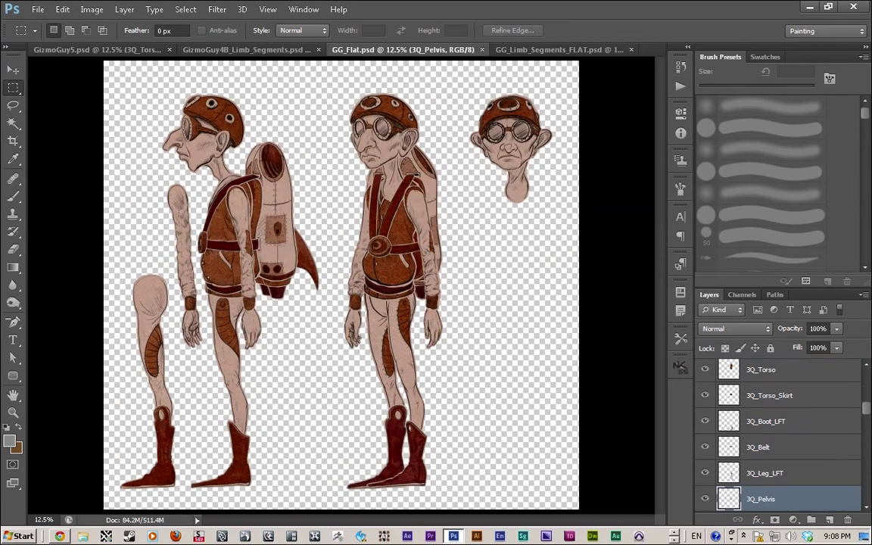
{"action": "key", "text": "ctrl+plus"}
{"action": "left_click_drag", "start_coordinate": [378, 234], "coordinate": [384, 300]}
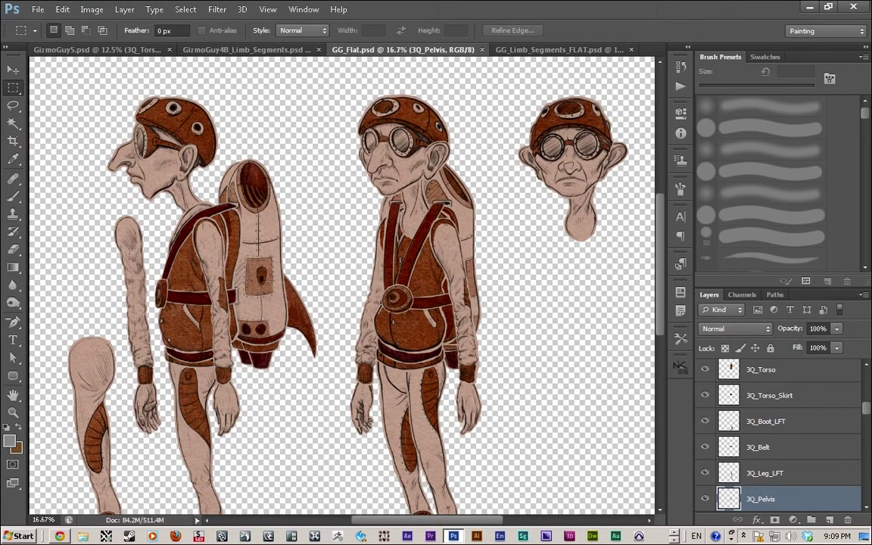
{"action": "left_click_drag", "start_coordinate": [383, 300], "coordinate": [417, 305]}
{"action": "key", "text": "ctrl+Tab"}
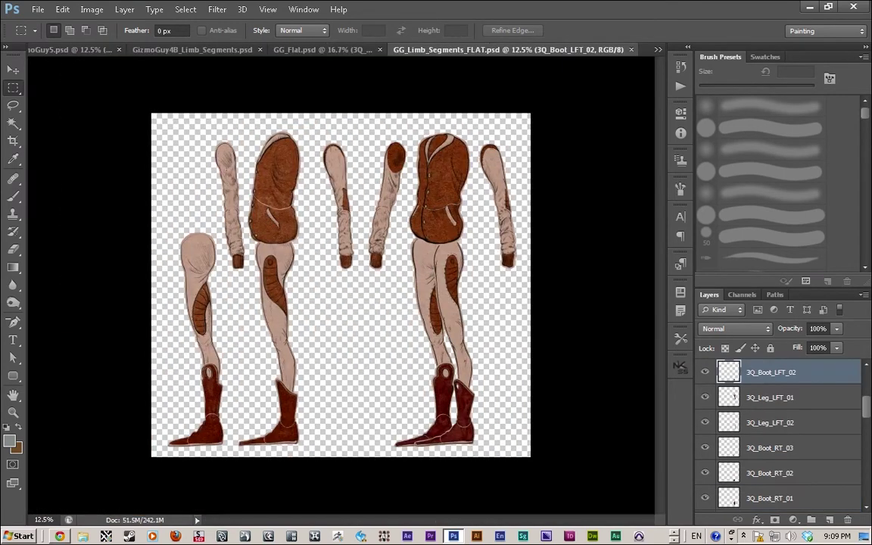
{"action": "key", "text": "ctrl+plus"}
{"action": "key", "text": "ctrl+plus"}
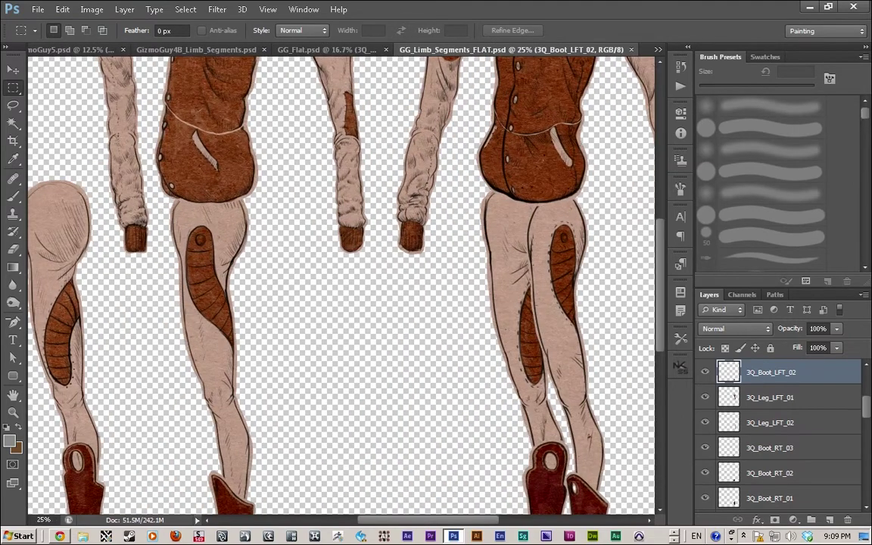
{"action": "left_click_drag", "start_coordinate": [318, 220], "coordinate": [427, 358]}
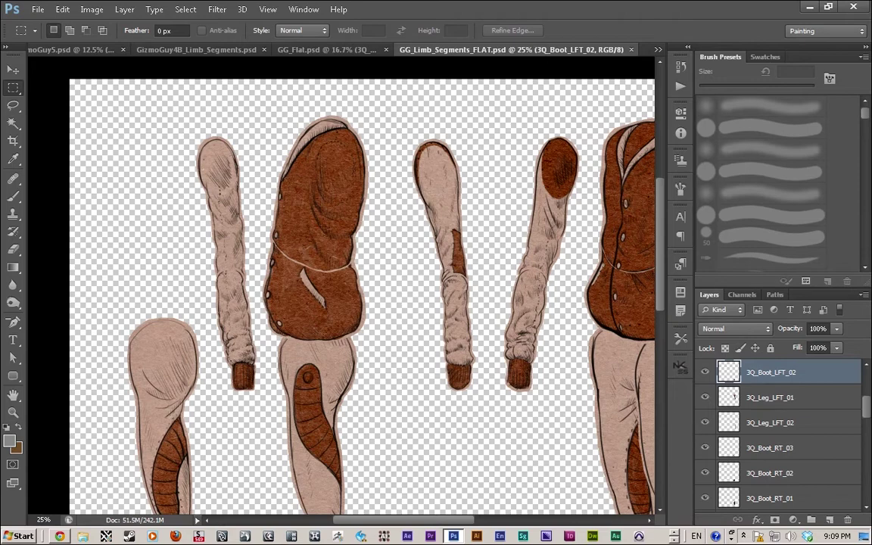
{"action": "key", "text": "ctrl+minus"}
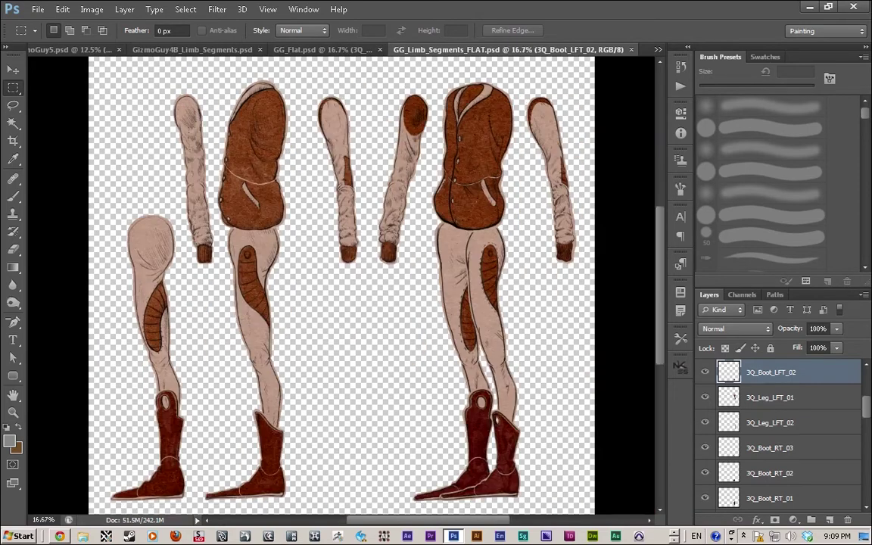
- Return to GG_Flat.psd and review its named layer stack from FRONT_Head down to the SIDE body parts
{"action": "key", "text": "ctrl+shift+Tab"}
{"action": "scroll", "coordinate": [355, 280], "scroll_direction": "down", "scroll_amount": 4}
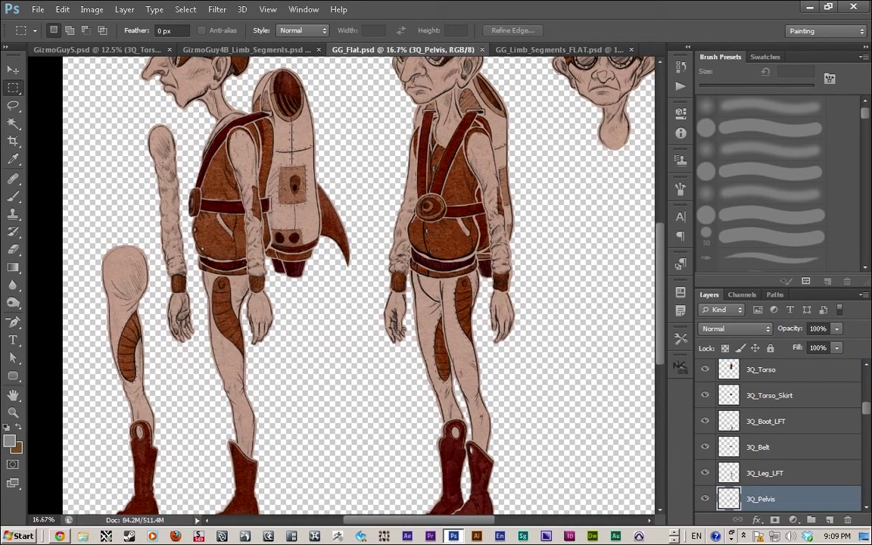
{"action": "scroll", "coordinate": [356, 280], "scroll_direction": "up", "scroll_amount": 4}
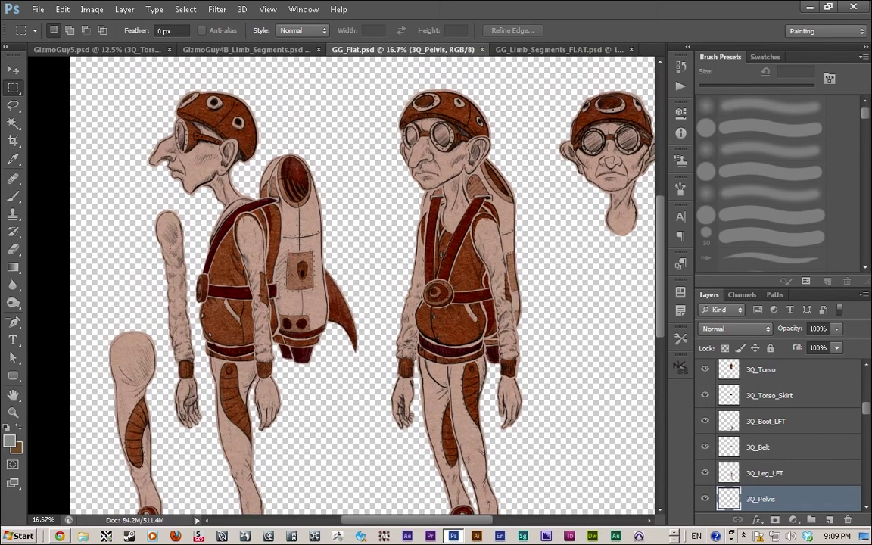
{"action": "scroll", "coordinate": [779, 435], "scroll_direction": "up", "scroll_amount": 5}
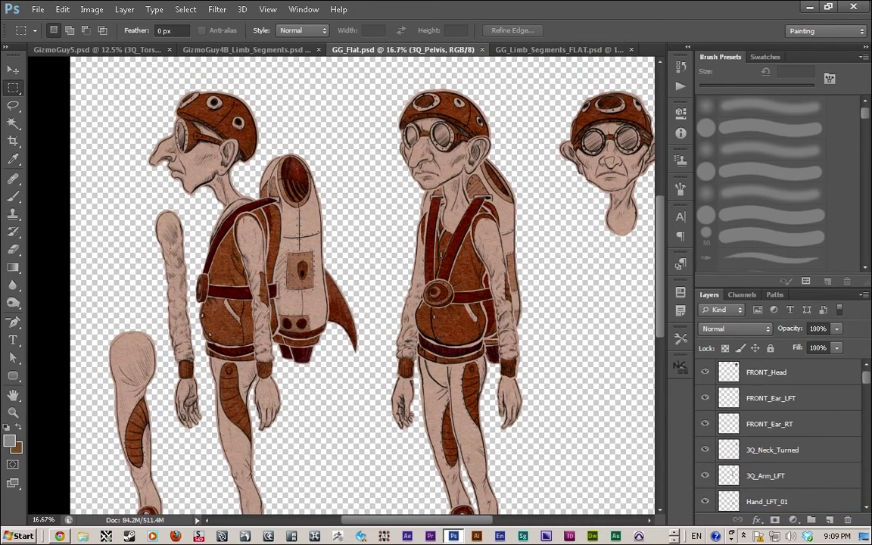
{"action": "scroll", "coordinate": [779, 435], "scroll_direction": "down", "scroll_amount": 10}
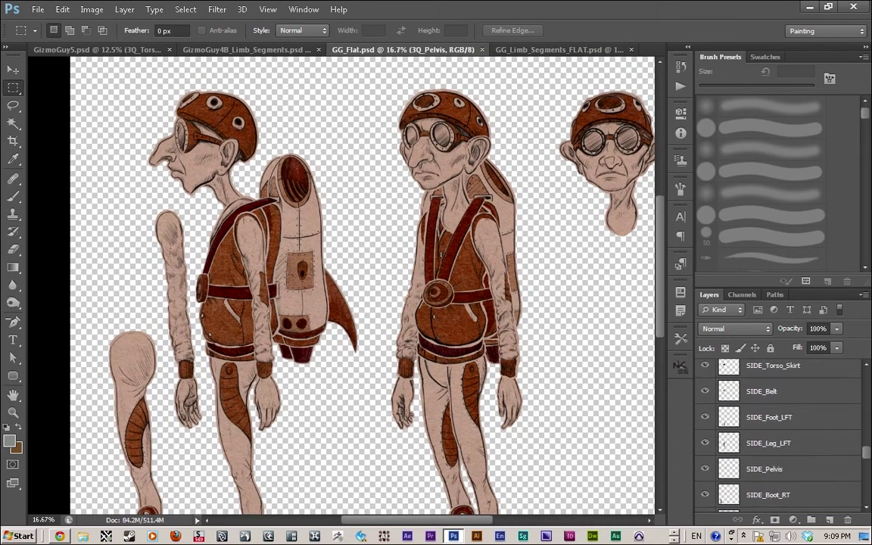
{"action": "scroll", "coordinate": [780, 435], "scroll_direction": "up", "scroll_amount": 10}
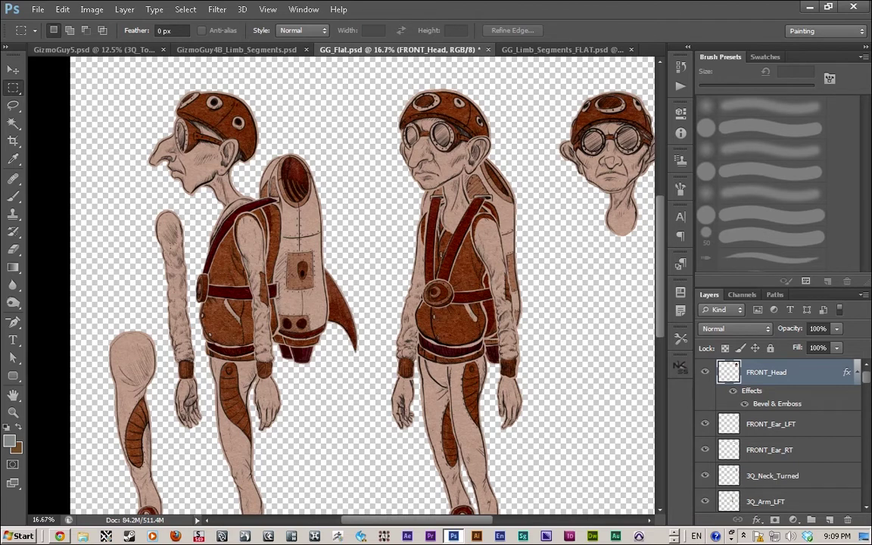
{"action": "scroll", "coordinate": [780, 435], "scroll_direction": "down", "scroll_amount": 3}
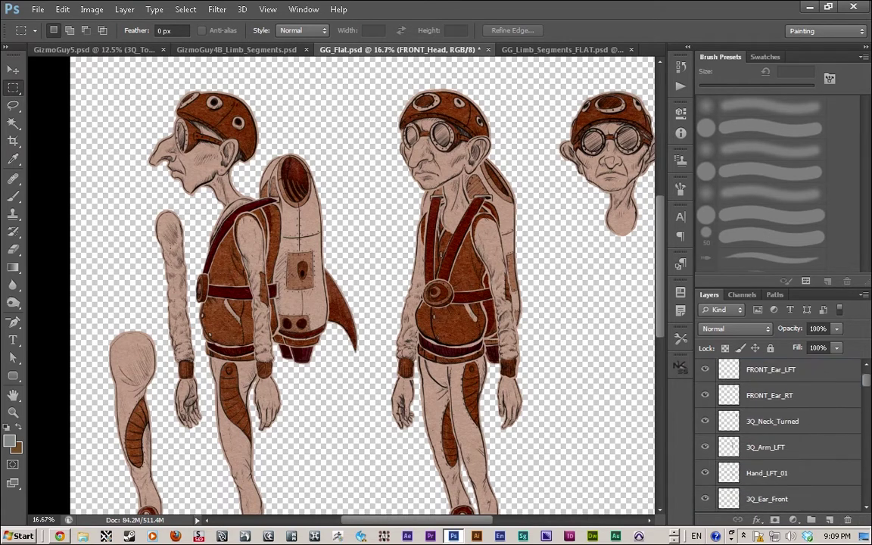
{"action": "scroll", "coordinate": [780, 436], "scroll_direction": "up", "scroll_amount": 3}
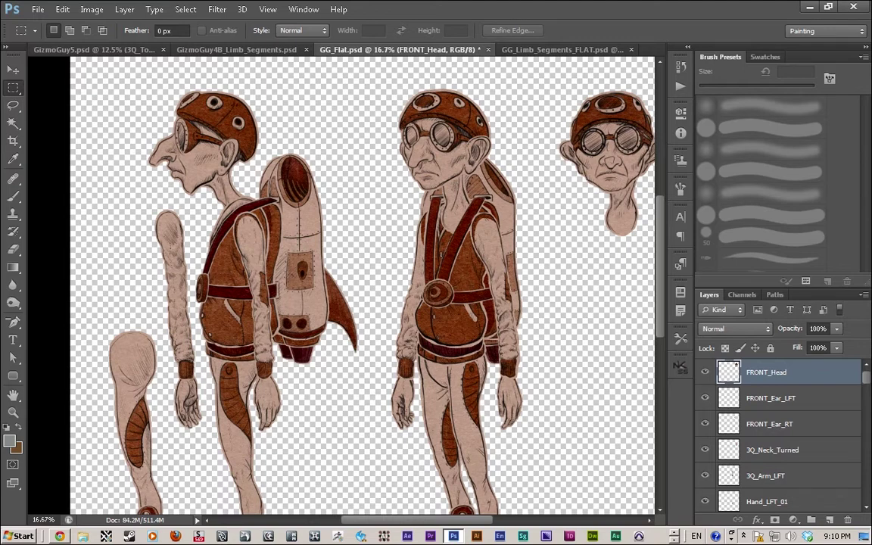
- Try moving the FRONT_Head layer over to the three-quarter figure, and undo the move
{"action": "key", "text": "v"}
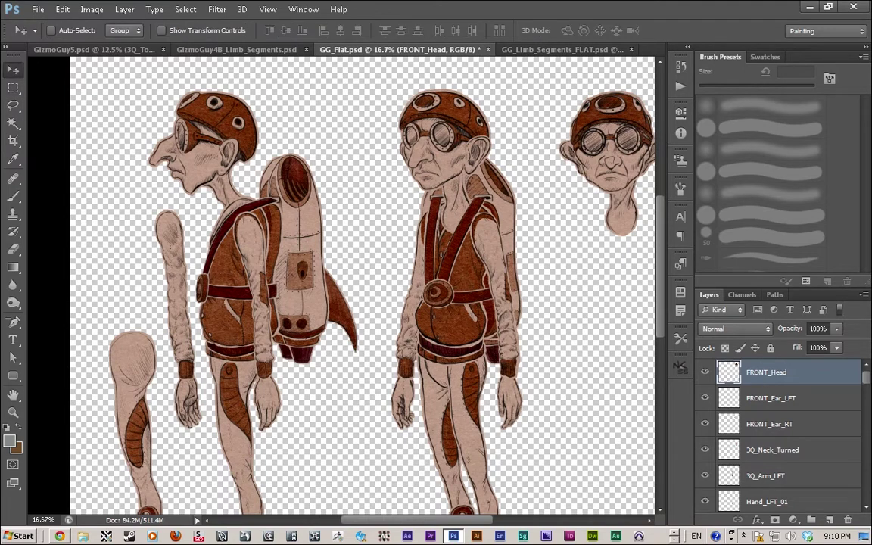
{"action": "left_click_drag", "start_coordinate": [611, 147], "coordinate": [367, 296]}
{"action": "key", "text": "ctrl+z"}
{"action": "key", "text": "ctrl+minus"}
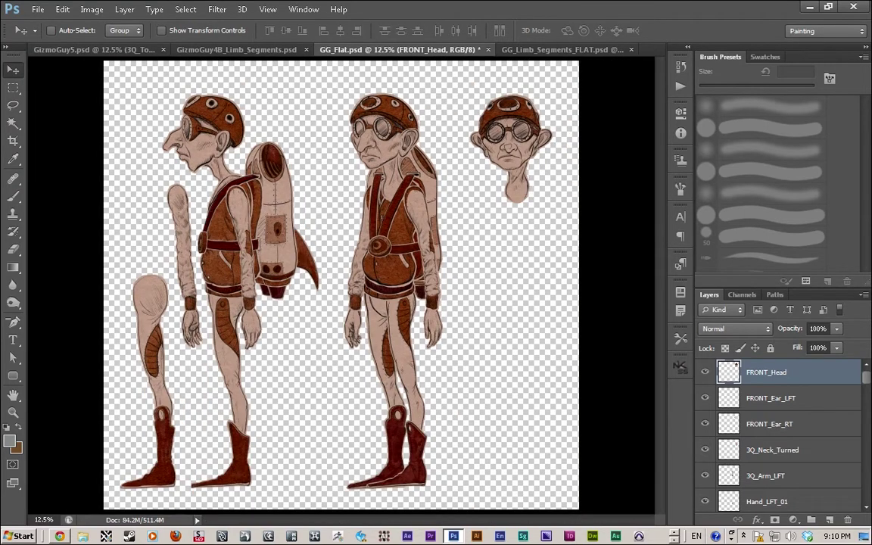
- Step down from FRONT_Head to the FRONT_Ear_RT layer and examine the separated body parts of the figures on the canvas
{"action": "key", "text": "alt+bracketleft"}
{"action": "key", "text": "alt+bracketleft"}
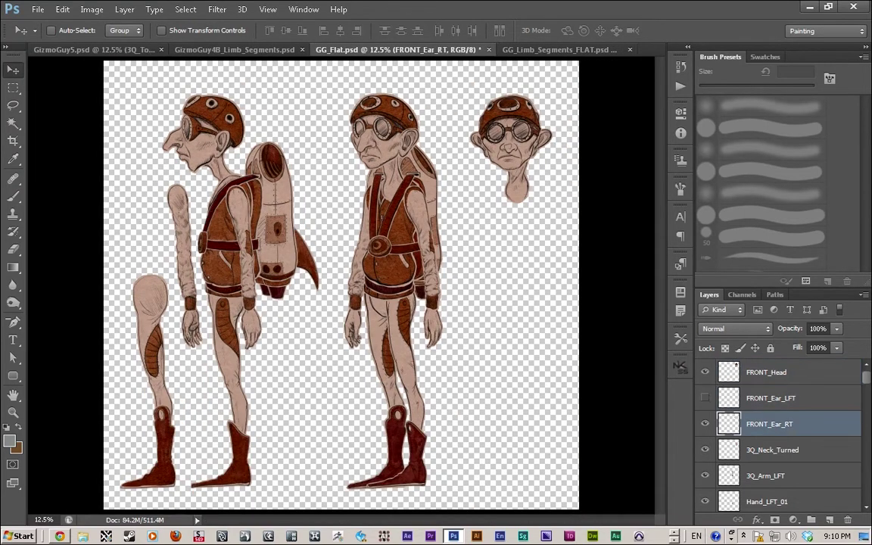
{"action": "key", "text": "ctrl+plus"}
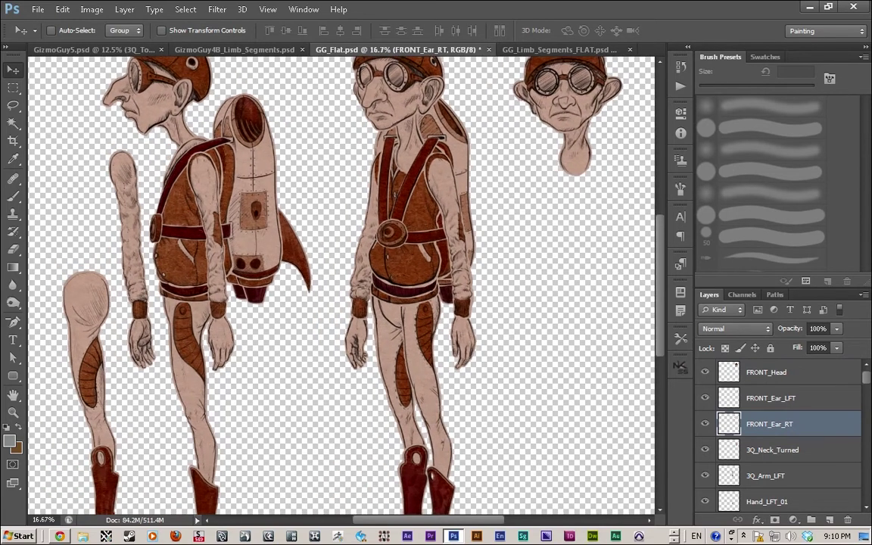
{"action": "scroll", "coordinate": [341, 280], "scroll_direction": "up", "scroll_amount": 3}
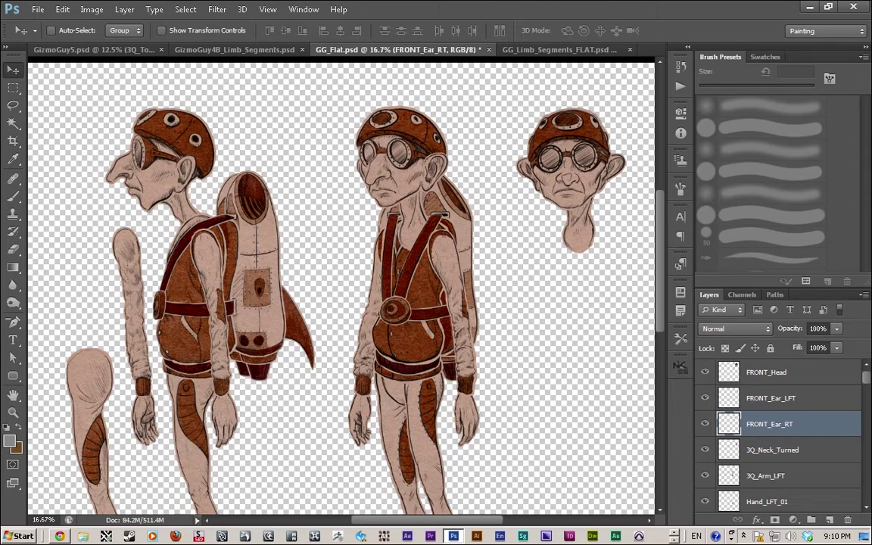
{"action": "scroll", "coordinate": [787, 435], "scroll_direction": "down", "scroll_amount": 3}
{"action": "scroll", "coordinate": [787, 435], "scroll_direction": "up", "scroll_amount": 3}
{"action": "left_click_drag", "start_coordinate": [414, 349], "coordinate": [460, 224]}
{"action": "scroll", "coordinate": [787, 435], "scroll_direction": "down", "scroll_amount": 6}
{"action": "scroll", "coordinate": [787, 435], "scroll_direction": "up", "scroll_amount": 5}
{"action": "left_click_drag", "start_coordinate": [378, 302], "coordinate": [407, 344]}
- Select the Color Fill 1 layer at the bottom of the layer stack and show it behind the figures
{"action": "scroll", "coordinate": [787, 435], "scroll_direction": "down", "scroll_amount": 9}
{"action": "scroll", "coordinate": [787, 435], "scroll_direction": "down", "scroll_amount": 10}
{"action": "left_click", "coordinate": [780, 498]}
{"action": "left_click", "coordinate": [705, 499]}
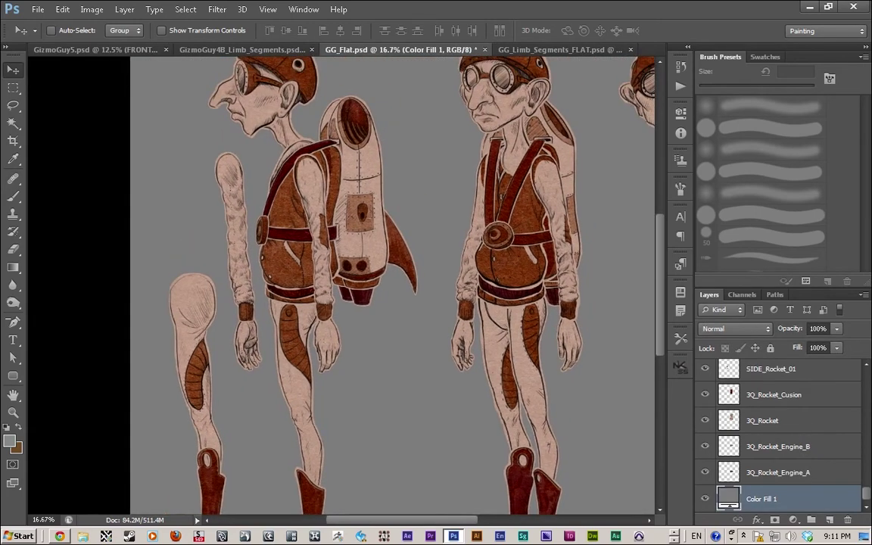
- Try a near-black Solid Color fill layer as the background behind the character views
{"action": "key", "text": "ctrl+plus"}
{"action": "left_click", "coordinate": [792, 520]}
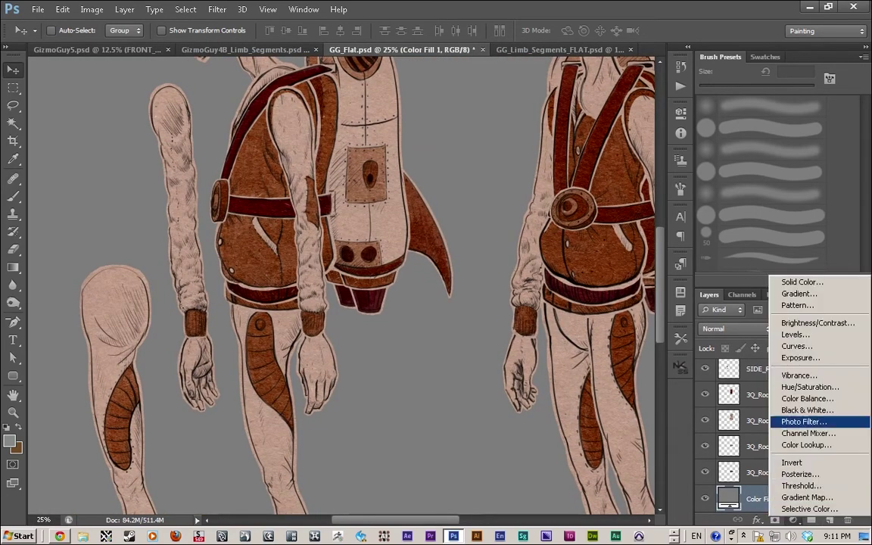
{"action": "left_click", "coordinate": [738, 266]}
{"action": "mouse_move", "coordinate": [676, 356]}
{"action": "left_mouse_down"}
{"action": "mouse_move", "coordinate": [704, 347]}
{"action": "mouse_move", "coordinate": [766, 300]}
{"action": "mouse_move", "coordinate": [718, 336]}
{"action": "mouse_move", "coordinate": [714, 426]}
{"action": "mouse_move", "coordinate": [684, 449]}
{"action": "left_mouse_up"}
{"action": "mouse_move", "coordinate": [408, 227]}
{"action": "left_mouse_down"}
{"action": "mouse_move", "coordinate": [378, 375]}
{"action": "mouse_move", "coordinate": [380, 467]}
{"action": "mouse_move", "coordinate": [229, 492]}
{"action": "mouse_move", "coordinate": [173, 479]}
{"action": "mouse_move", "coordinate": [153, 355]}
{"action": "left_mouse_up"}
{"action": "scroll", "coordinate": [333, 280], "scroll_direction": "down", "scroll_amount": 6}
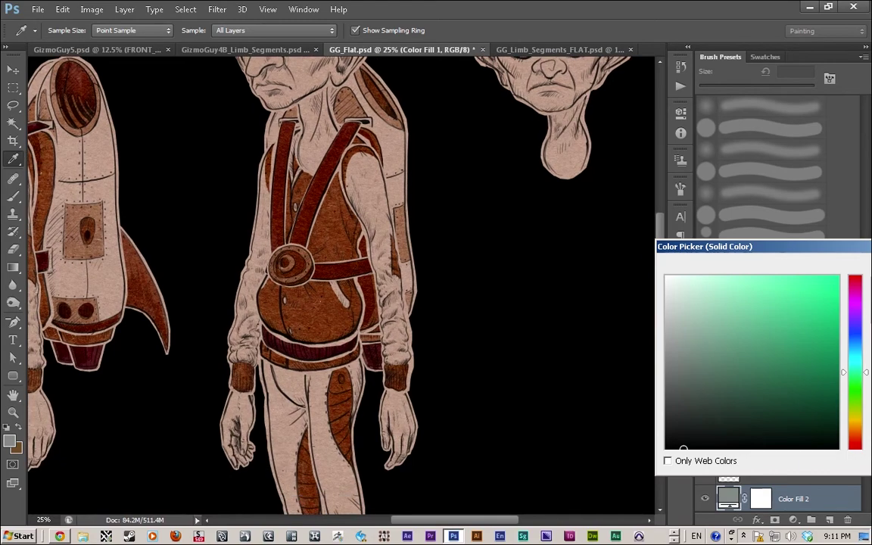
{"action": "left_click_drag", "start_coordinate": [288, 295], "coordinate": [491, 333]}
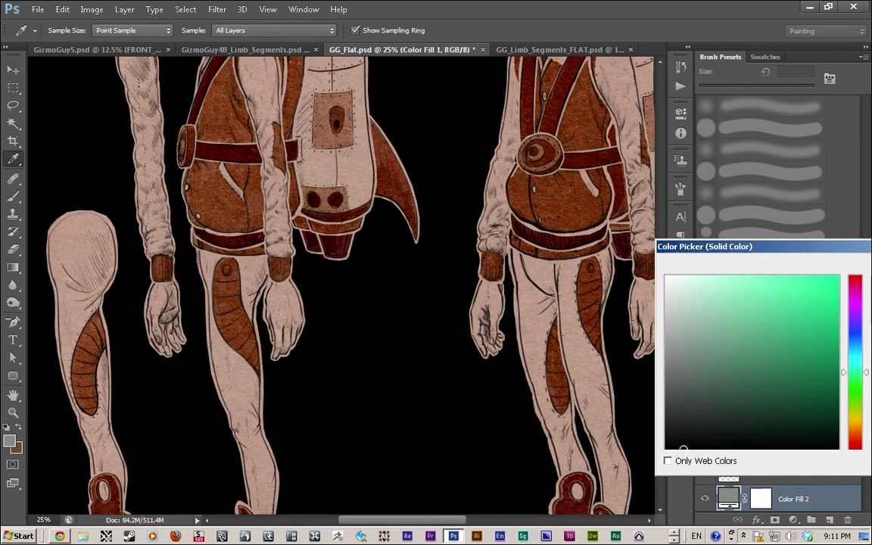
{"action": "left_click_drag", "start_coordinate": [734, 247], "coordinate": [481, 261]}
{"action": "left_click", "coordinate": [737, 300]}
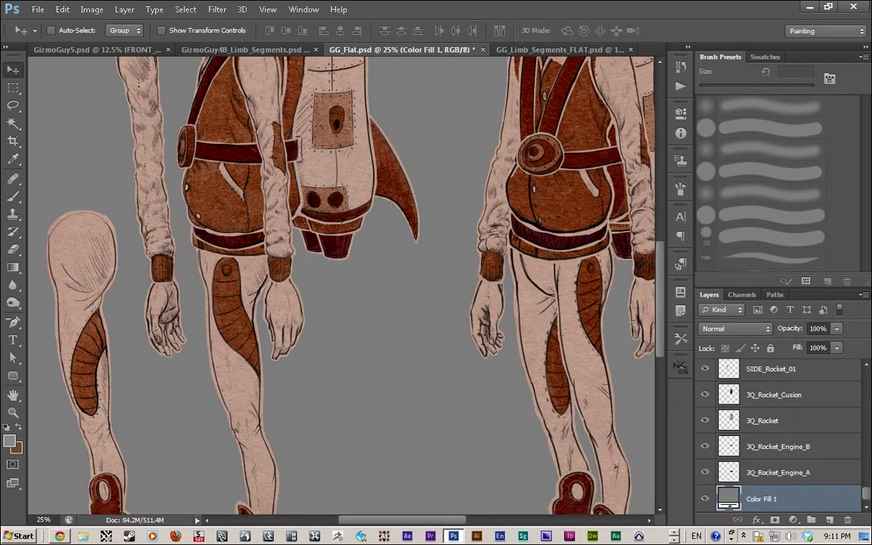
- Delete the Color Fill 1 background layer so the character parts sit on transparency
{"action": "key", "text": "Delete"}
{"action": "scroll", "coordinate": [340, 284], "scroll_direction": "up", "scroll_amount": 10}
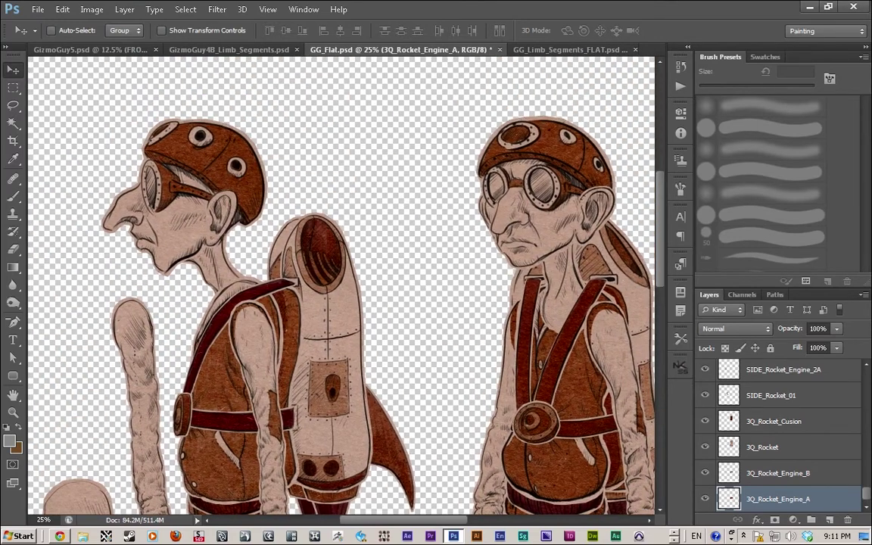
- Open Save As for GG_Flat.psd, check the GizmoGuy project folder, and go into its AFX > PSD folder
{"action": "key", "text": "ctrl+shift+s"}
{"action": "left_click", "coordinate": [478, 29]}
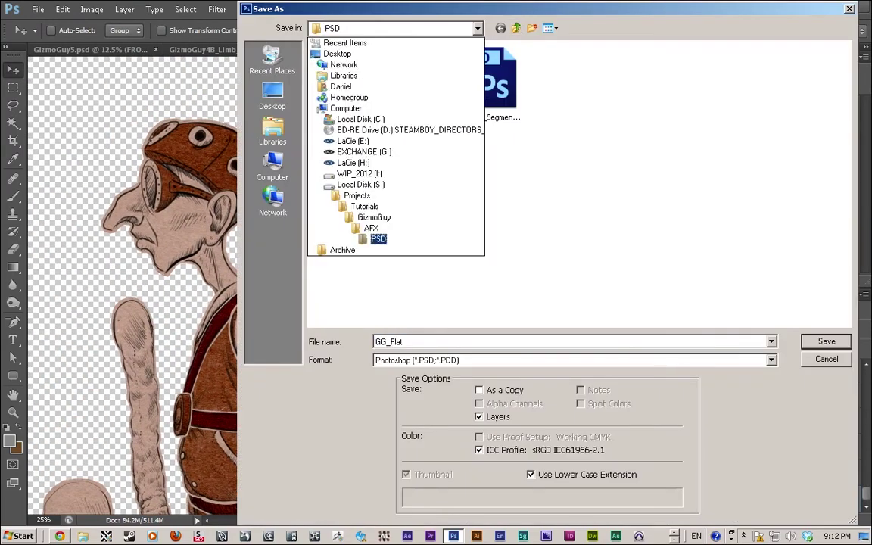
{"action": "left_click", "coordinate": [372, 227]}
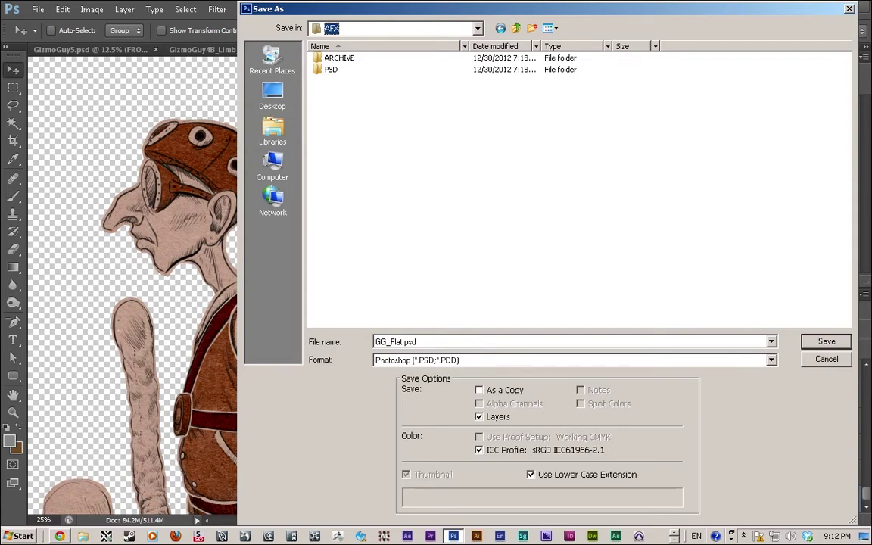
{"action": "left_click", "coordinate": [516, 28]}
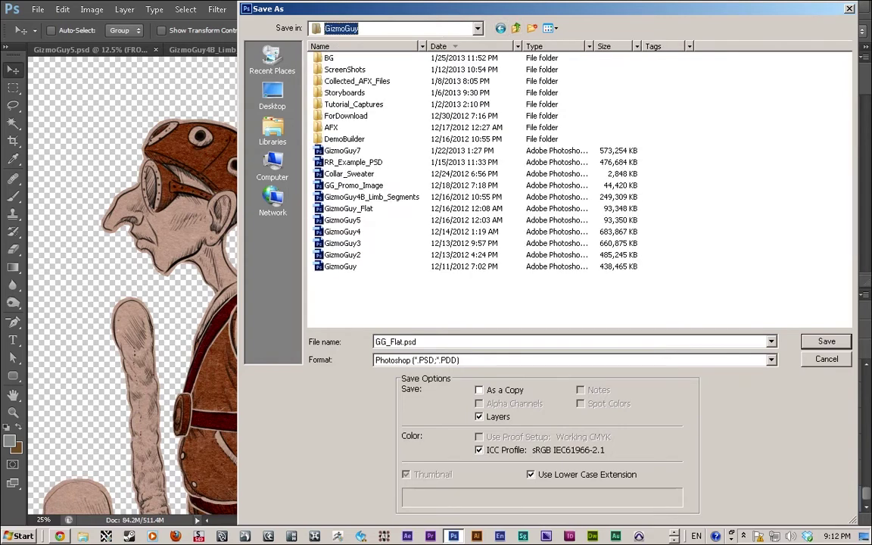
{"action": "left_click", "coordinate": [345, 139]}
{"action": "left_click", "coordinate": [331, 127]}
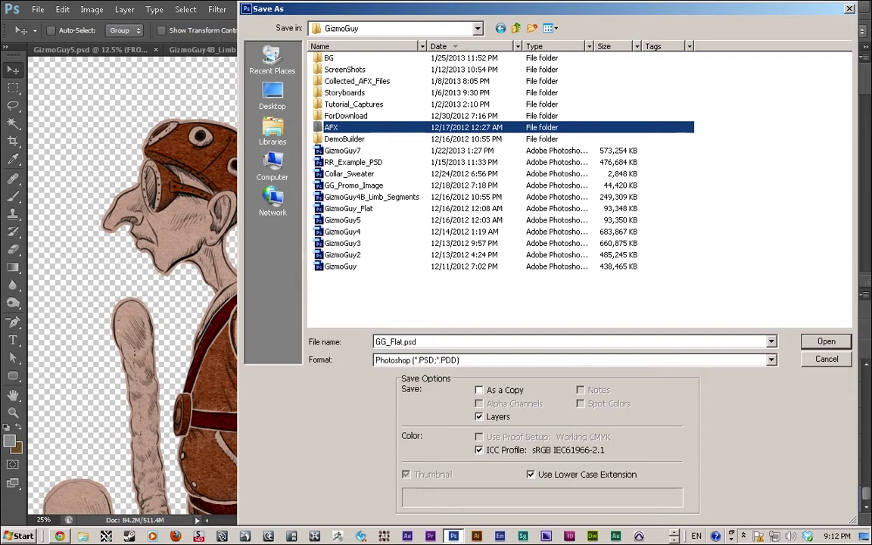
{"action": "key", "text": "Return"}
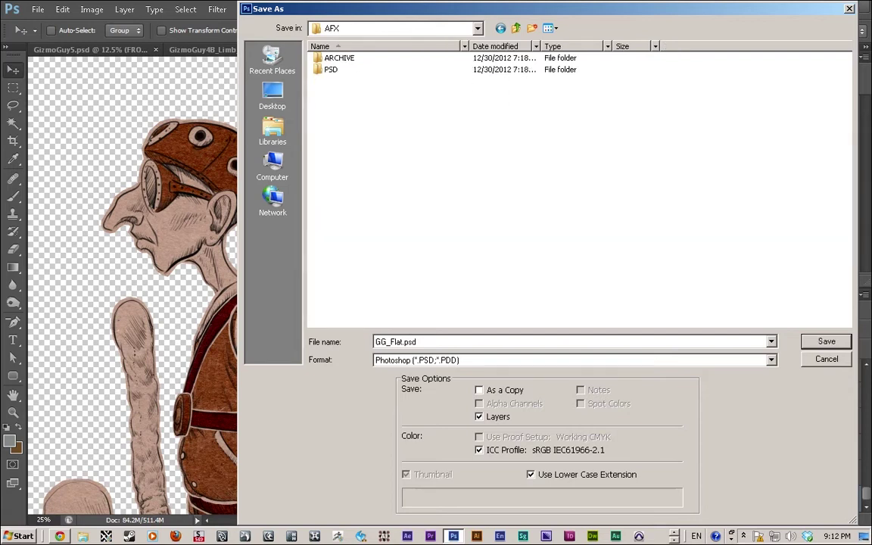
{"action": "double_click", "coordinate": [331, 69]}
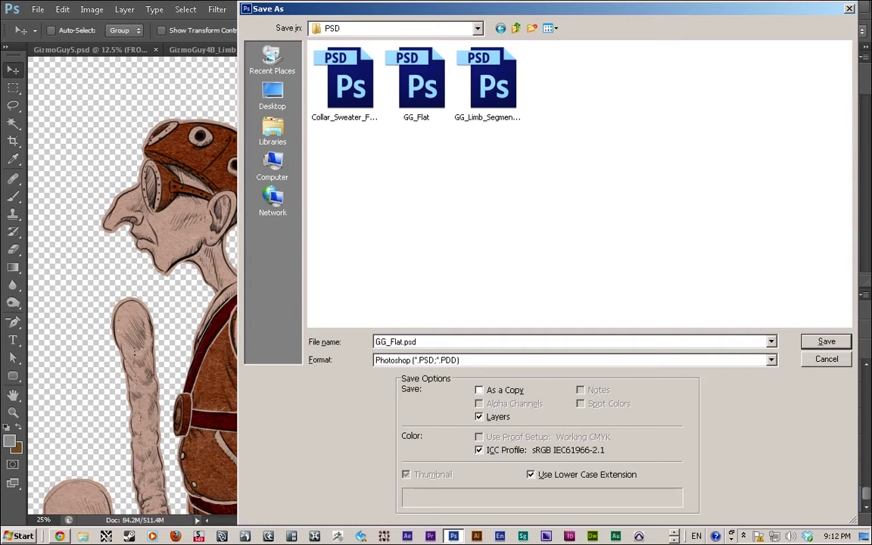
- Create a new folder named Rocket_Randee inside the PSD folder
{"action": "right_click", "coordinate": [442, 186]}
{"action": "mouse_move", "coordinate": [401, 292]}
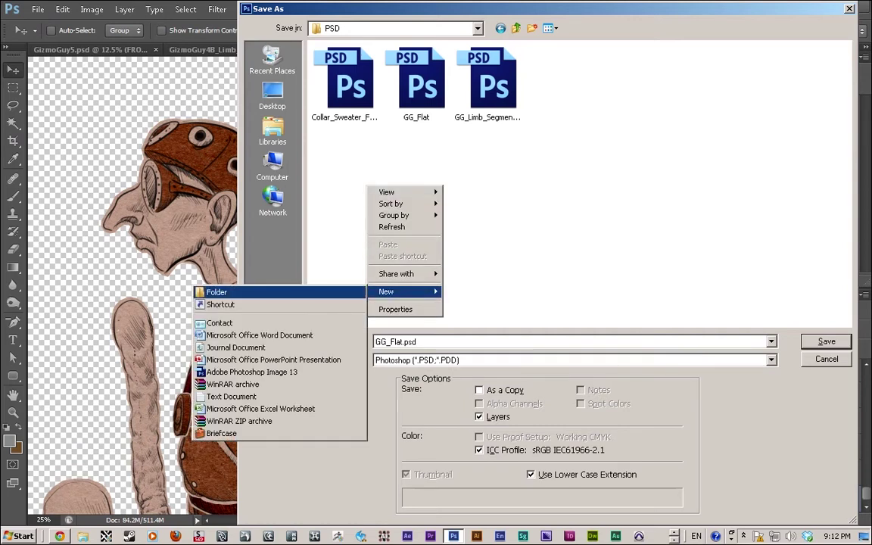
{"action": "left_click", "coordinate": [216, 292]}
{"action": "type", "text": "Rocket_Randee"}
{"action": "key", "text": "Return"}
- Create another folder named Bckgrnds_Scene_01 inside the PSD folder
{"action": "right_click", "coordinate": [384, 166]}
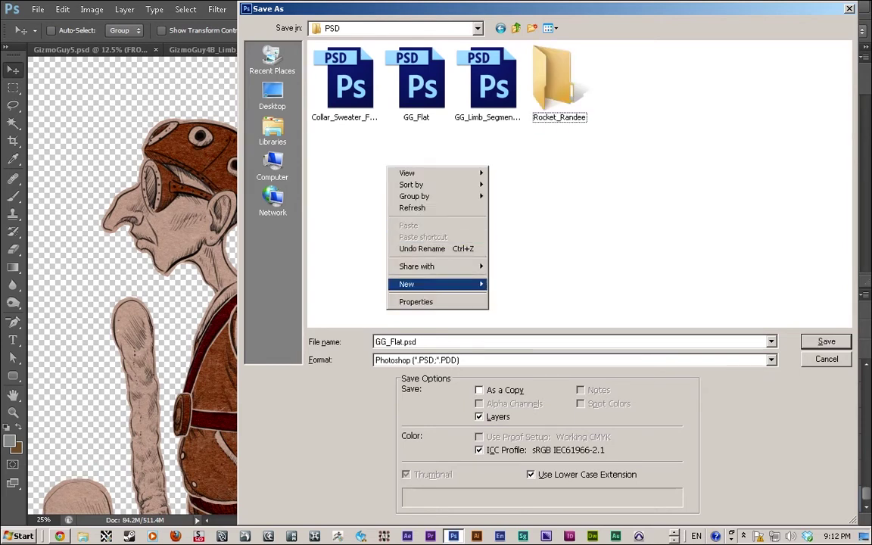
{"action": "mouse_move", "coordinate": [408, 284]}
{"action": "left_click", "coordinate": [234, 280]}
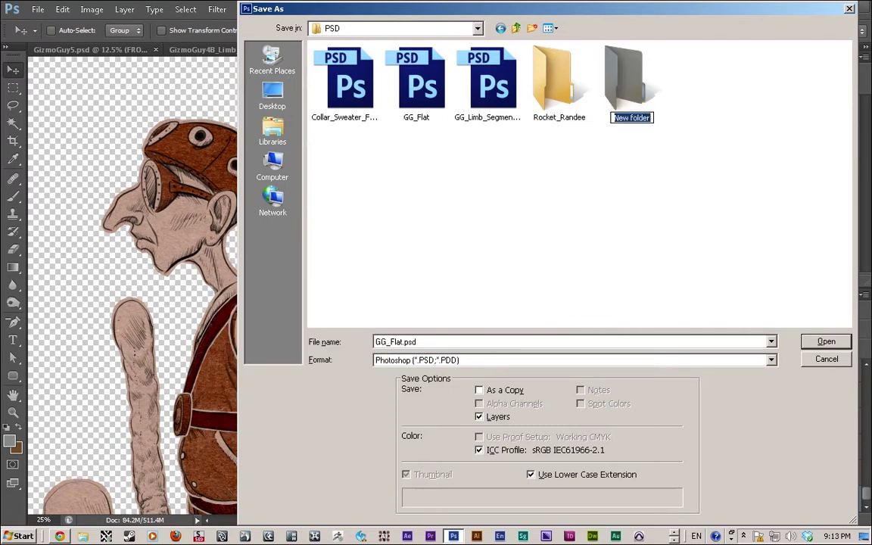
{"action": "type", "text": "Bckgrnds_Scene_01"}
{"action": "key", "text": "Return"}
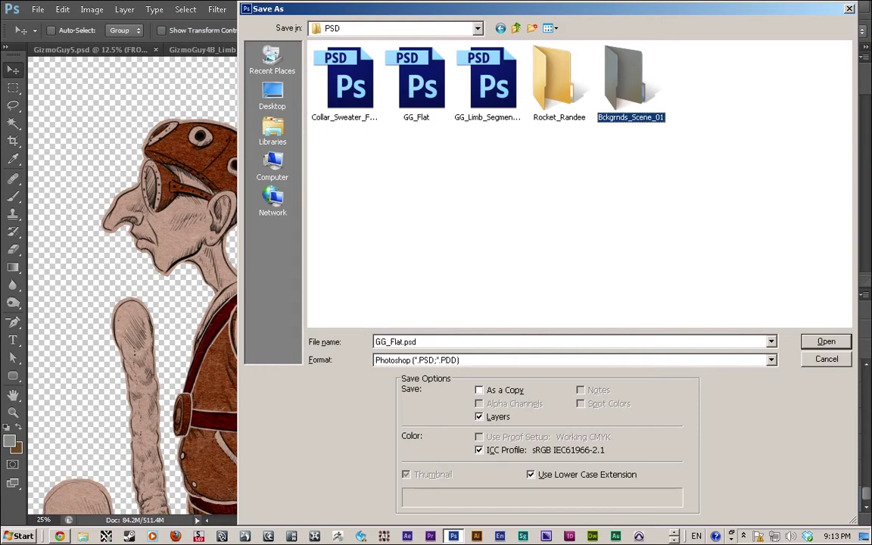
- Create a new folder named Shot_001 inside the PSD folder
{"action": "right_click", "coordinate": [447, 186]}
{"action": "mouse_move", "coordinate": [484, 304]}
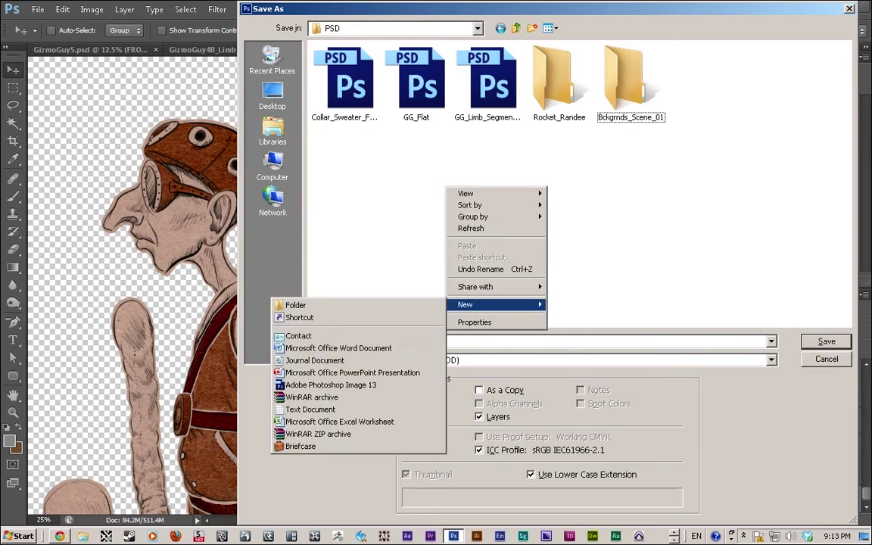
{"action": "left_click", "coordinate": [295, 305]}
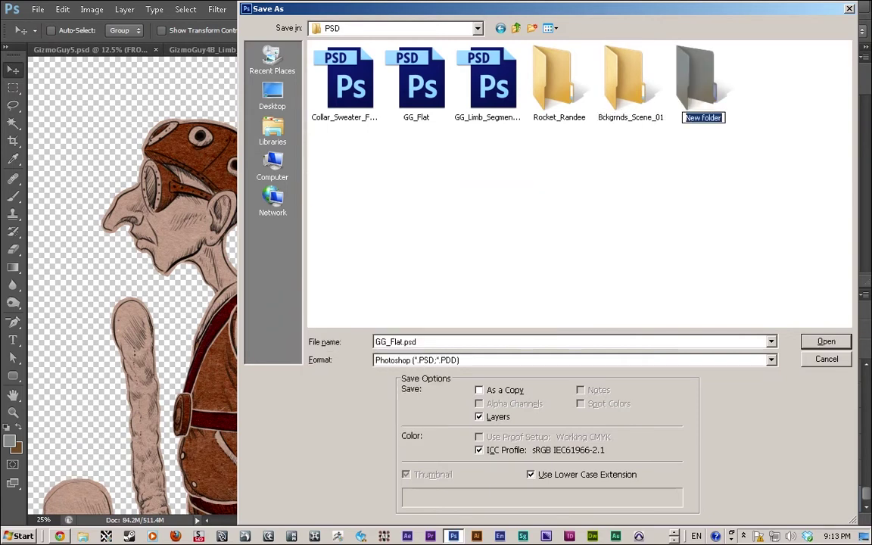
{"action": "type", "text": "Shot"}
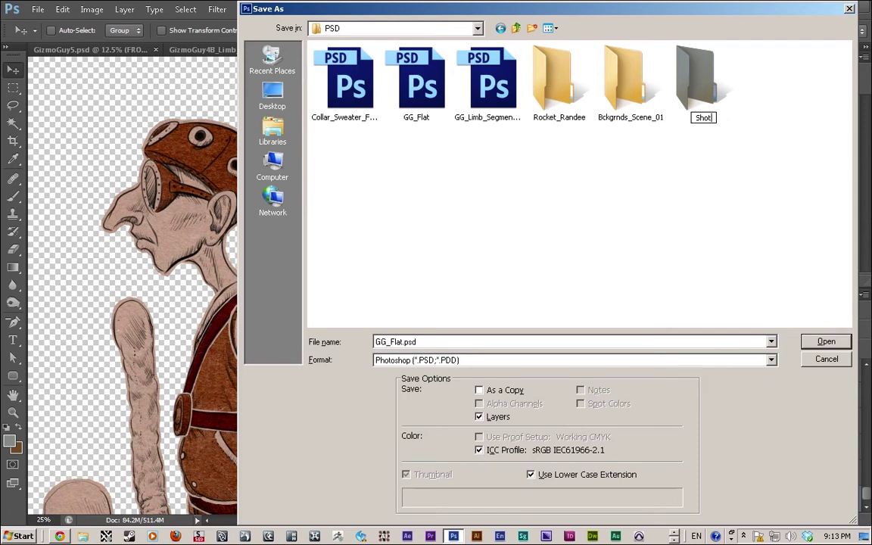
{"action": "type", "text": "_001"}
{"action": "key", "text": "Return"}
- Move the Bckgrnds_Scene_01 and Rocket_Randee folders into Shot_001, and open that folder
{"action": "left_click_drag", "start_coordinate": [627, 81], "coordinate": [699, 83]}
{"action": "left_click_drag", "start_coordinate": [555, 81], "coordinate": [627, 83]}
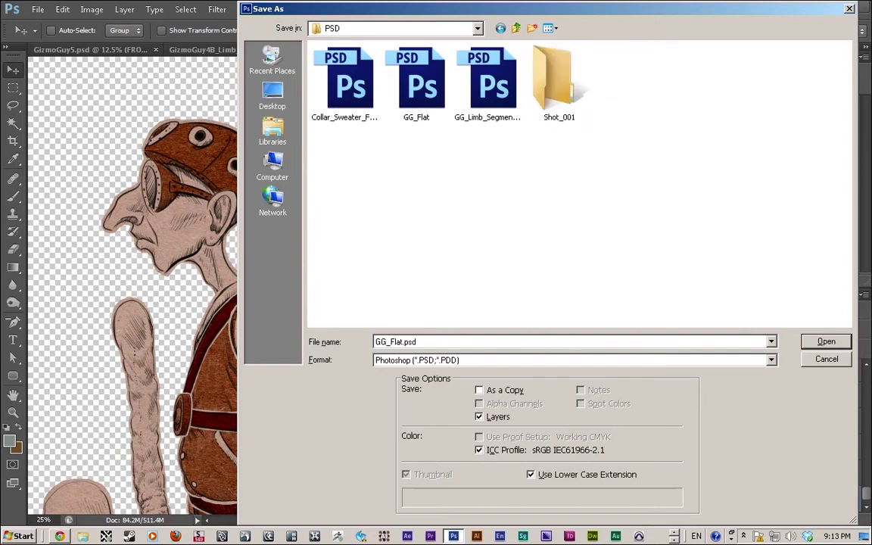
{"action": "left_click_drag", "start_coordinate": [488, 82], "coordinate": [557, 82]}
{"action": "double_click", "coordinate": [559, 79]}
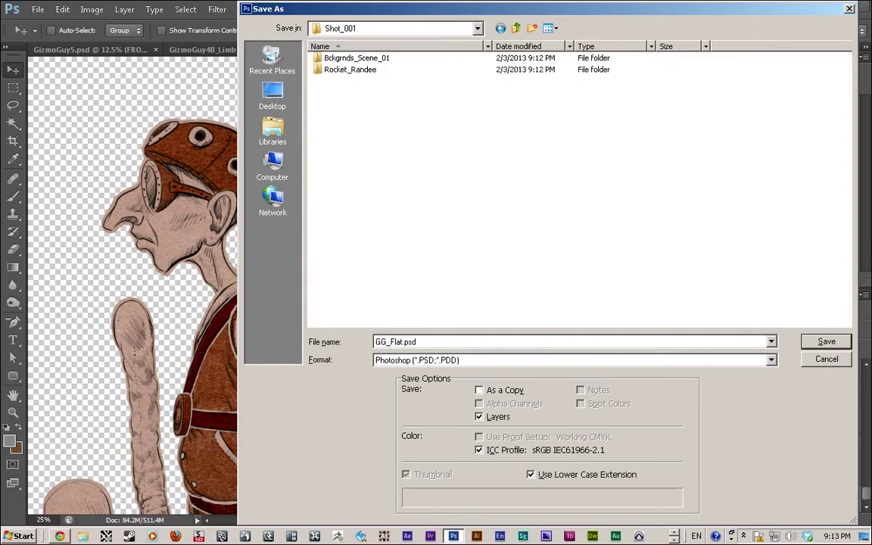
- Check how the Shot_001 subfolders relate to the GG_Flat file in the parent PSD folder
{"action": "left_click", "coordinate": [515, 28]}
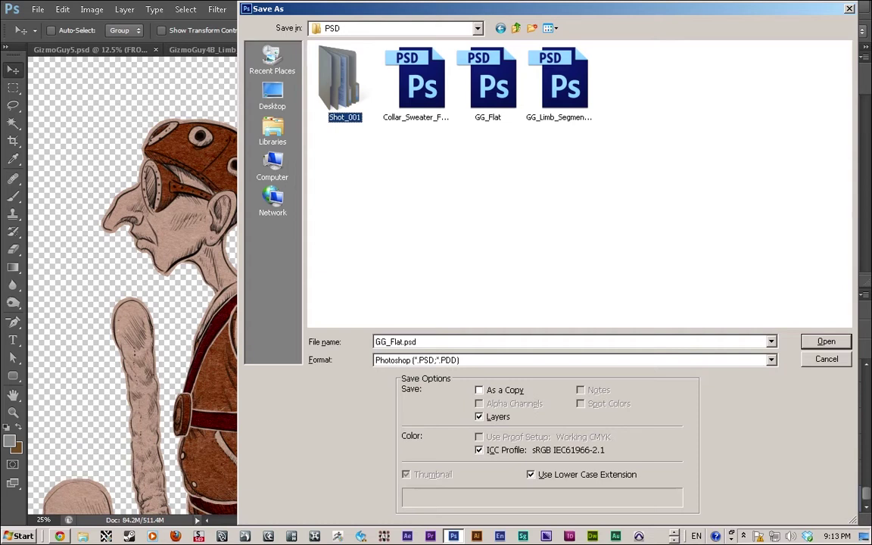
{"action": "left_click", "coordinate": [487, 82]}
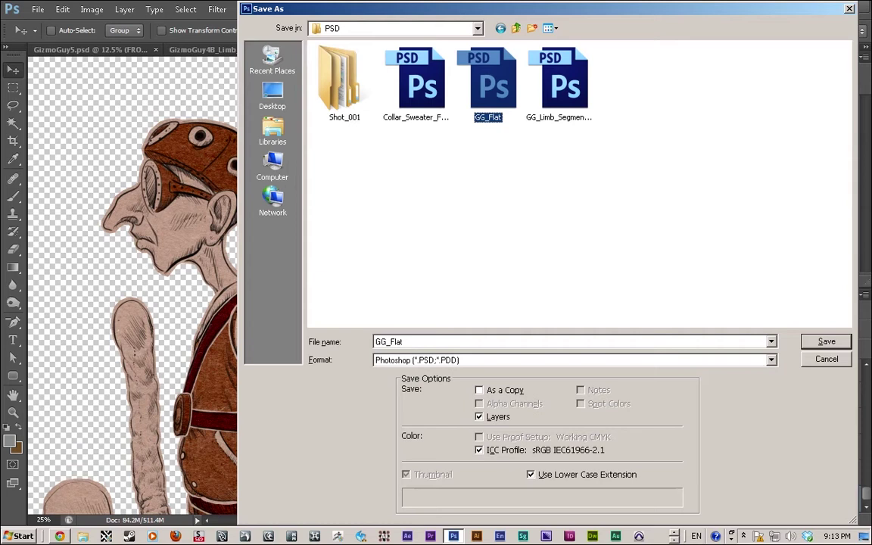
{"action": "double_click", "coordinate": [340, 80]}
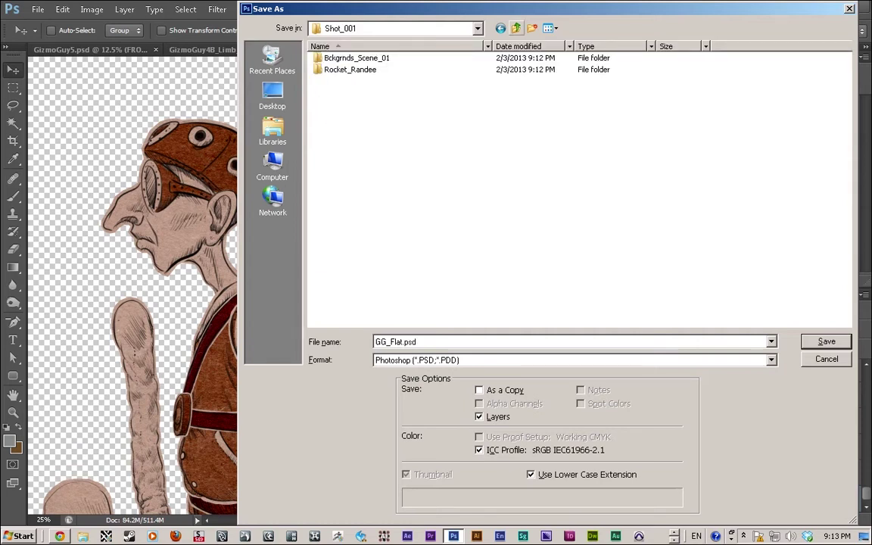
{"action": "left_click", "coordinate": [516, 28]}
{"action": "left_click", "coordinate": [488, 80]}
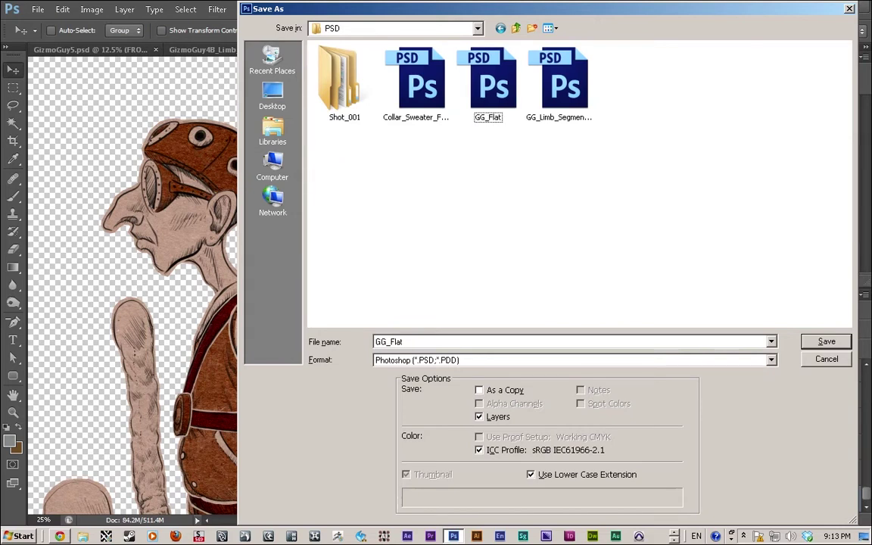
- Delete the Shot_001 folder with its contents and leave Save As without saving
{"action": "left_click", "coordinate": [340, 81]}
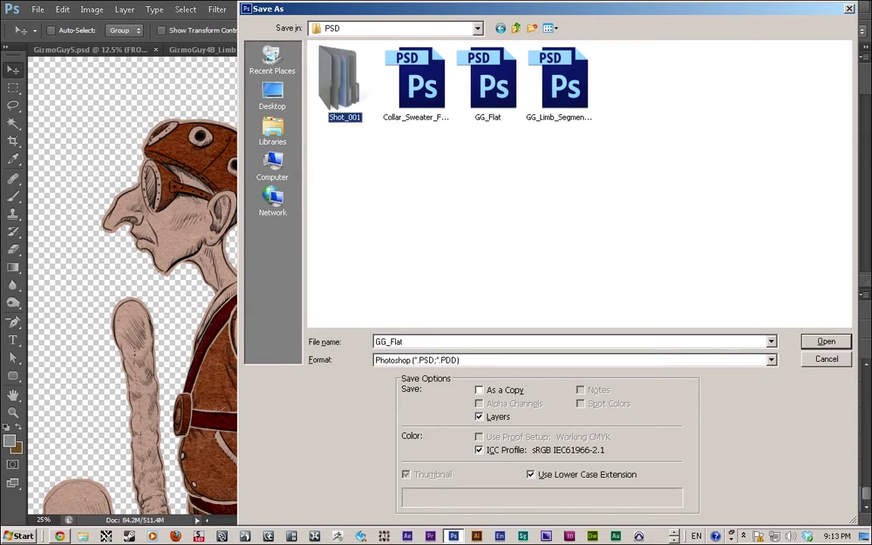
{"action": "key", "text": "Delete"}
{"action": "key", "text": "Return"}
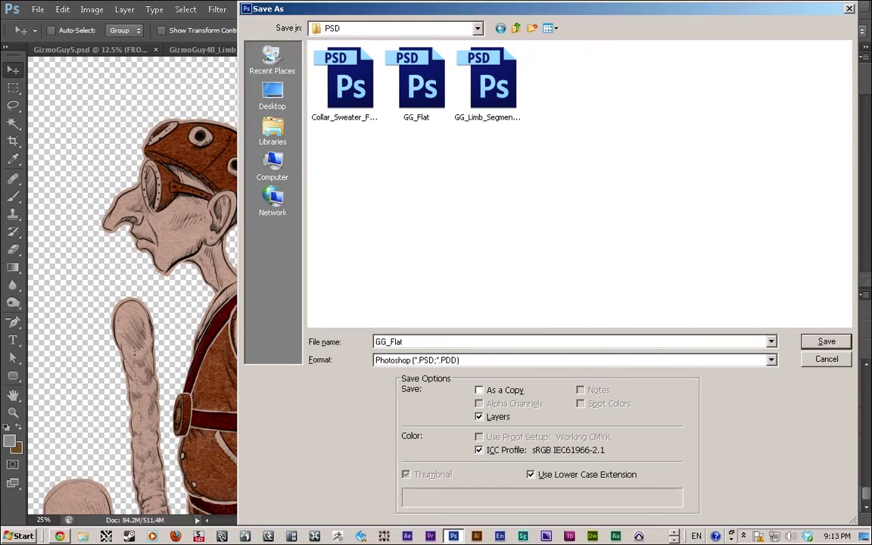
{"action": "key", "text": "Escape"}
{"action": "left_click_drag", "start_coordinate": [341, 318], "coordinate": [328, 271]}
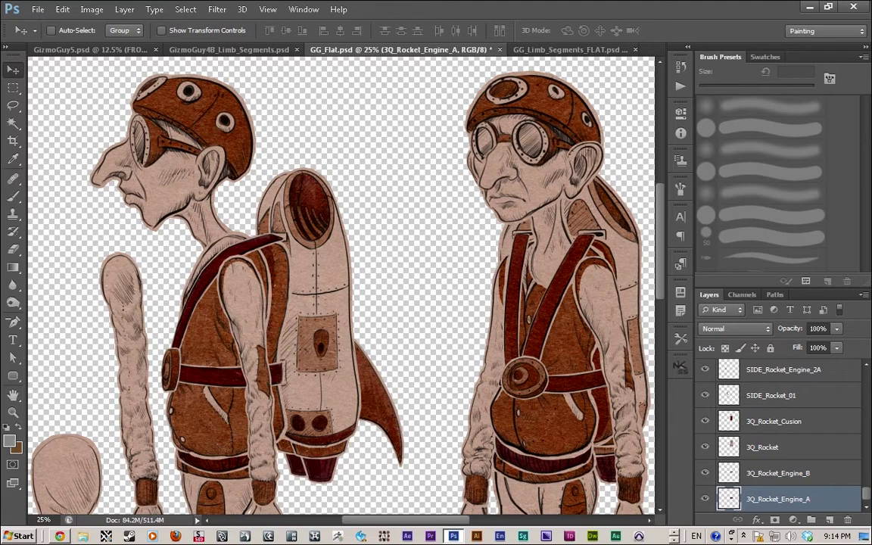
{"action": "key", "text": "ctrl+minus"}
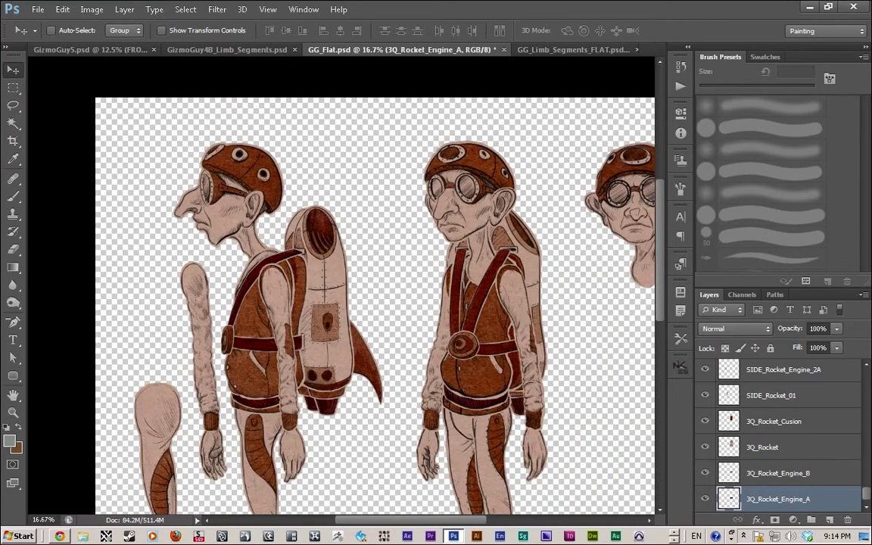
{"action": "left_click_drag", "start_coordinate": [378, 303], "coordinate": [348, 265]}
{"action": "key", "text": "ctrl+shift+s"}
{"action": "key", "text": "Escape"}
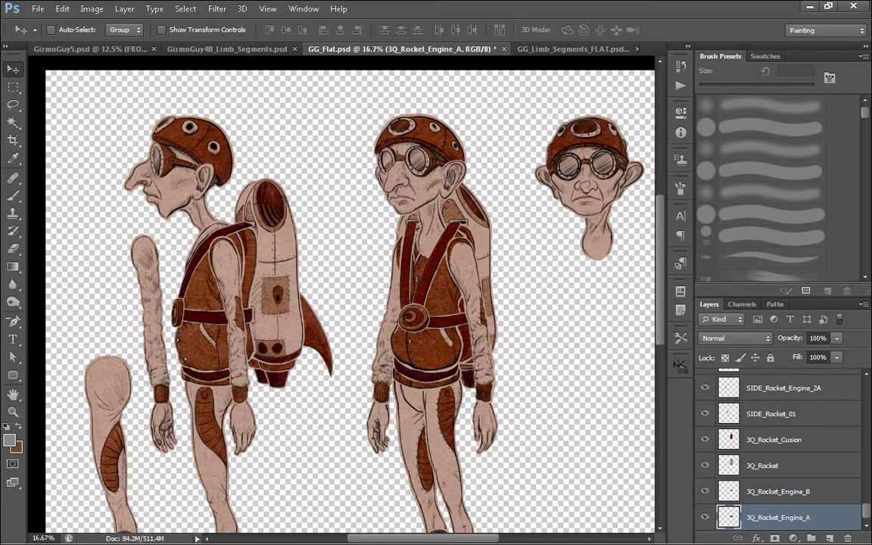
{"action": "mouse_move", "coordinate": [363, 303]}
{"action": "left_mouse_down"}
{"action": "mouse_move", "coordinate": [386, 267]}
{"action": "mouse_move", "coordinate": [376, 298]}
{"action": "left_mouse_up"}
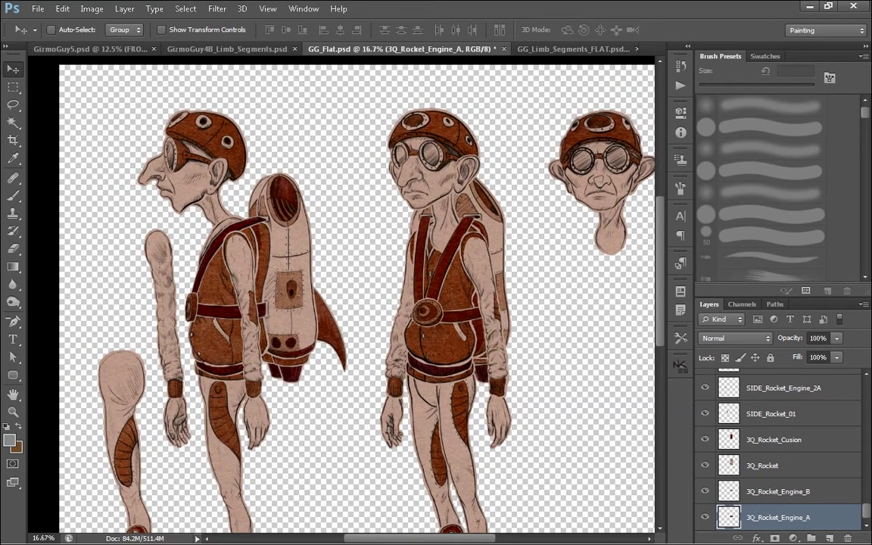
{"action": "mouse_move", "coordinate": [376, 297]}
{"action": "left_mouse_down"}
{"action": "mouse_move", "coordinate": [304, 281]}
{"action": "mouse_move", "coordinate": [376, 308]}
{"action": "left_mouse_up"}
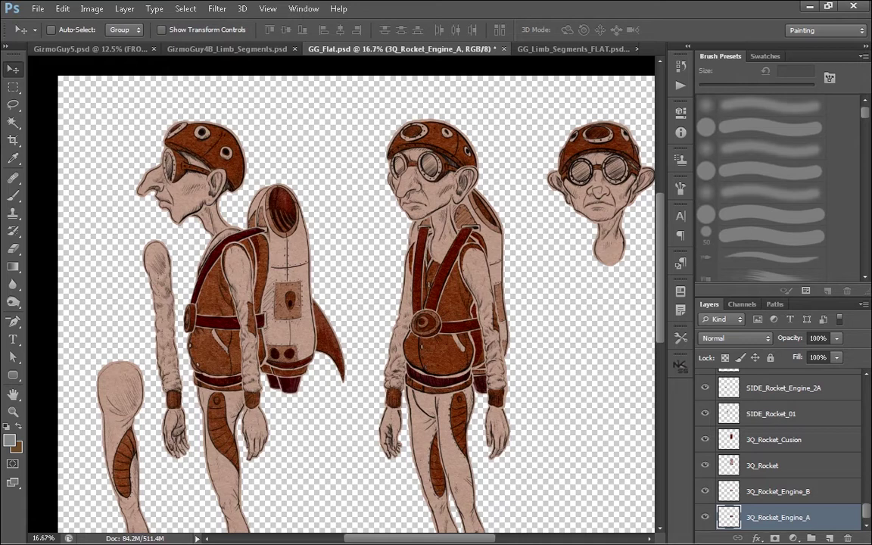
- Review the naming of the uppermost layers, FRONT_Head and FRONT_Ear_LFT
{"action": "left_click_drag", "start_coordinate": [866, 511], "coordinate": [866, 385]}
{"action": "left_click", "coordinate": [771, 382]}
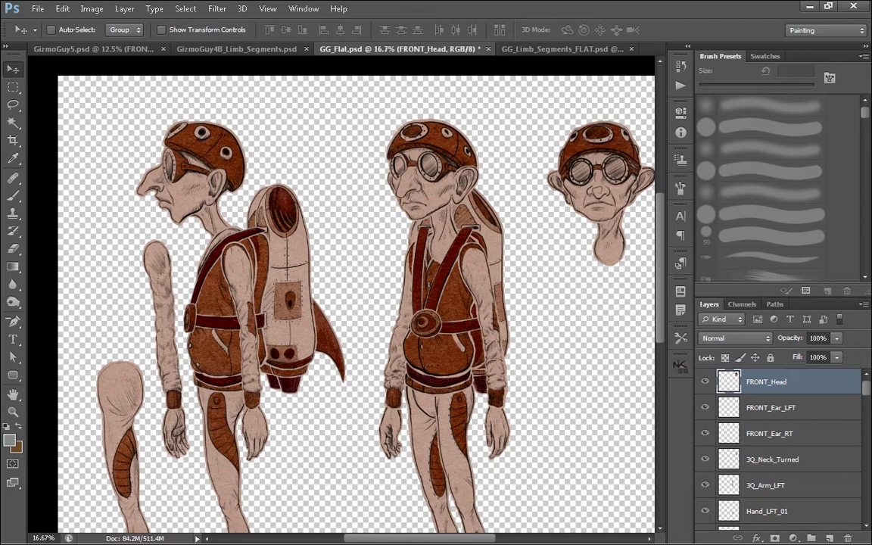
{"action": "left_click", "coordinate": [770, 408]}
{"action": "left_click", "coordinate": [765, 382]}
{"action": "left_click", "coordinate": [770, 408]}
- Add an empty layer above Hand_LFT_01 and merge it down into Hand_LFT_01
{"action": "left_click", "coordinate": [766, 485]}
{"action": "scroll", "coordinate": [766, 485], "scroll_direction": "down", "scroll_amount": 1}
{"action": "left_click", "coordinate": [767, 486]}
{"action": "key", "text": "ctrl+shift+alt+n"}
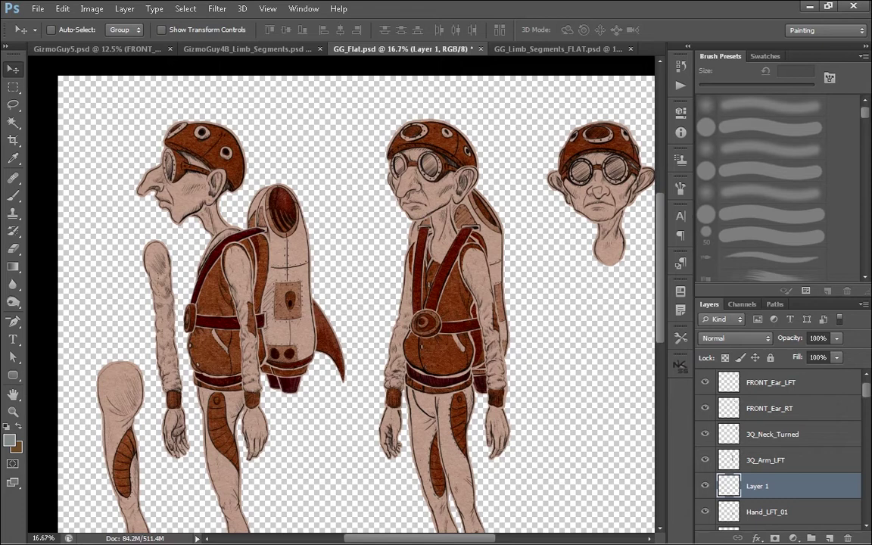
{"action": "key", "text": "ctrl+e"}
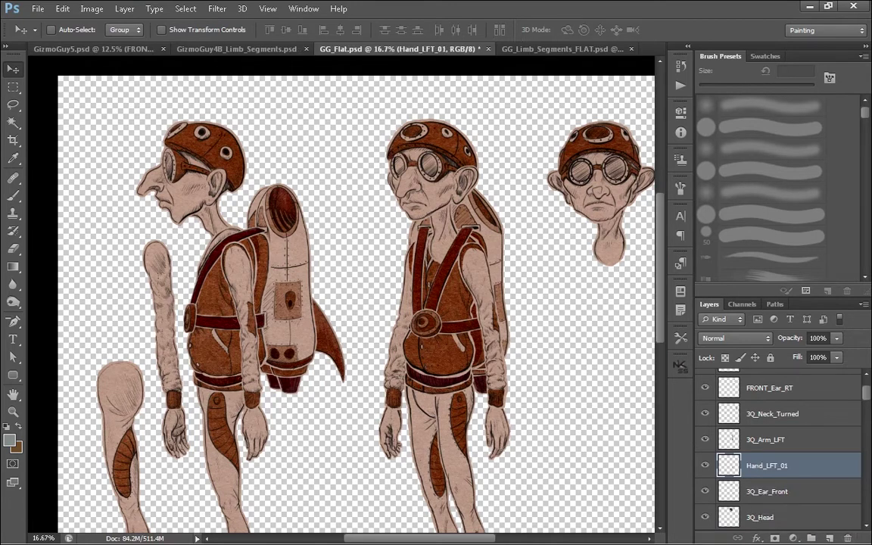
- Examine the separated character parts across the canvas, from the heads to the boots
{"action": "scroll", "coordinate": [355, 303], "scroll_direction": "up", "scroll_amount": 3}
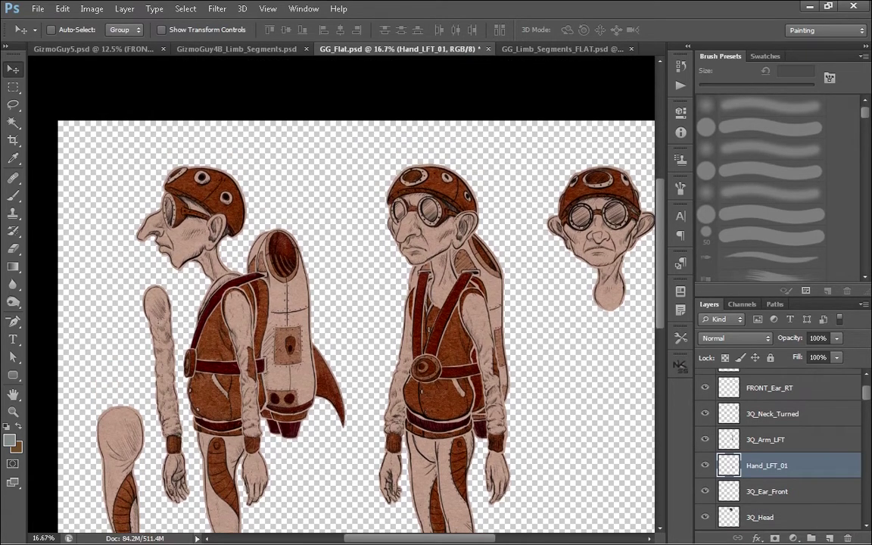
{"action": "scroll", "coordinate": [356, 303], "scroll_direction": "down", "scroll_amount": 5}
{"action": "scroll", "coordinate": [356, 302], "scroll_direction": "up", "scroll_amount": 2}
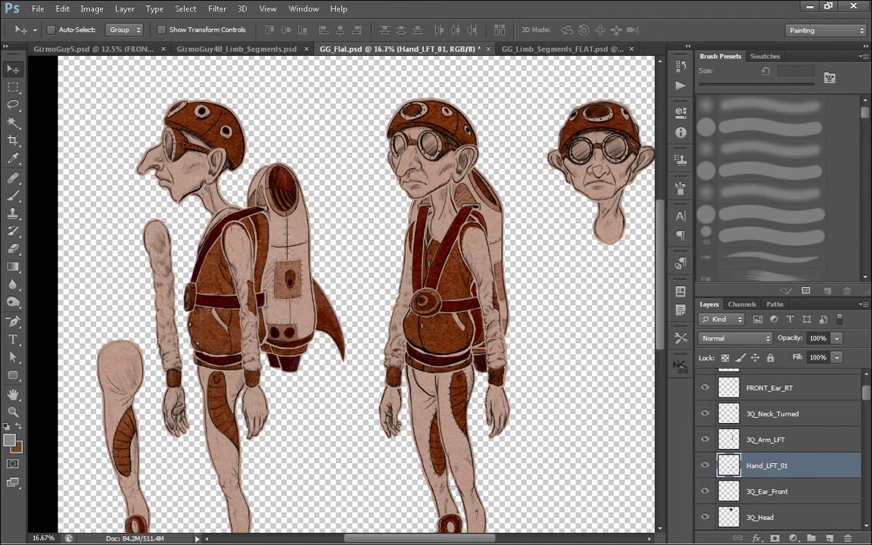
{"action": "scroll", "coordinate": [356, 295], "scroll_direction": "down", "scroll_amount": 8}
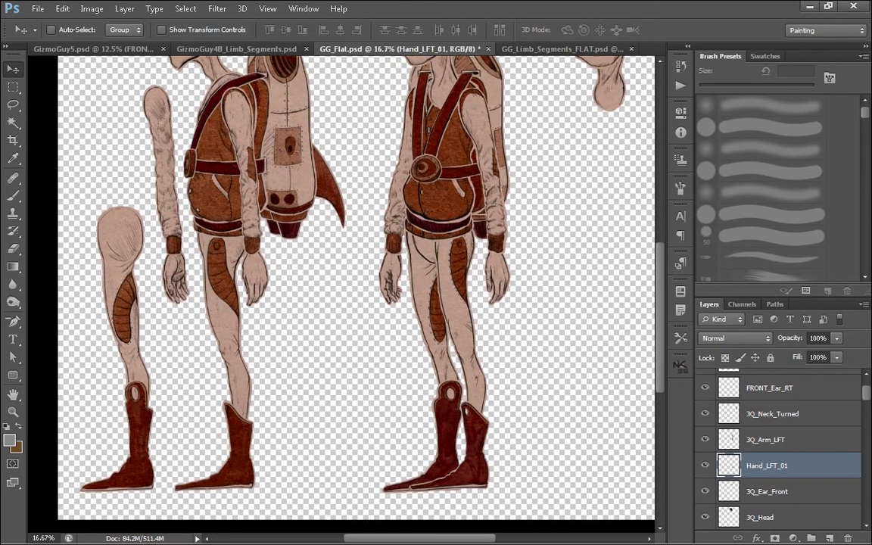
{"action": "scroll", "coordinate": [356, 295], "scroll_direction": "up", "scroll_amount": 8}
{"action": "scroll", "coordinate": [355, 295], "scroll_direction": "down", "scroll_amount": 5}
{"action": "scroll", "coordinate": [355, 295], "scroll_direction": "up", "scroll_amount": 1}
{"action": "scroll", "coordinate": [355, 295], "scroll_direction": "up", "scroll_amount": 3}
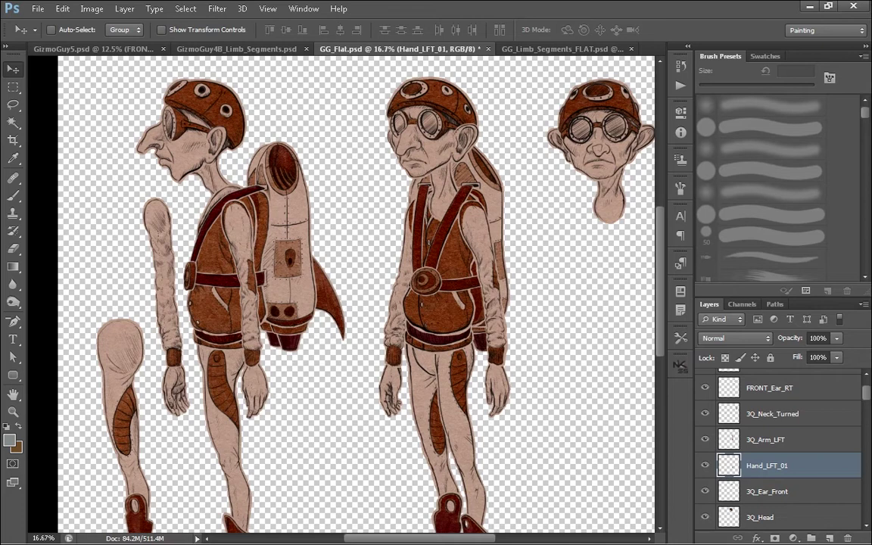
- Review the names and order of the SIDE_Rocket and SIDE_Rocket_Engine layers
{"action": "scroll", "coordinate": [779, 447], "scroll_direction": "down", "scroll_amount": 10}
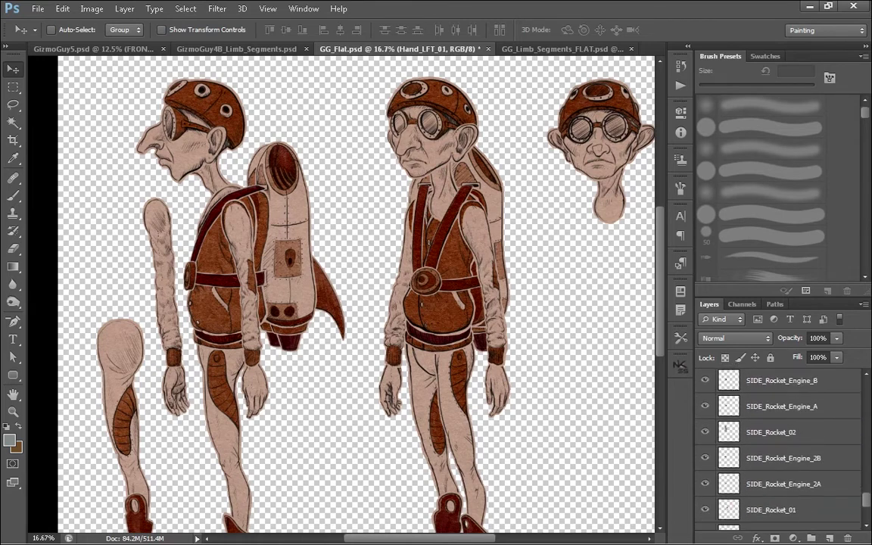
{"action": "left_click", "coordinate": [781, 406]}
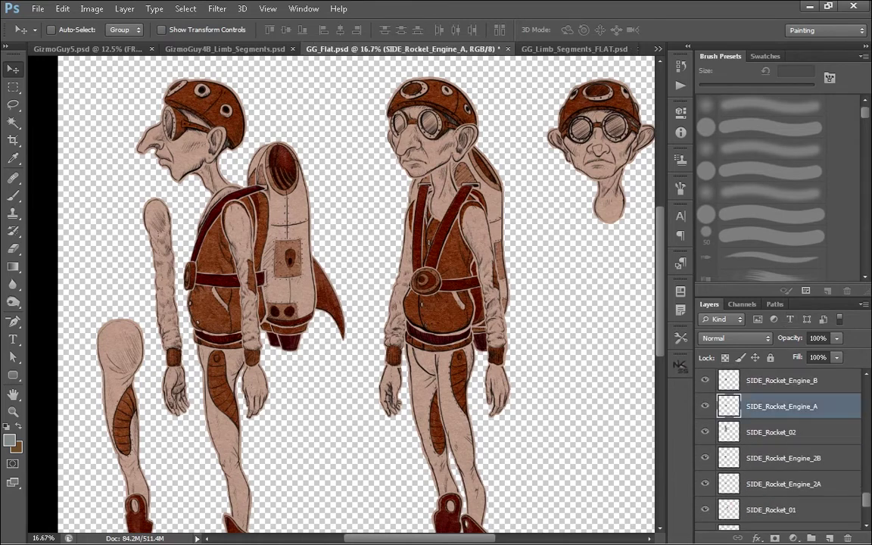
{"action": "scroll", "coordinate": [780, 450], "scroll_direction": "down", "scroll_amount": 3}
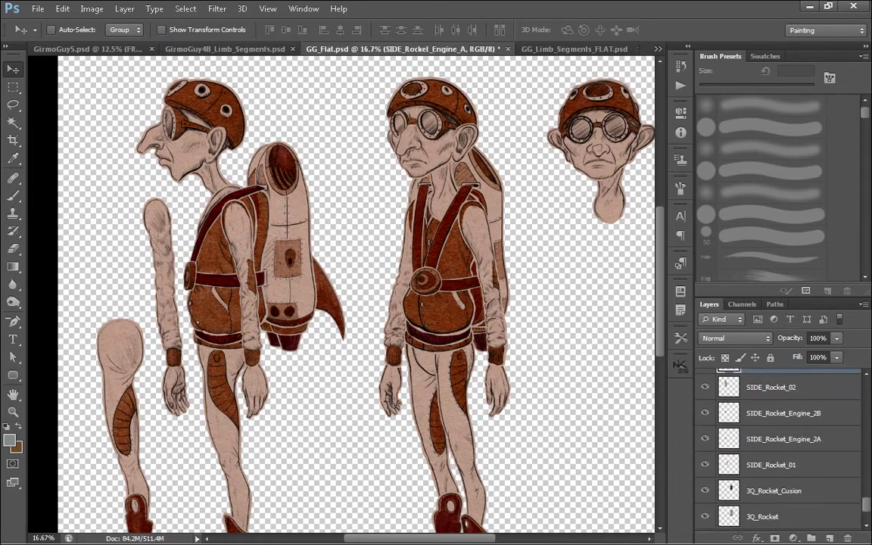
{"action": "key", "text": "Return"}
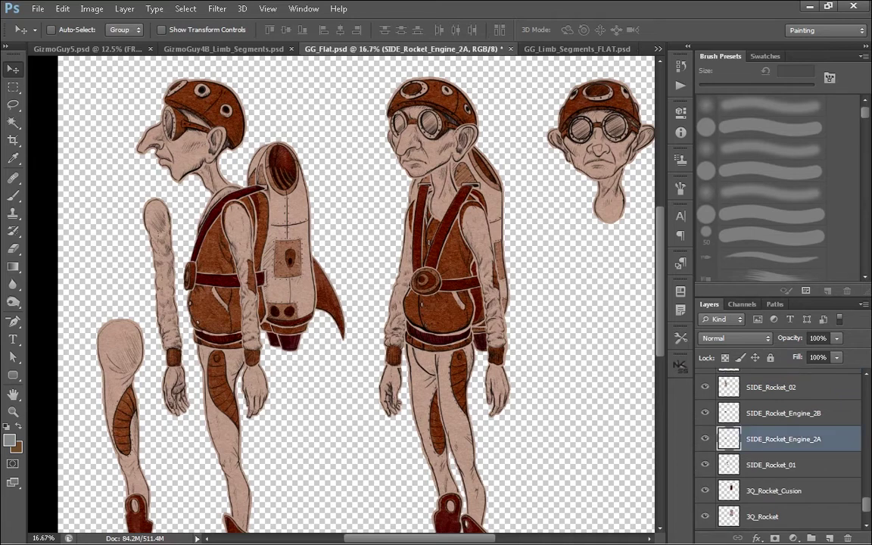
{"action": "left_click", "coordinate": [783, 414]}
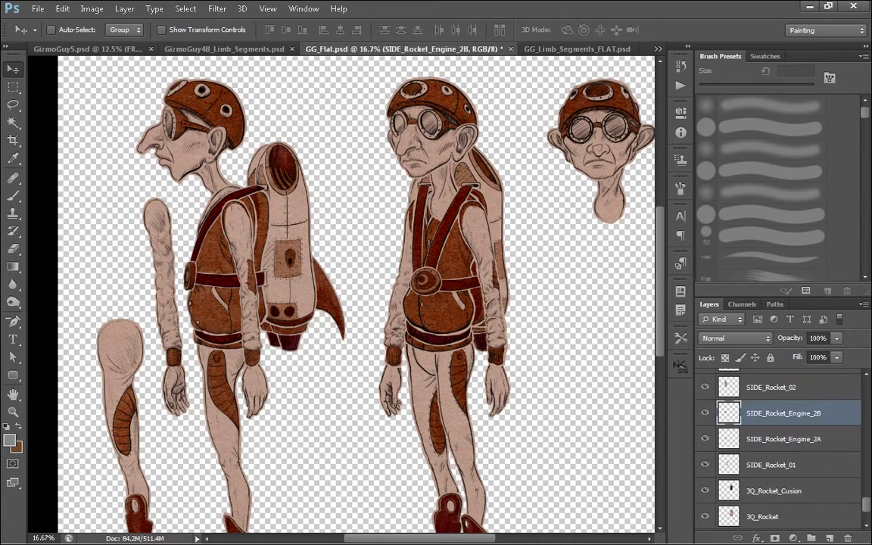
{"action": "scroll", "coordinate": [779, 451], "scroll_direction": "up", "scroll_amount": 9}
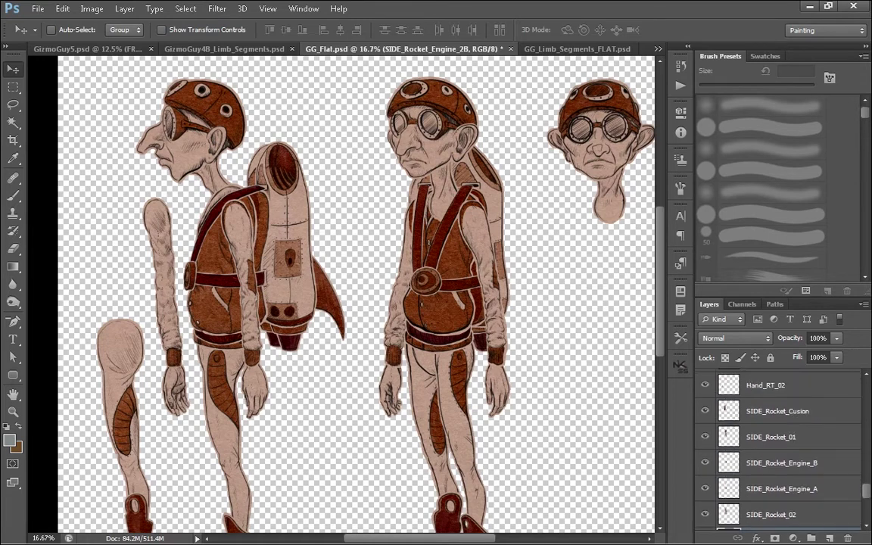
{"action": "scroll", "coordinate": [779, 450], "scroll_direction": "down", "scroll_amount": 10}
- Select the 3Q_Head layer from the canvas and check individual layers by toggling their visibility
{"action": "left_click", "coordinate": [421, 150], "text": "ctrl"}
{"action": "left_click", "coordinate": [704, 404]}
{"action": "left_click", "coordinate": [705, 404]}
{"action": "scroll", "coordinate": [779, 450], "scroll_direction": "up", "scroll_amount": 5}
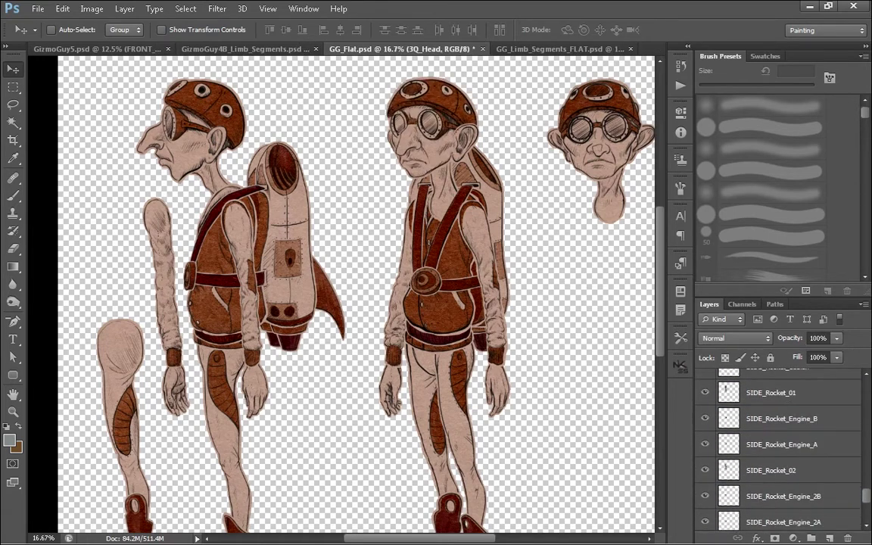
{"action": "left_click", "coordinate": [704, 419]}
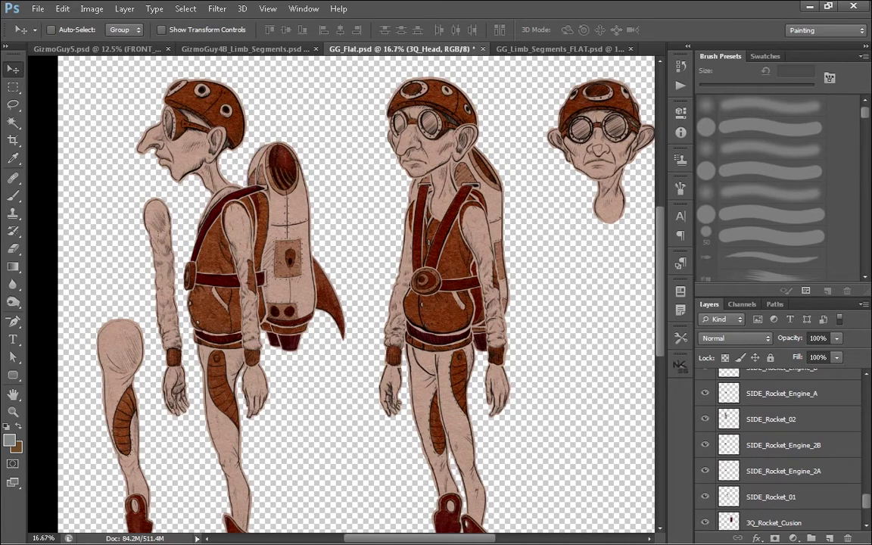
- Check the three-quarter rocket layers by selecting 3Q_Rocket_Cusion and 3Q_Rocket
{"action": "scroll", "coordinate": [780, 450], "scroll_direction": "down", "scroll_amount": 3}
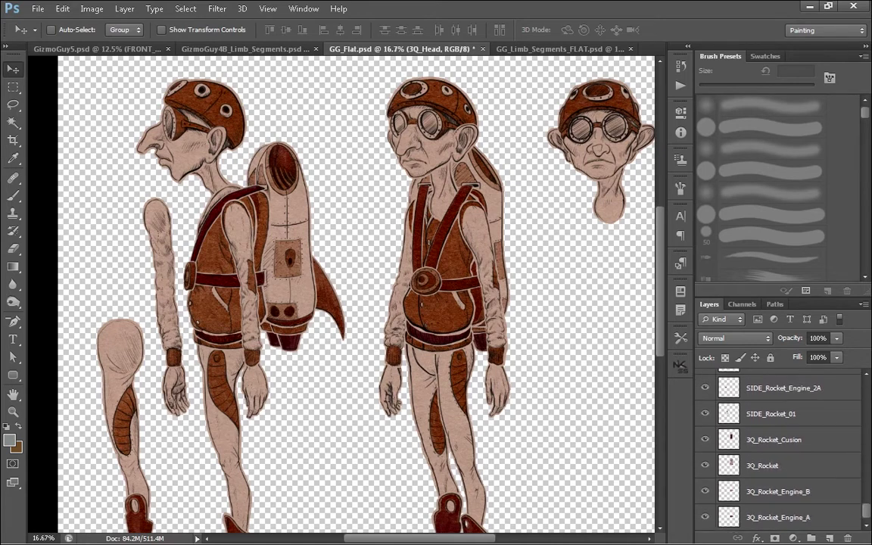
{"action": "left_click", "coordinate": [773, 438]}
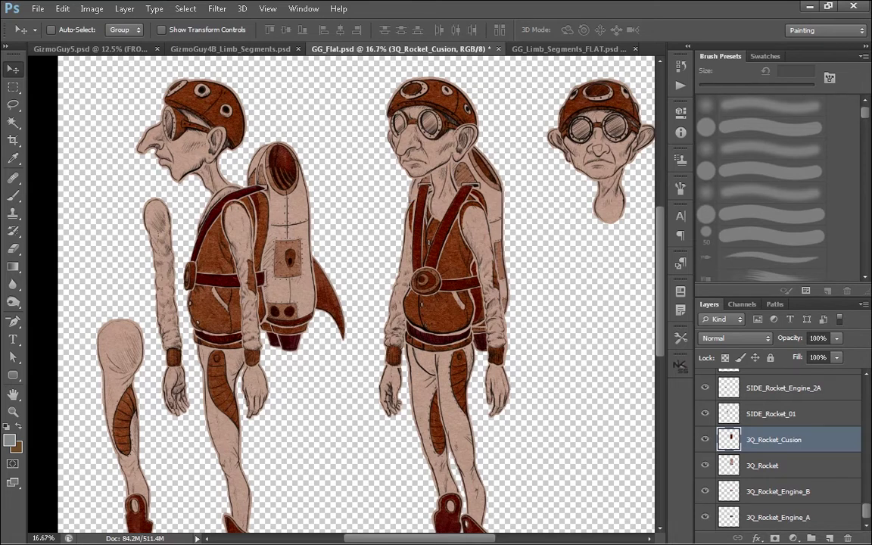
{"action": "left_click", "coordinate": [762, 466]}
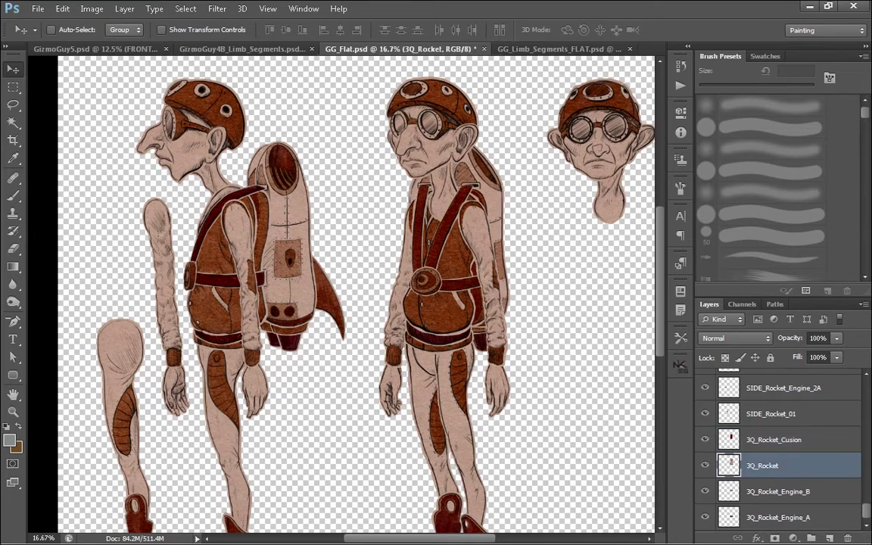
{"action": "left_click", "coordinate": [774, 439]}
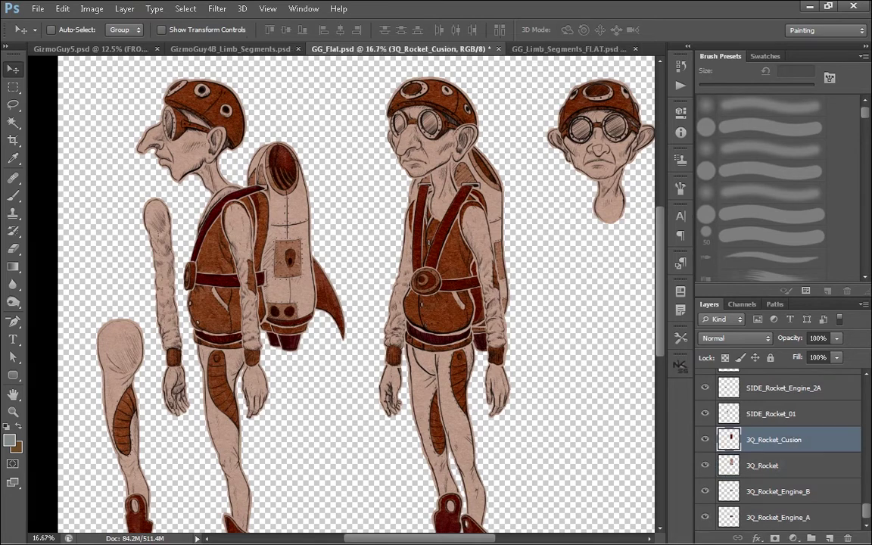
- Step through the 3Q_Rocket and engine layers up to SIDE_Rocket_Engine_2A, finishing on SIDE_Rocket_01
{"action": "left_click", "coordinate": [762, 466]}
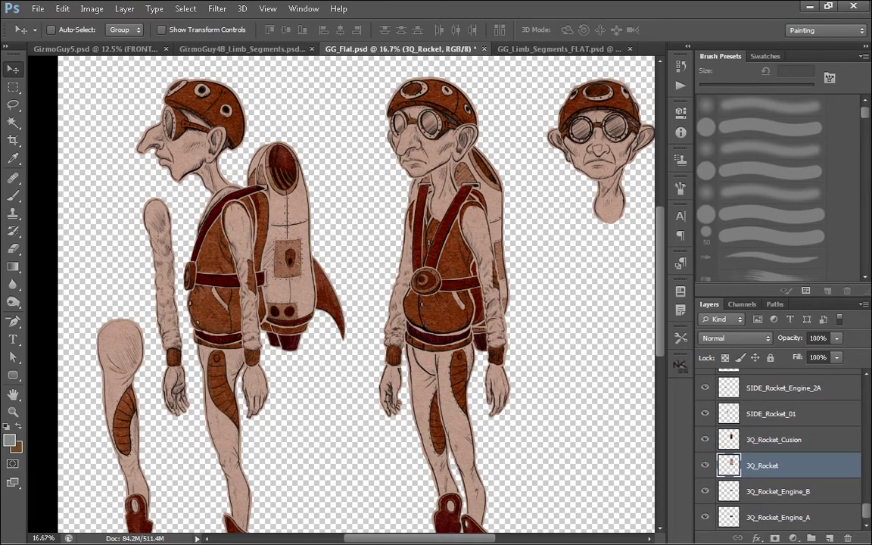
{"action": "left_click", "coordinate": [777, 518]}
{"action": "left_click", "coordinate": [778, 492]}
{"action": "left_click", "coordinate": [764, 465]}
{"action": "left_click", "coordinate": [774, 440]}
{"action": "left_click", "coordinate": [771, 414]}
{"action": "left_click", "coordinate": [782, 388]}
{"action": "key", "text": "alt+bracketleft"}
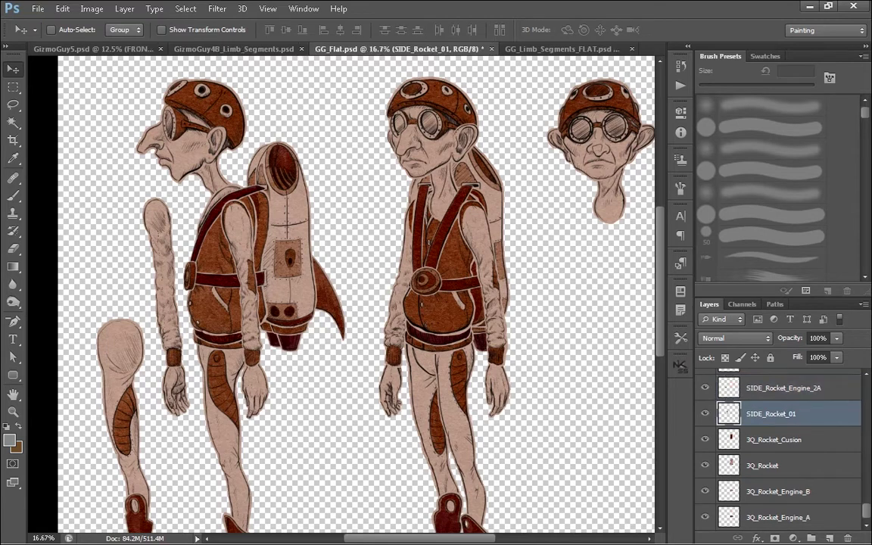
- Select the FRONT_Head layer and identify its artwork by toggling its visibility
{"action": "scroll", "coordinate": [780, 447], "scroll_direction": "up", "scroll_amount": 10}
{"action": "left_click", "coordinate": [768, 381]}
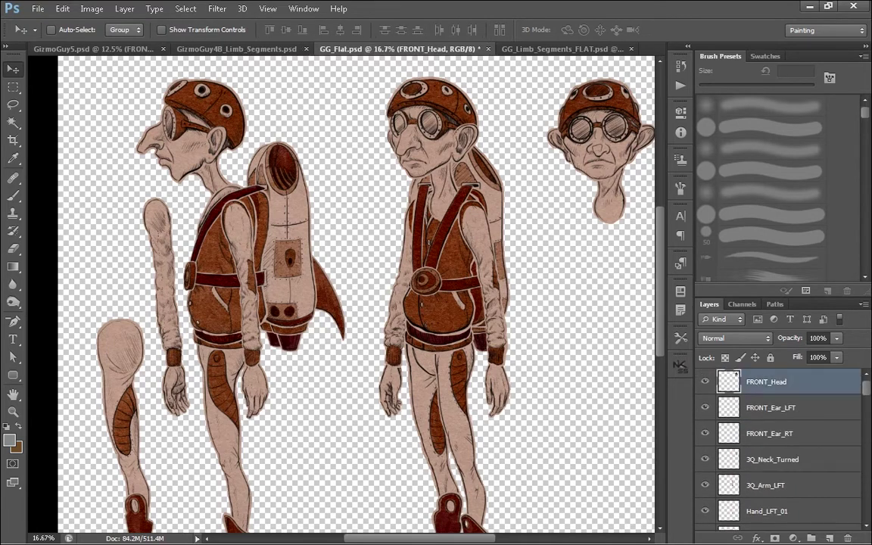
{"action": "left_click", "coordinate": [704, 381]}
{"action": "left_click", "coordinate": [704, 382]}
- Try editing the separator in the FRONT_Head layer name, renaming it FRONT__Head with a double underscore
{"action": "double_click", "coordinate": [768, 383]}
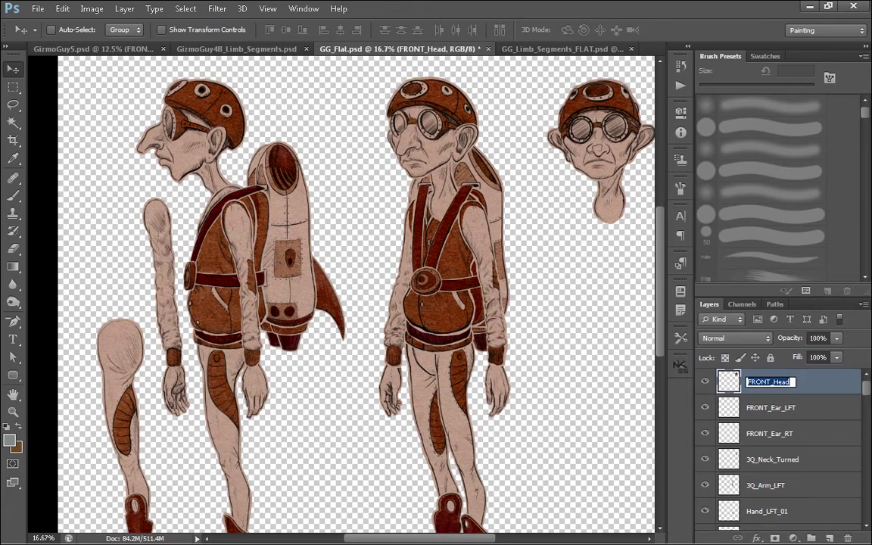
{"action": "left_click", "coordinate": [770, 381]}
{"action": "left_click", "coordinate": [773, 382]}
{"action": "key", "text": "BackSpace"}
{"action": "key", "text": "BackSpace"}
{"action": "type", "text": "_"}
{"action": "key", "text": "Return"}
{"action": "double_click", "coordinate": [766, 381]}
{"action": "left_click", "coordinate": [766, 381]}
{"action": "type", "text": "_"}
{"action": "left_click", "coordinate": [772, 407]}
- Restore the layer name to FRONT_Head with a single underscore and leave that layer selected
{"action": "double_click", "coordinate": [770, 381]}
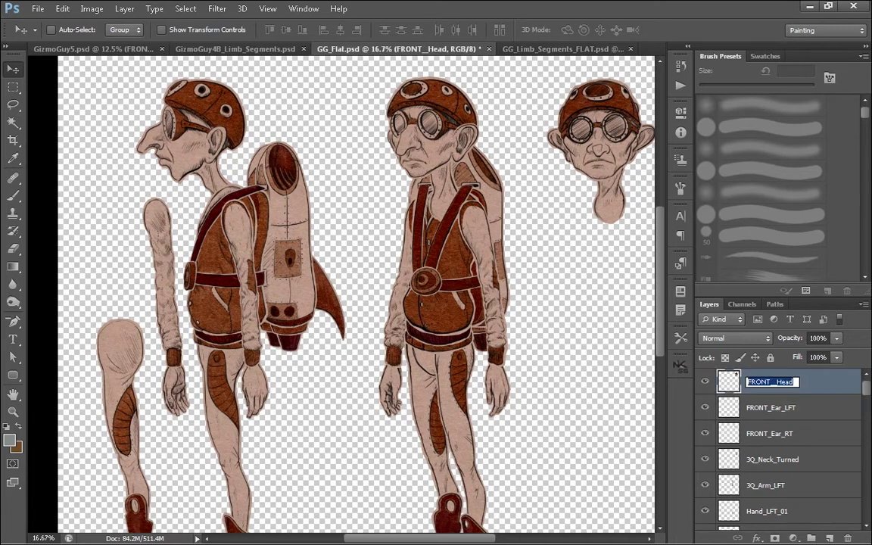
{"action": "left_click", "coordinate": [774, 381]}
{"action": "key", "text": "BackSpace"}
{"action": "key", "text": "Return"}
{"action": "left_click", "coordinate": [771, 407]}
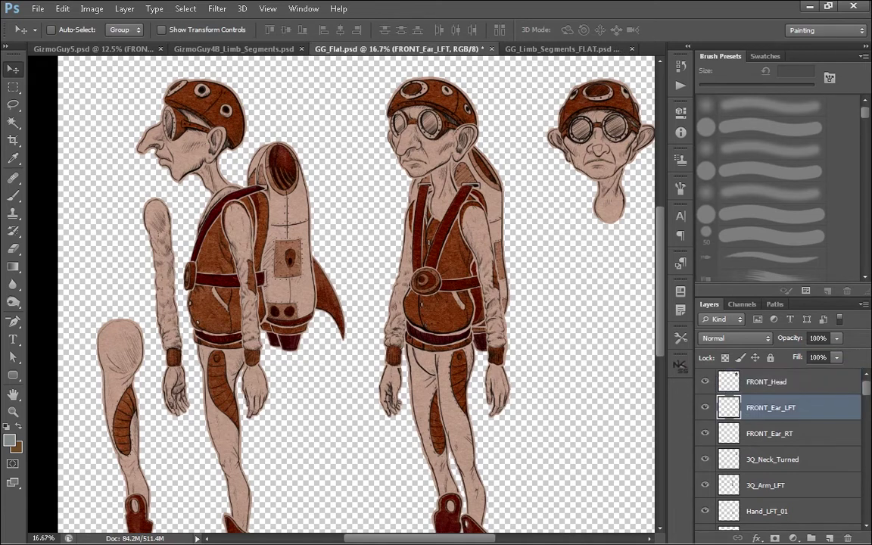
{"action": "left_click", "coordinate": [769, 381]}
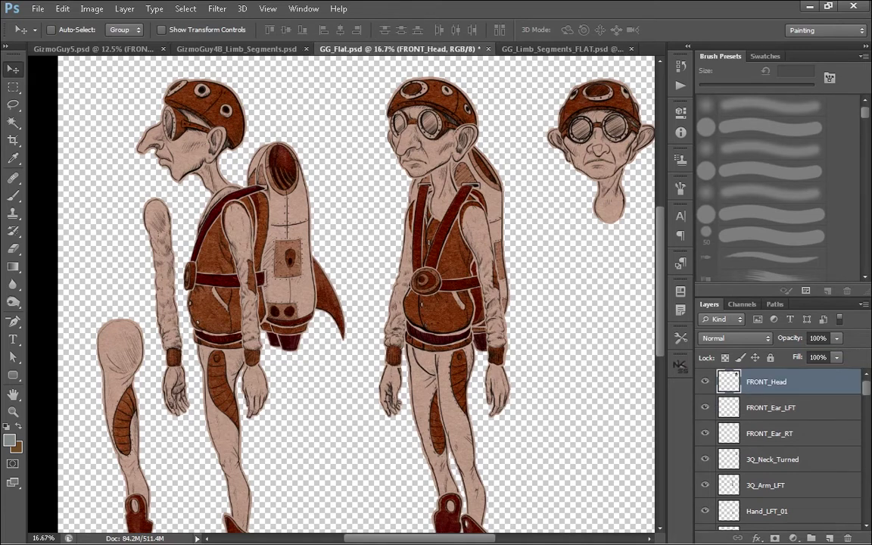
- Switch to the GG_Limb_Segments_FLAT.psd document and look through its layer names
{"action": "left_click", "coordinate": [560, 48]}
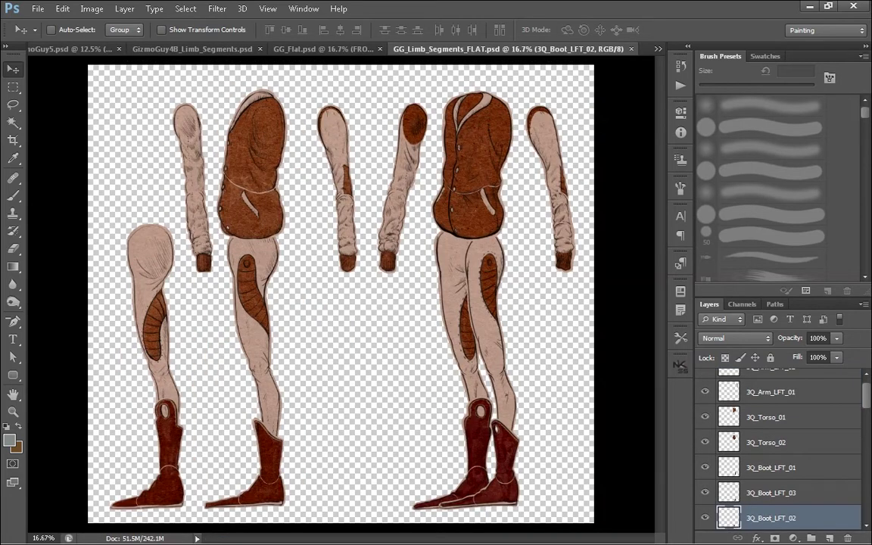
{"action": "scroll", "coordinate": [779, 447], "scroll_direction": "down", "scroll_amount": 10}
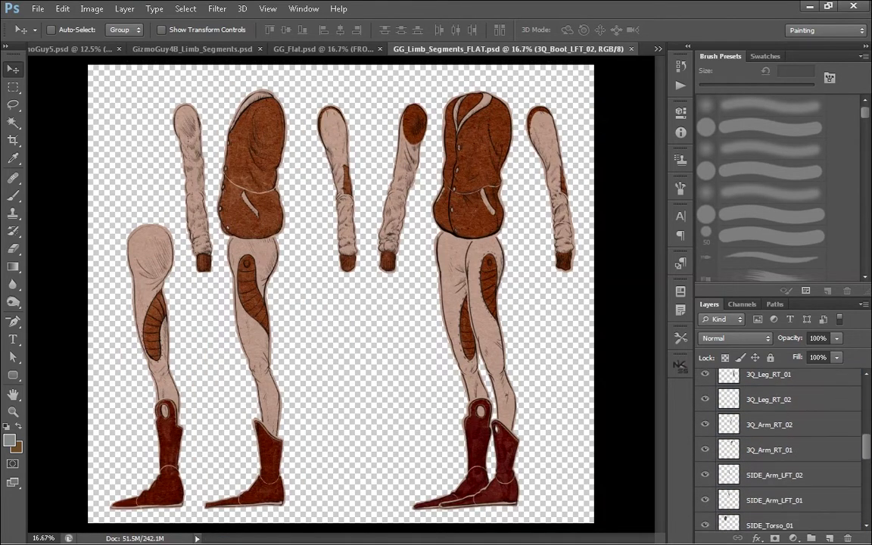
{"action": "scroll", "coordinate": [780, 447], "scroll_direction": "up", "scroll_amount": 10}
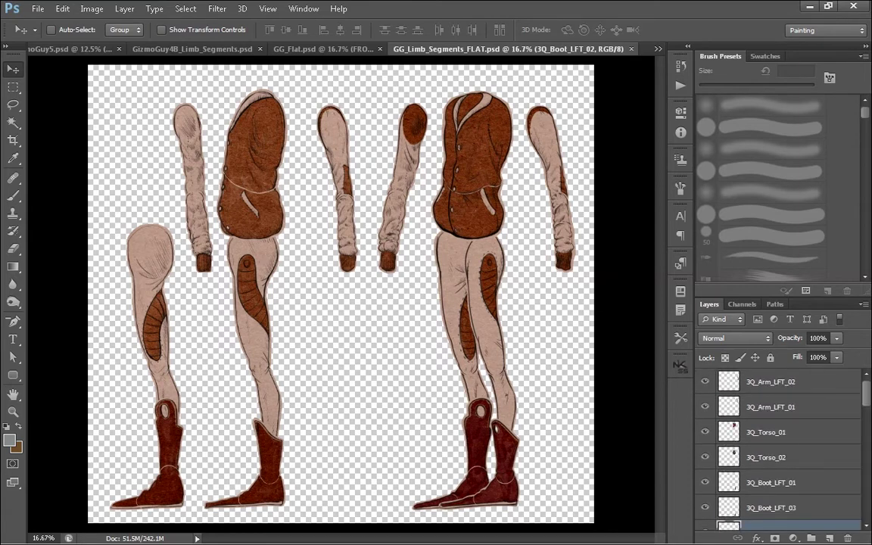
- Try adding an RRSEQ prefix to the 3Q_Arm_LFT_02 layer name, remove it again and select 3Q_Arm_LFT_01
{"action": "double_click", "coordinate": [770, 381]}
{"action": "left_click", "coordinate": [748, 382]}
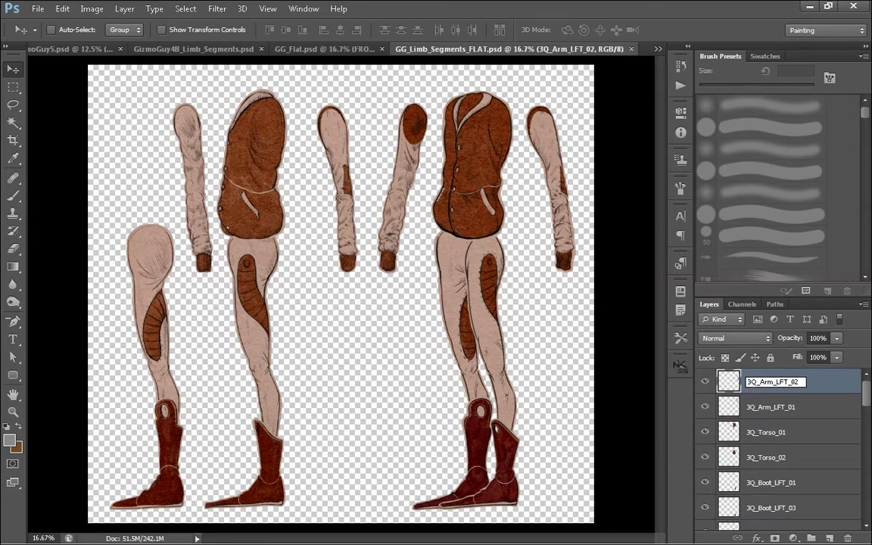
{"action": "type", "text": "RRSEQ"}
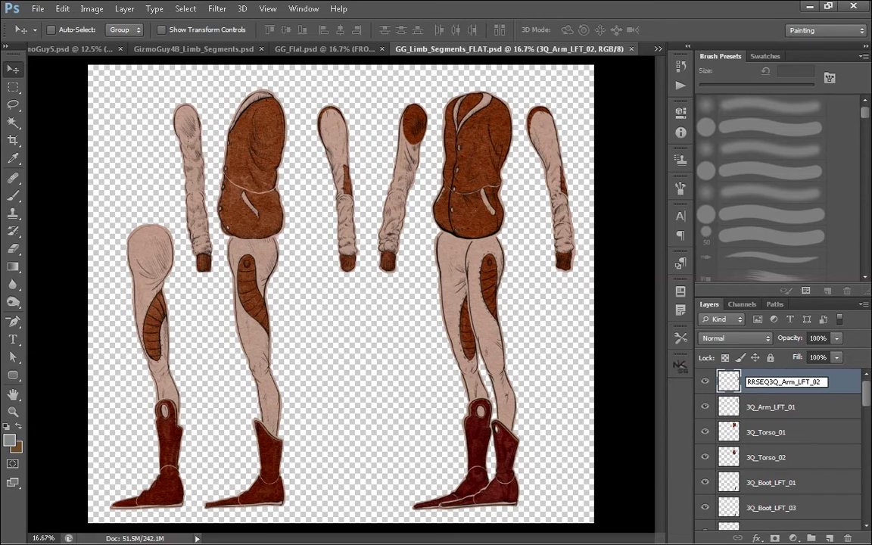
{"action": "type", "text": "_"}
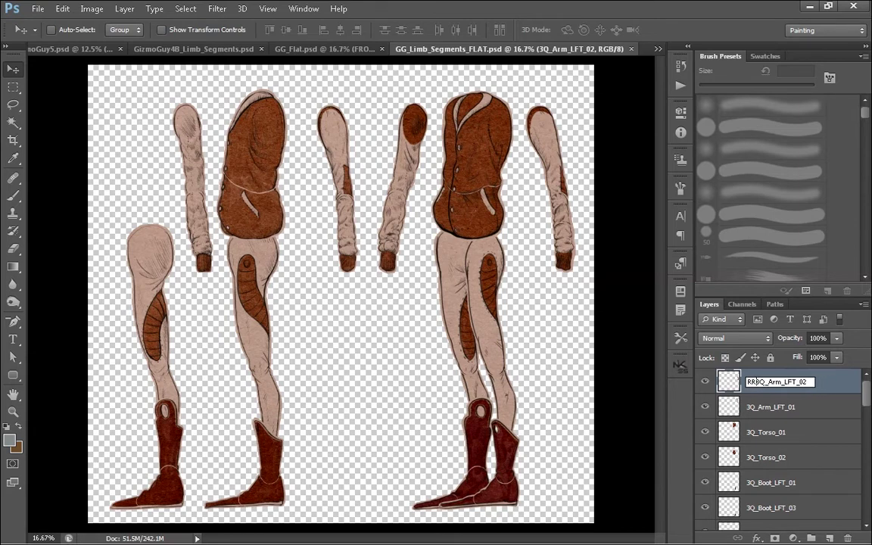
{"action": "key", "text": "BackSpace"}
{"action": "key", "text": "BackSpace"}
{"action": "key", "text": "BackSpace"}
{"action": "key", "text": "BackSpace"}
{"action": "key", "text": "BackSpace"}
{"action": "key", "text": "BackSpace"}
{"action": "left_click", "coordinate": [770, 407]}
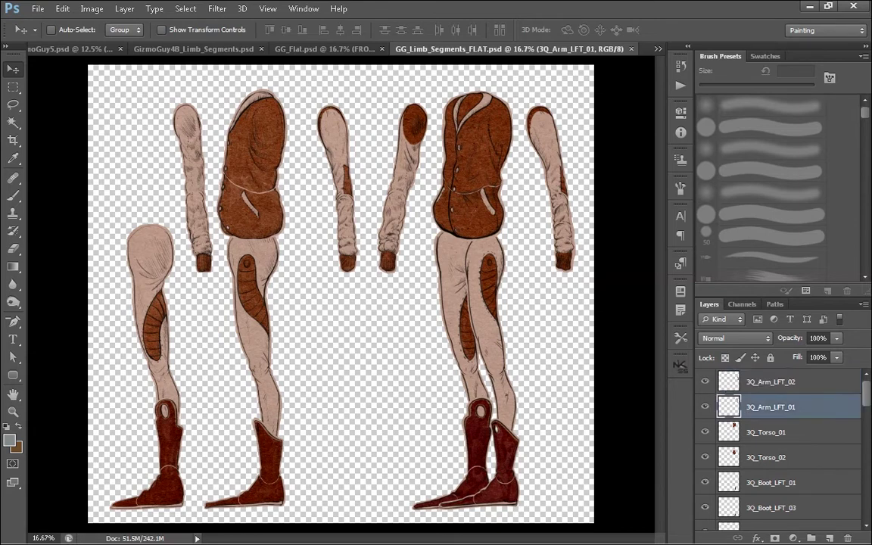
- Inspect the side-view torso up close at 50% and check which part the 3Q_Torso_01 layer holds
{"action": "scroll", "coordinate": [780, 447], "scroll_direction": "down", "scroll_amount": 3}
{"action": "scroll", "coordinate": [780, 446], "scroll_direction": "up", "scroll_amount": 3}
{"action": "scroll", "coordinate": [779, 450], "scroll_direction": "down", "scroll_amount": 10}
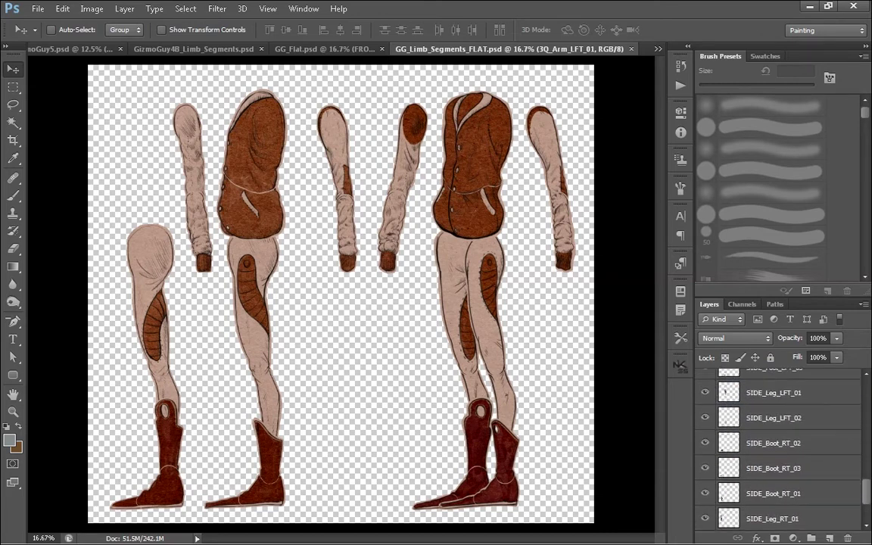
{"action": "scroll", "coordinate": [779, 446], "scroll_direction": "up", "scroll_amount": 10}
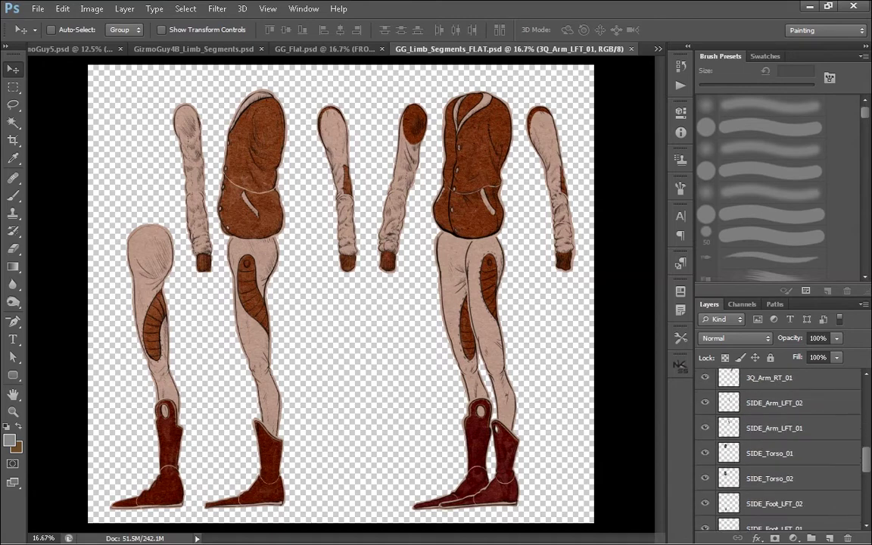
{"action": "key", "text": "ctrl+plus"}
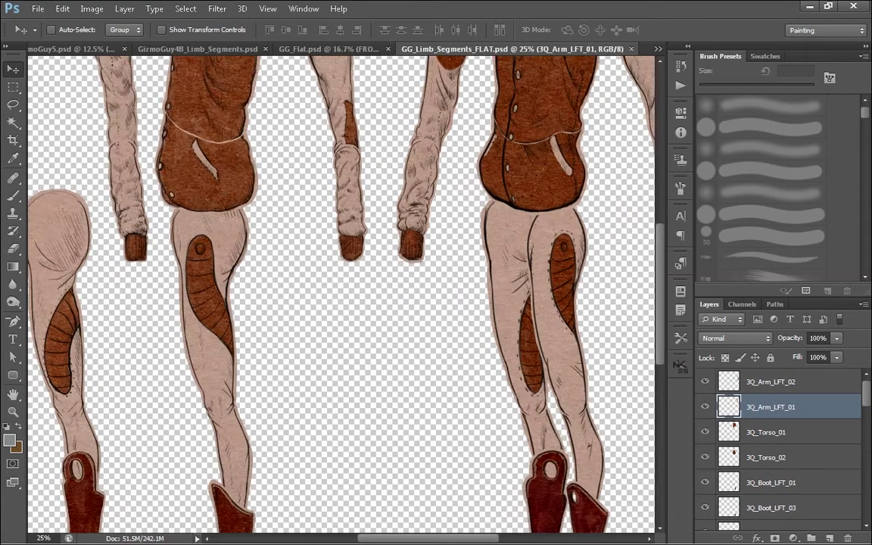
{"action": "left_click_drag", "start_coordinate": [288, 212], "coordinate": [405, 344]}
{"action": "key", "text": "ctrl+plus"}
{"action": "key", "text": "ctrl+plus"}
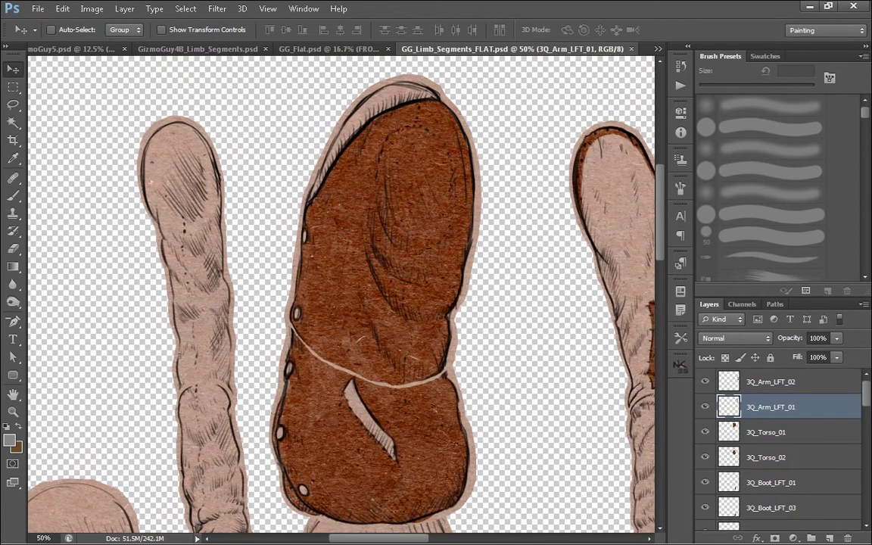
{"action": "left_click", "coordinate": [765, 432]}
{"action": "left_click", "coordinate": [704, 432]}
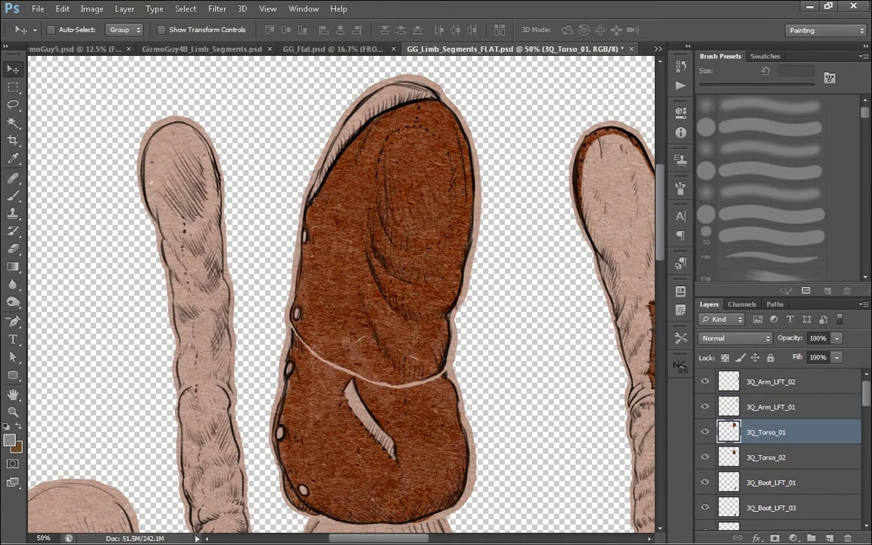
- Look through the layer list for the side-view torso segments, checking the SIDE_Leg_LFT_01 layer on the way
{"action": "scroll", "coordinate": [780, 446], "scroll_direction": "down", "scroll_amount": 8}
{"action": "scroll", "coordinate": [779, 446], "scroll_direction": "down", "scroll_amount": 8}
{"action": "scroll", "coordinate": [779, 447], "scroll_direction": "up", "scroll_amount": 3}
{"action": "scroll", "coordinate": [779, 447], "scroll_direction": "down", "scroll_amount": 2}
{"action": "scroll", "coordinate": [779, 446], "scroll_direction": "down", "scroll_amount": 1}
{"action": "scroll", "coordinate": [780, 446], "scroll_direction": "up", "scroll_amount": 4}
{"action": "left_click", "coordinate": [779, 444]}
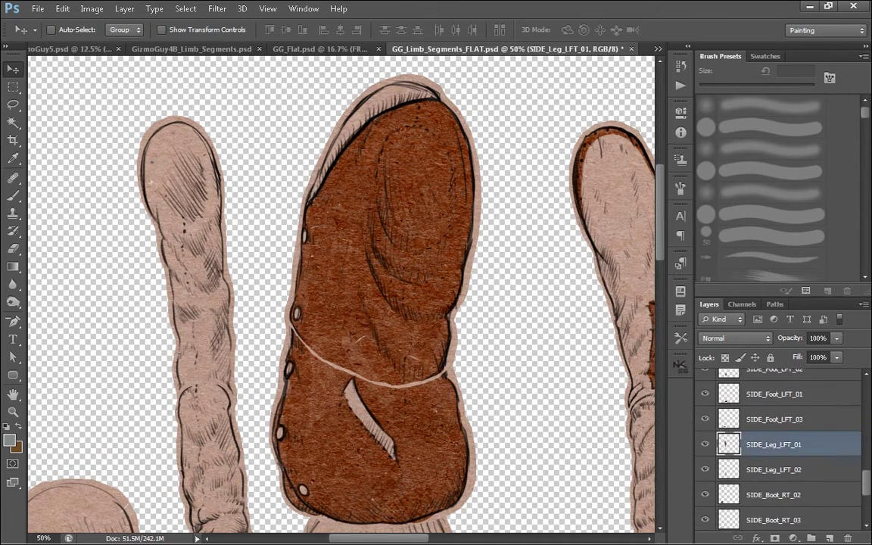
{"action": "scroll", "coordinate": [779, 446], "scroll_direction": "down", "scroll_amount": 4}
{"action": "scroll", "coordinate": [779, 446], "scroll_direction": "up", "scroll_amount": 4}
{"action": "scroll", "coordinate": [779, 446], "scroll_direction": "up", "scroll_amount": 5}
- Toggle the visibility of SIDE_Torso_01 and SIDE_Torso_02 to compare the two torso segments
{"action": "left_click", "coordinate": [771, 446]}
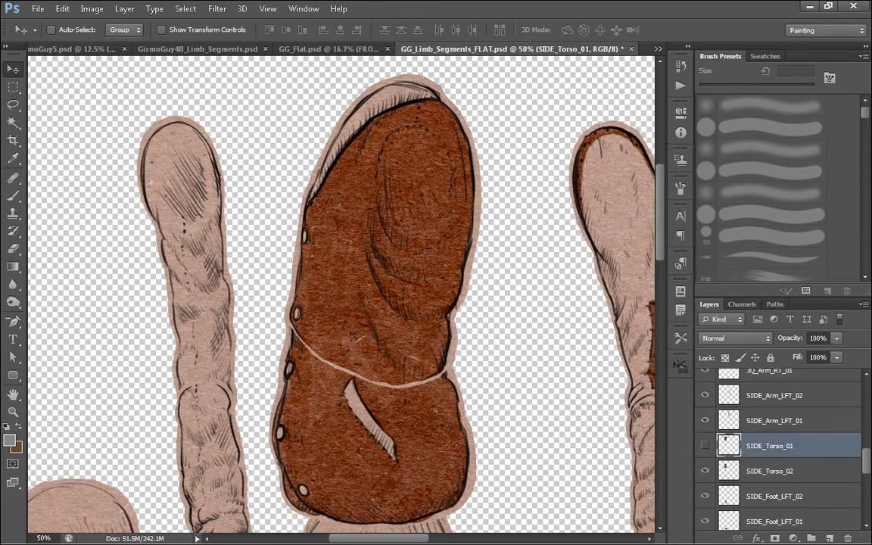
{"action": "left_click", "coordinate": [704, 446]}
{"action": "left_click", "coordinate": [705, 471]}
{"action": "left_click", "coordinate": [705, 470]}
{"action": "left_click", "coordinate": [704, 445]}
{"action": "left_click", "coordinate": [704, 445]}
{"action": "left_click", "coordinate": [704, 445]}
{"action": "left_click", "coordinate": [704, 445]}
- Lower the opacity of SIDE_Torso_01 and SIDE_Torso_02 together to 47% to expose their overlap
{"action": "left_click", "coordinate": [770, 470], "text": "shift"}
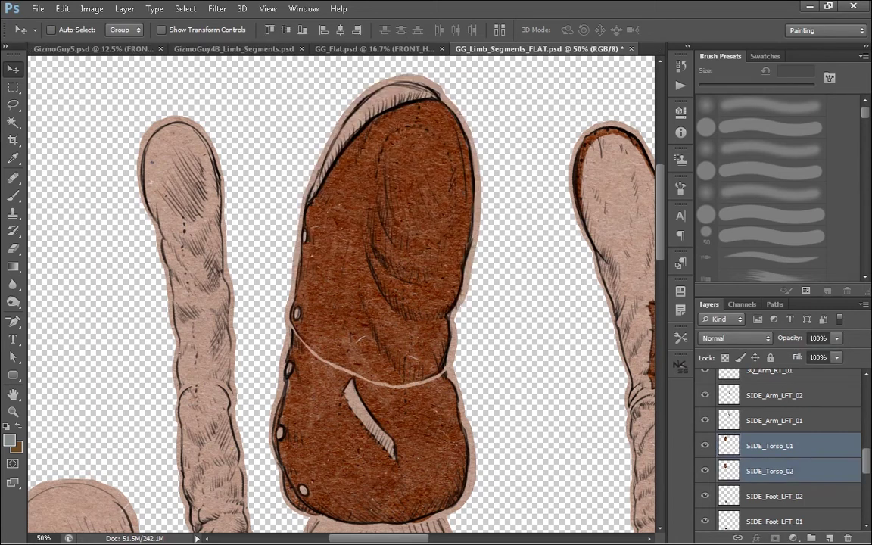
{"action": "left_click_drag", "start_coordinate": [836, 338], "coordinate": [797, 353]}
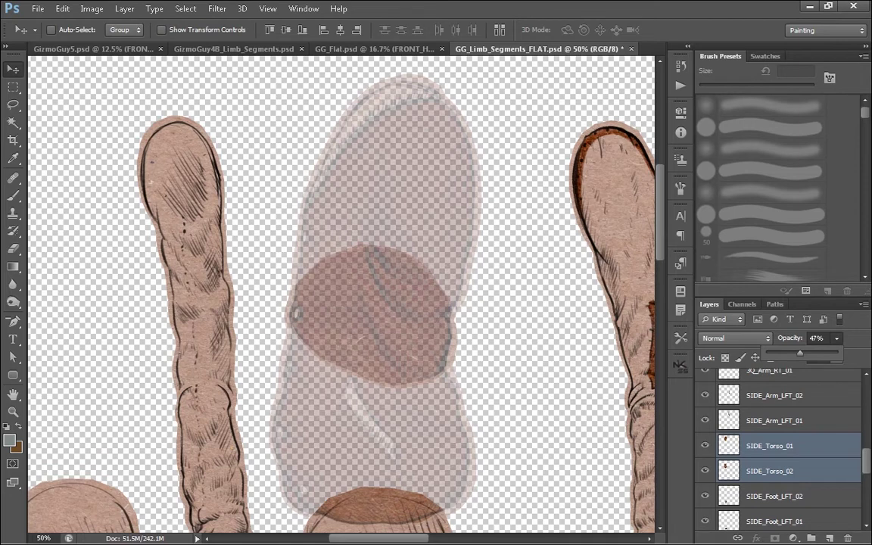
{"action": "left_click", "coordinate": [774, 496]}
- Try rotating SIDE_Torso_01 with Free Transform around several pivot points in the overlap area, undo each rotation and cancel the transform
{"action": "left_click", "coordinate": [770, 446]}
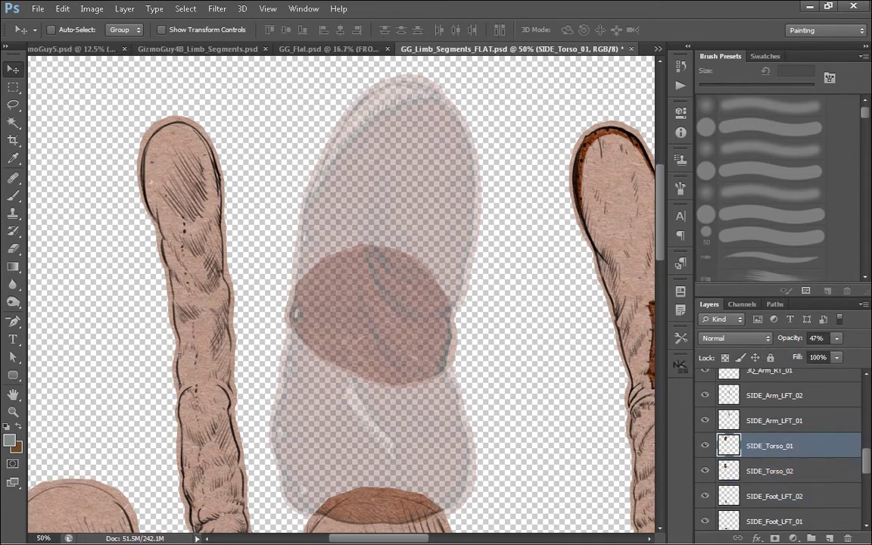
{"action": "key", "text": "ctrl+t"}
{"action": "left_click_drag", "start_coordinate": [383, 231], "coordinate": [320, 313]}
{"action": "left_click_drag", "start_coordinate": [522, 227], "coordinate": [434, 126]}
{"action": "key", "text": "ctrl+z"}
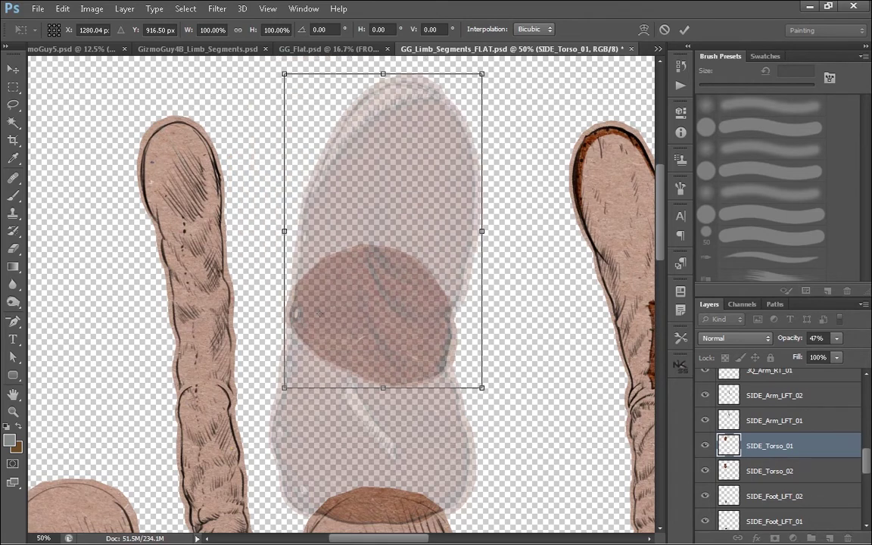
{"action": "left_click_drag", "start_coordinate": [321, 313], "coordinate": [416, 330]}
{"action": "left_click_drag", "start_coordinate": [522, 227], "coordinate": [504, 196]}
{"action": "key", "text": "ctrl+z"}
{"action": "left_click_drag", "start_coordinate": [381, 288], "coordinate": [390, 359]}
{"action": "left_click_drag", "start_coordinate": [522, 227], "coordinate": [422, 168]}
{"action": "key", "text": "ctrl+z"}
{"action": "left_click_drag", "start_coordinate": [383, 353], "coordinate": [381, 320]}
{"action": "left_click_drag", "start_coordinate": [522, 227], "coordinate": [420, 156]}
{"action": "key", "text": "ctrl+z"}
{"action": "mouse_move", "coordinate": [382, 320]}
{"action": "left_mouse_down"}
{"action": "mouse_move", "coordinate": [385, 334]}
{"action": "mouse_move", "coordinate": [385, 326]}
{"action": "left_mouse_up"}
{"action": "left_click_drag", "start_coordinate": [491, 83], "coordinate": [320, 70]}
{"action": "key", "text": "ctrl+z"}
{"action": "left_click_drag", "start_coordinate": [522, 314], "coordinate": [482, 229]}
{"action": "key", "text": "Escape"}
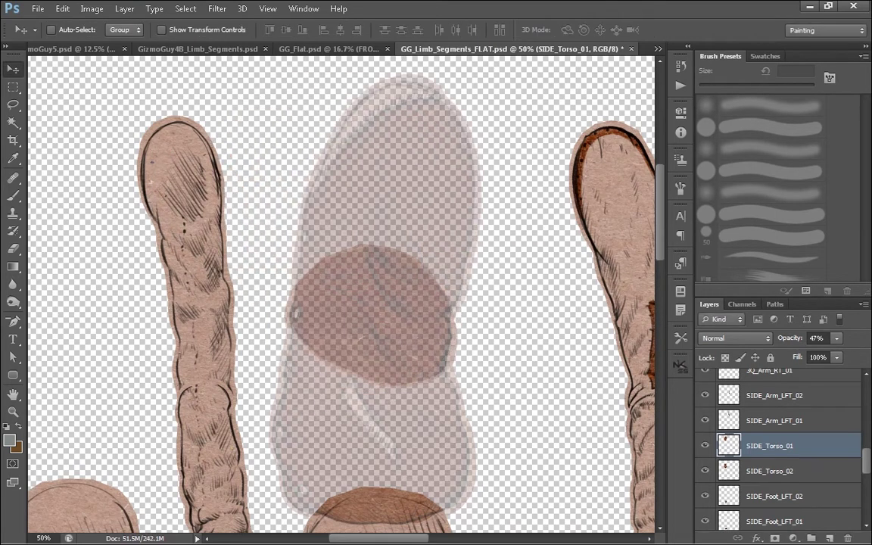
- Return SIDE_Torso_01 and SIDE_Torso_02 to 100% opacity
{"action": "left_click", "coordinate": [780, 470], "text": "shift"}
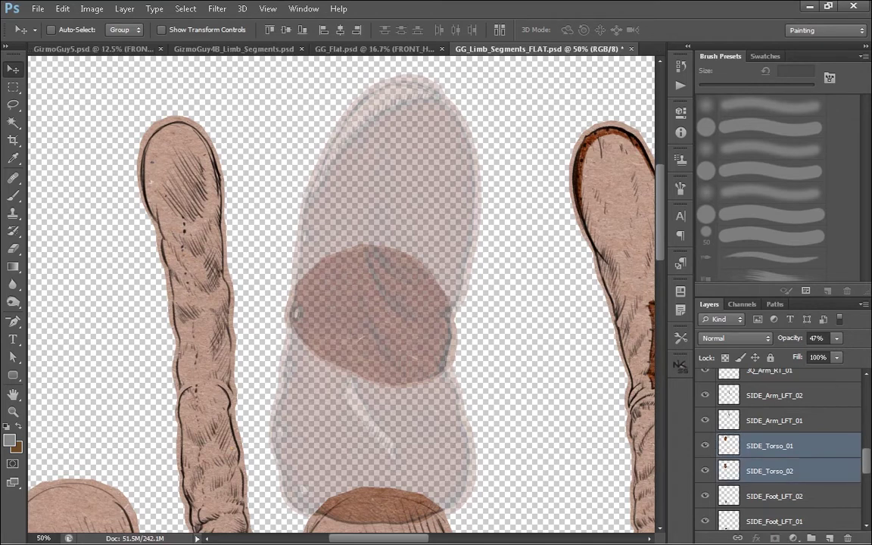
{"action": "left_click", "coordinate": [836, 338]}
{"action": "left_click_drag", "start_coordinate": [827, 354], "coordinate": [866, 354]}
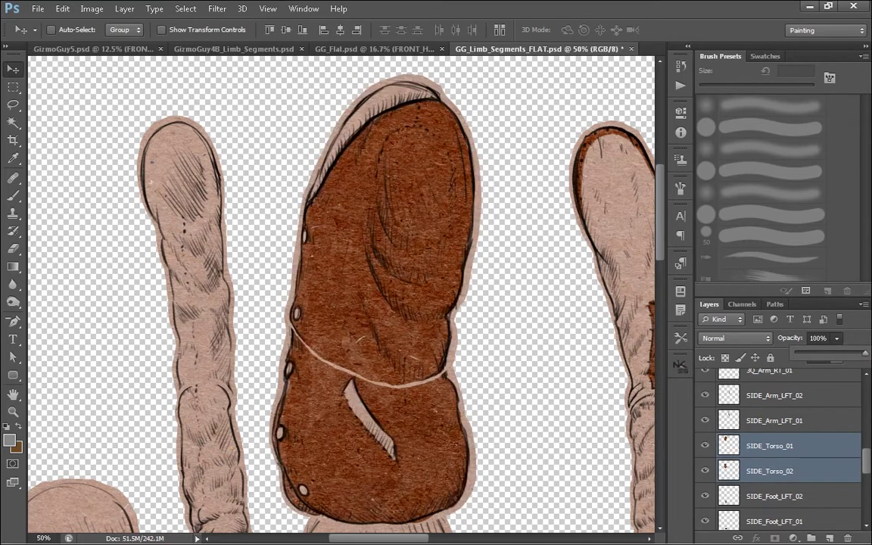
- Select only SIDE_Torso_01 and examine how it covers the lower torso by toggling its visibility
{"action": "left_click", "coordinate": [780, 445]}
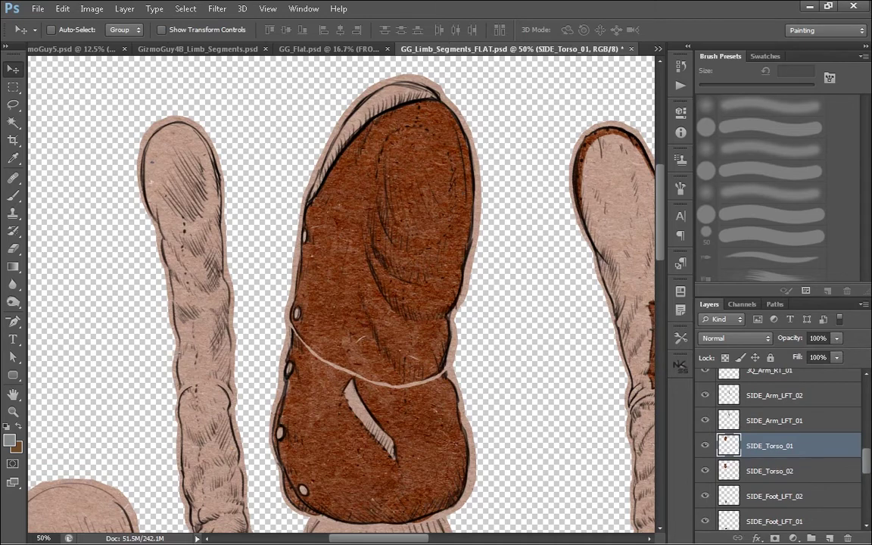
{"action": "mouse_move", "coordinate": [454, 287]}
{"action": "left_mouse_down"}
{"action": "mouse_move", "coordinate": [295, 241]}
{"action": "mouse_move", "coordinate": [424, 308]}
{"action": "mouse_move", "coordinate": [438, 291]}
{"action": "left_mouse_up"}
{"action": "key", "text": "t"}
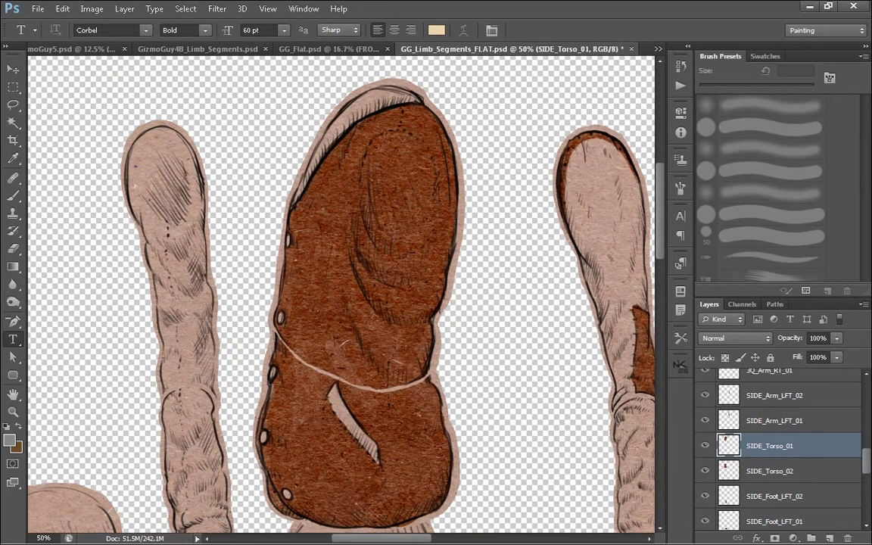
{"action": "key", "text": "v"}
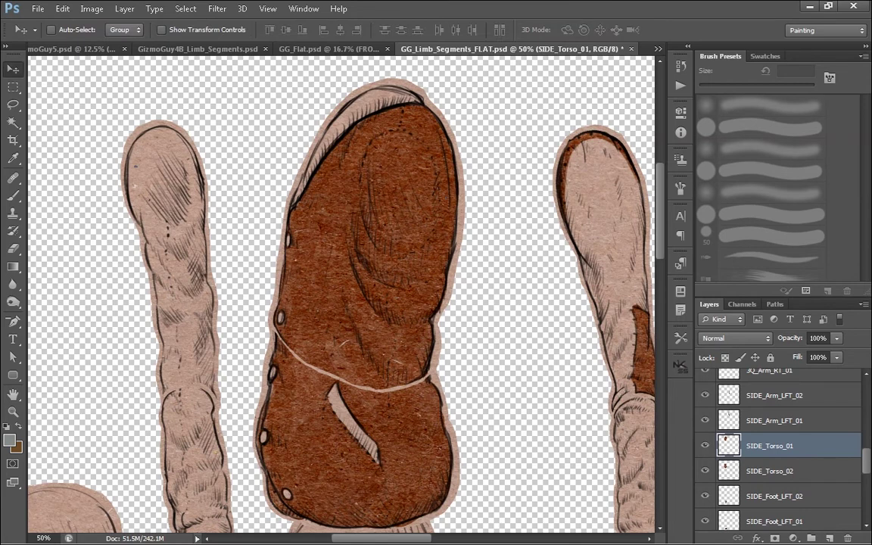
{"action": "left_click", "coordinate": [704, 446]}
{"action": "left_click", "coordinate": [704, 446]}
{"action": "left_click_drag", "start_coordinate": [364, 303], "coordinate": [377, 293]}
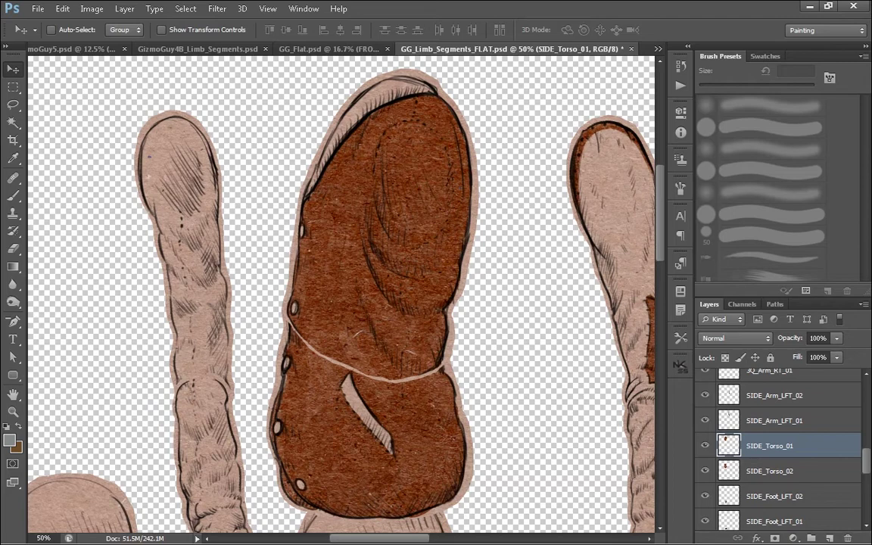
- Bring the three-quarter torso into view at 33.3% and select the 3Q_Torso_01 layer
{"action": "key", "text": "ctrl+minus"}
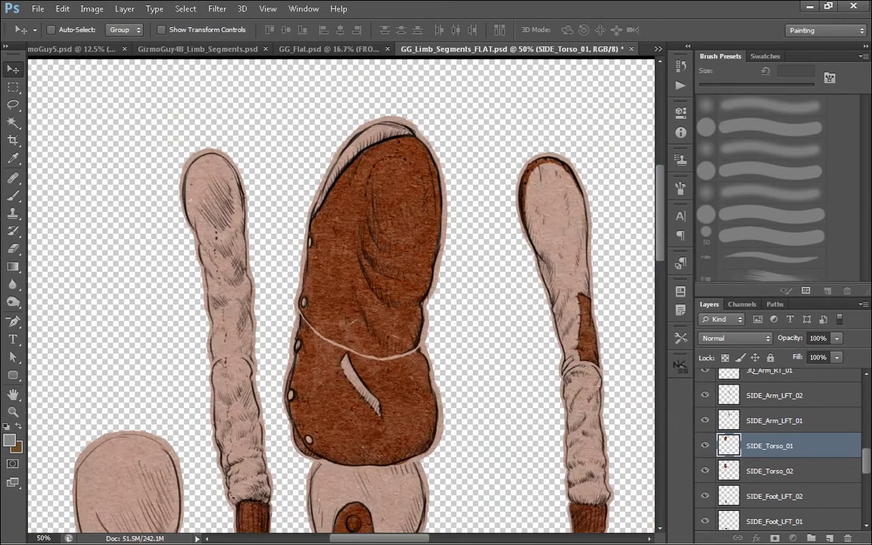
{"action": "left_click_drag", "start_coordinate": [485, 291], "coordinate": [218, 297]}
{"action": "left_click_drag", "start_coordinate": [439, 280], "coordinate": [268, 311]}
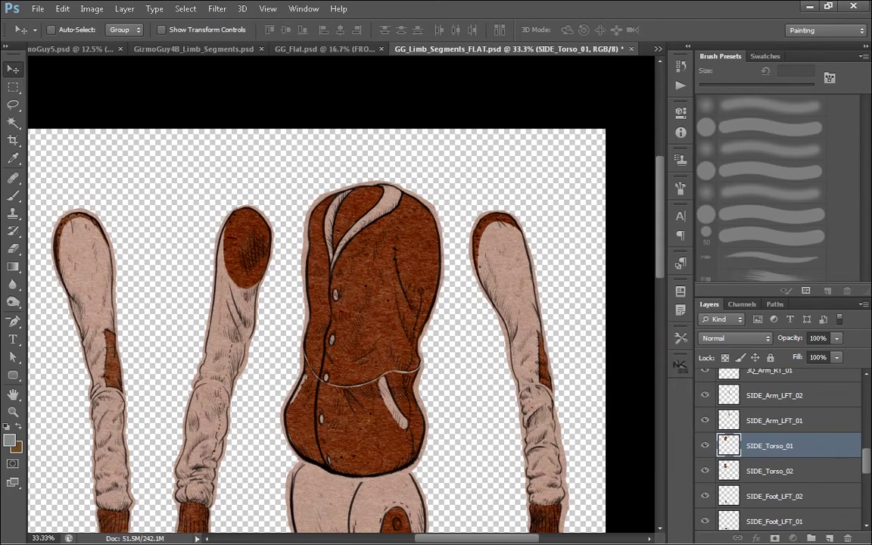
{"action": "scroll", "coordinate": [780, 446], "scroll_direction": "up", "scroll_amount": 10}
{"action": "left_click", "coordinate": [766, 432]}
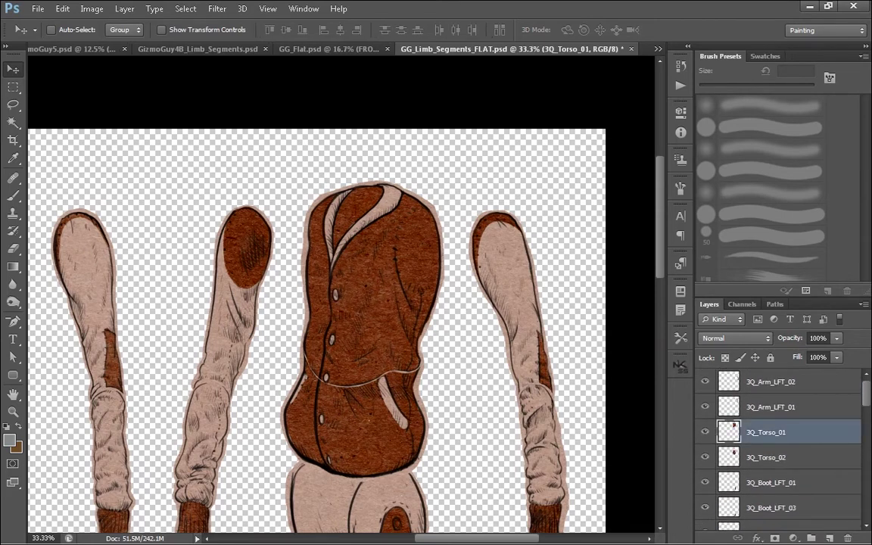
- Examine how 3Q_Torso_01 overlaps the lower torso by toggling its visibility at different magnifications
{"action": "left_click", "coordinate": [705, 432]}
{"action": "left_click", "coordinate": [704, 432]}
{"action": "left_click", "coordinate": [705, 432]}
{"action": "key", "text": "ctrl+plus"}
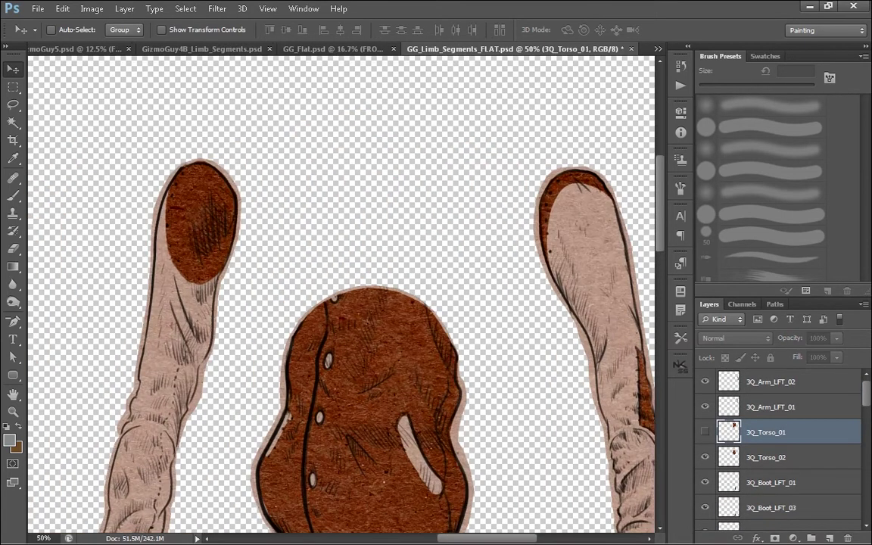
{"action": "left_click", "coordinate": [704, 432]}
{"action": "left_click", "coordinate": [705, 432]}
{"action": "left_click", "coordinate": [705, 432]}
{"action": "left_click", "coordinate": [705, 432]}
{"action": "left_click", "coordinate": [704, 432]}
{"action": "left_click", "coordinate": [704, 432]}
{"action": "left_click", "coordinate": [705, 432]}
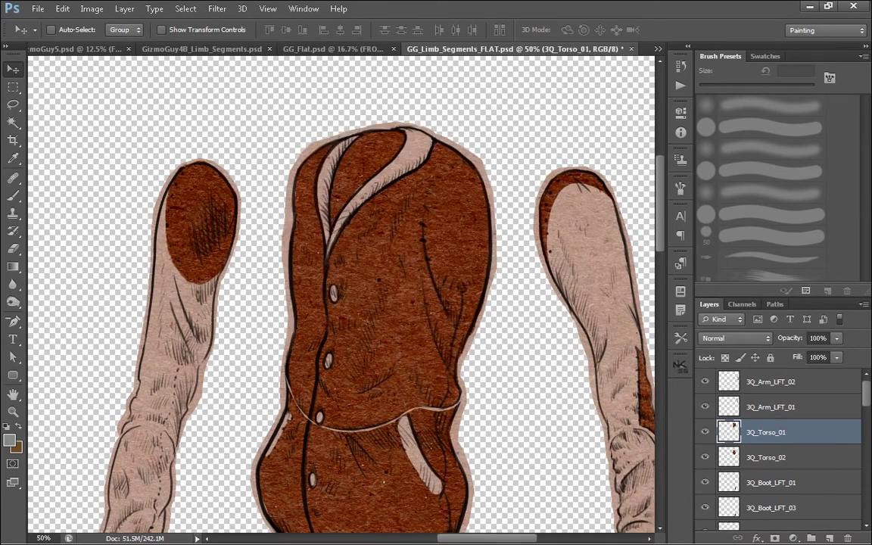
{"action": "key", "text": "ctrl+plus"}
{"action": "key", "text": "ctrl+plus"}
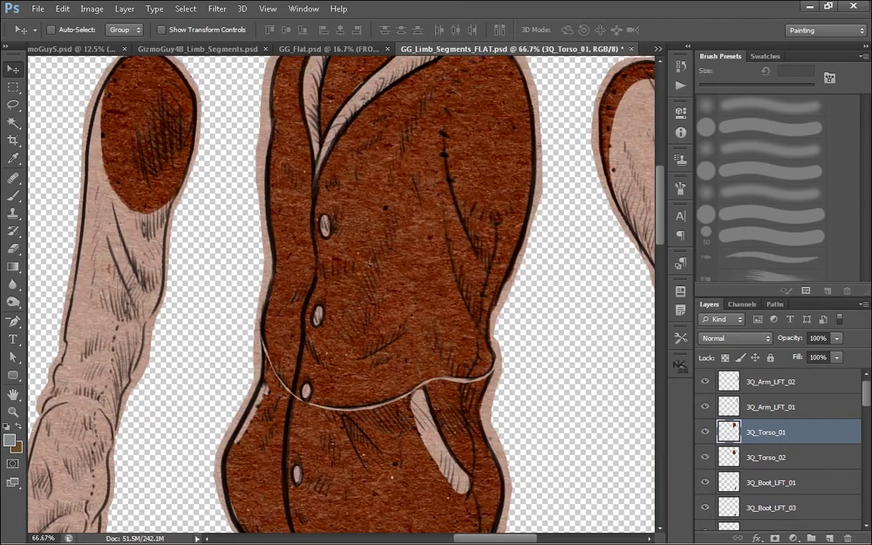
{"action": "key", "text": "ctrl+minus"}
{"action": "key", "text": "ctrl+minus"}
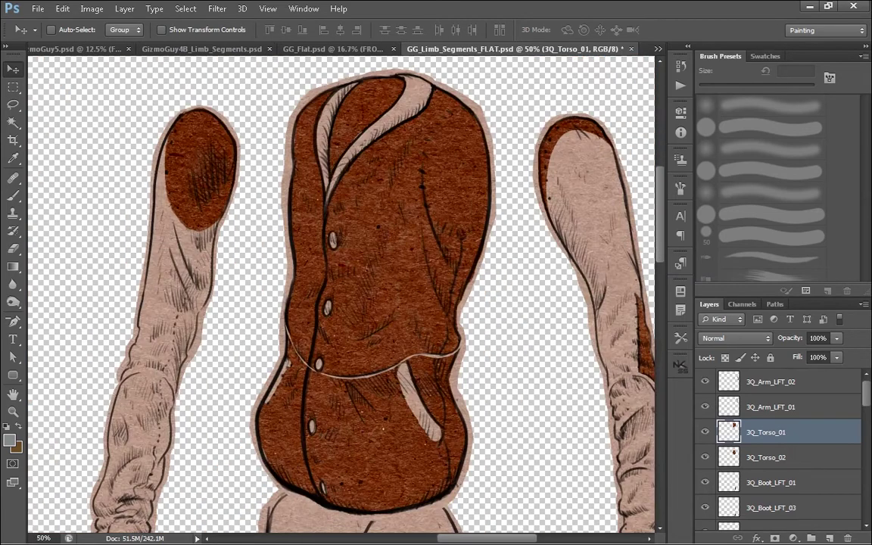
- Try rotating 3Q_Torso_01 with Free Transform around a pivot in its lower half and another near the waist's button line, undoing the rotation
{"action": "key", "text": "ctrl+t"}
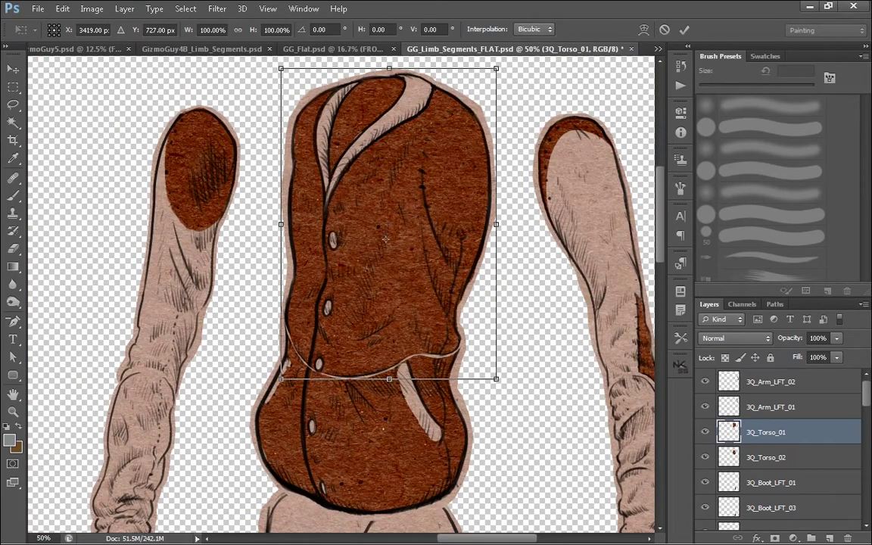
{"action": "left_click_drag", "start_coordinate": [385, 239], "coordinate": [367, 315]}
{"action": "left_click_drag", "start_coordinate": [530, 152], "coordinate": [589, 255]}
{"action": "key", "text": "ctrl+z"}
{"action": "left_click_drag", "start_coordinate": [367, 315], "coordinate": [329, 337]}
{"action": "mouse_move", "coordinate": [517, 223]}
{"action": "left_mouse_down"}
{"action": "mouse_move", "coordinate": [454, 157]}
{"action": "mouse_move", "coordinate": [484, 182]}
{"action": "mouse_move", "coordinate": [516, 224]}
{"action": "mouse_move", "coordinate": [408, 133]}
{"action": "mouse_move", "coordinate": [517, 223]}
{"action": "mouse_move", "coordinate": [552, 310]}
{"action": "mouse_move", "coordinate": [480, 181]}
{"action": "mouse_move", "coordinate": [517, 223]}
{"action": "left_mouse_up"}
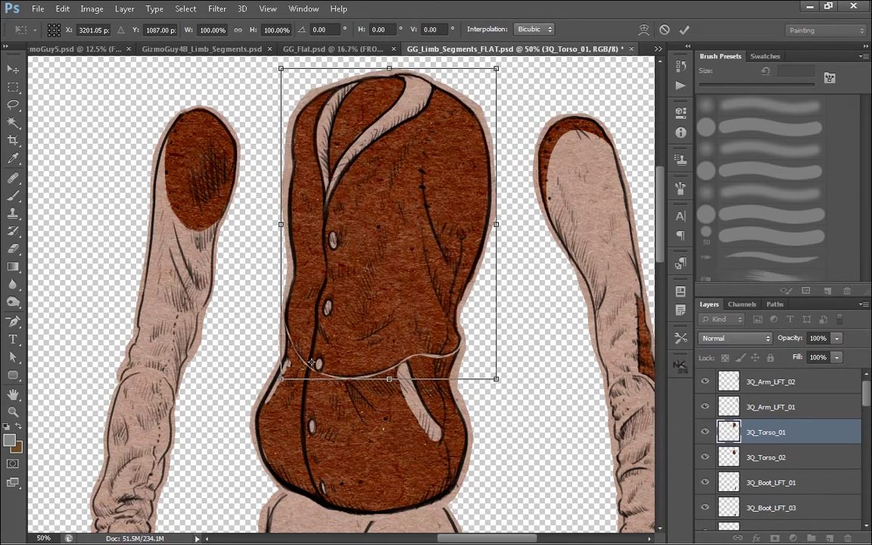
- Try rotating 3Q_Torso_01 both ways around a pivot centred above the waist seam, undo each rotation and close the transform
{"action": "left_click_drag", "start_coordinate": [310, 363], "coordinate": [366, 295]}
{"action": "left_click_drag", "start_coordinate": [517, 223], "coordinate": [480, 177]}
{"action": "key", "text": "ctrl+z"}
{"action": "left_click_drag", "start_coordinate": [516, 223], "coordinate": [455, 161]}
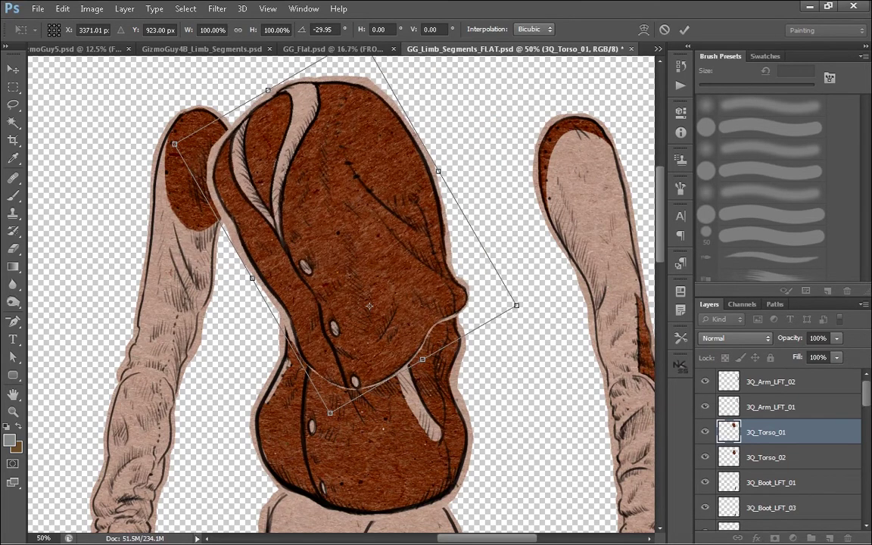
{"action": "key", "text": "ctrl+z"}
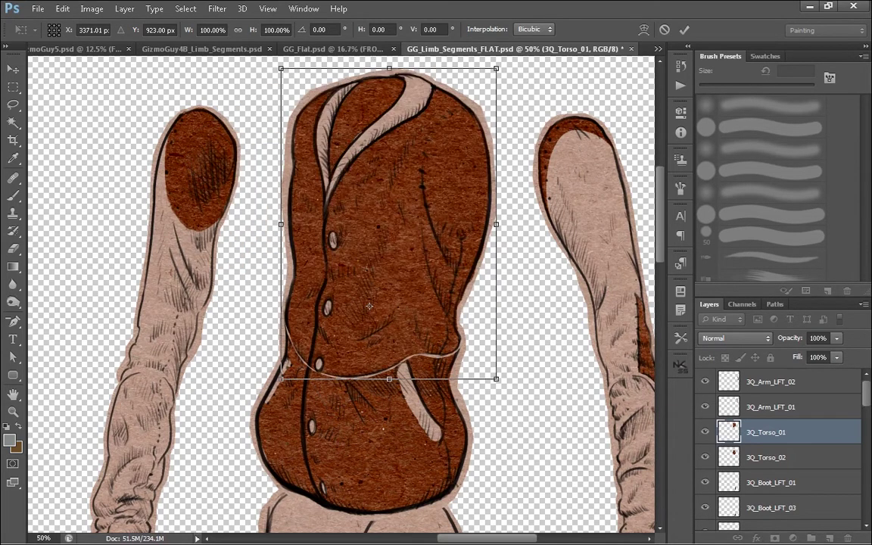
{"action": "left_click_drag", "start_coordinate": [521, 225], "coordinate": [532, 251]}
{"action": "mouse_move", "coordinate": [478, 176]}
{"action": "left_mouse_down"}
{"action": "mouse_move", "coordinate": [500, 199]}
{"action": "mouse_move", "coordinate": [415, 143]}
{"action": "mouse_move", "coordinate": [500, 199]}
{"action": "mouse_move", "coordinate": [487, 183]}
{"action": "left_mouse_up"}
{"action": "key", "text": "ctrl+z"}
{"action": "left_click_drag", "start_coordinate": [521, 226], "coordinate": [539, 280]}
{"action": "key", "text": "ctrl+z"}
{"action": "left_click_drag", "start_coordinate": [521, 226], "coordinate": [372, 135]}
{"action": "key", "text": "ctrl+z"}
{"action": "left_click_drag", "start_coordinate": [521, 225], "coordinate": [426, 144]}
{"action": "key", "text": "ctrl+z"}
{"action": "key", "text": "ctrl+minus"}
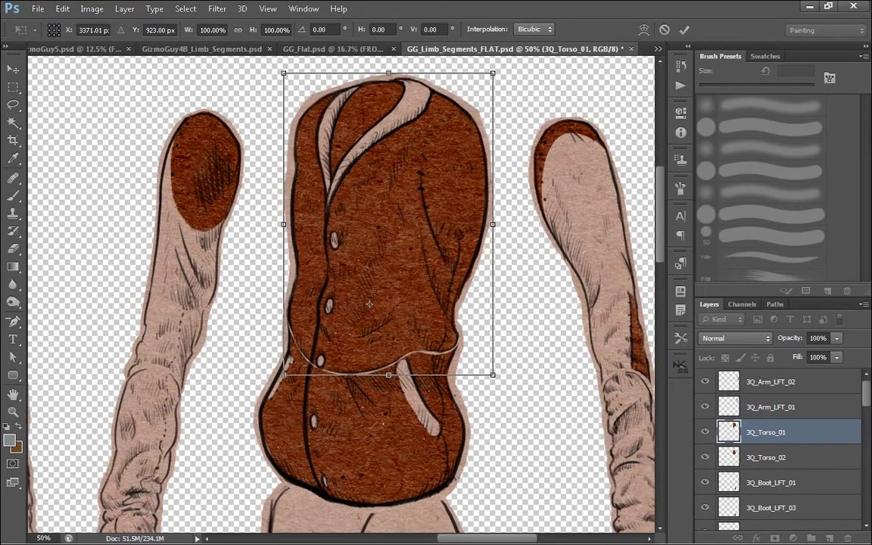
{"action": "key", "text": "Return"}
- Toggle 3Q_Torso_01's visibility, try a Free Transform rotation around a lower central pivot, undo it and cancel the transform
{"action": "left_click_drag", "start_coordinate": [378, 287], "coordinate": [416, 276]}
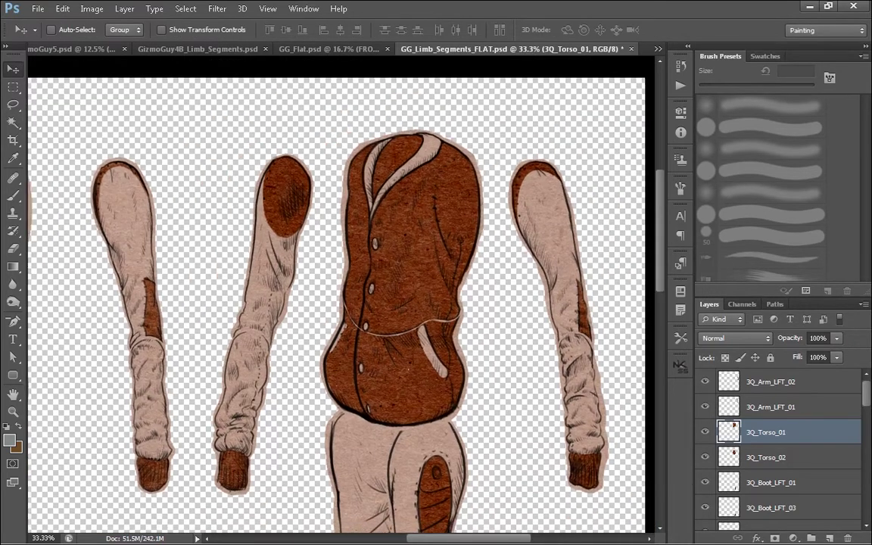
{"action": "left_click", "coordinate": [704, 432]}
{"action": "left_click", "coordinate": [705, 432]}
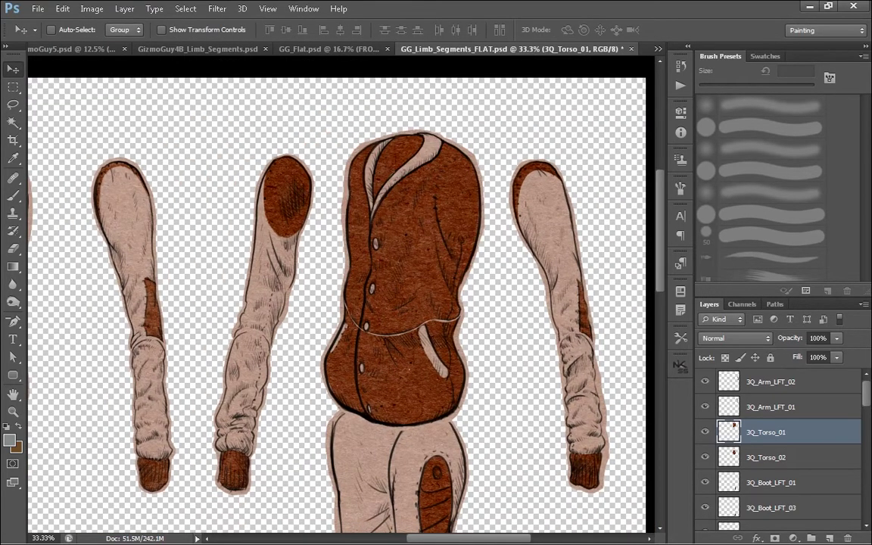
{"action": "key", "text": "ctrl+t"}
{"action": "left_click_drag", "start_coordinate": [413, 233], "coordinate": [400, 301]}
{"action": "left_click_drag", "start_coordinate": [496, 122], "coordinate": [374, 100]}
{"action": "key", "text": "ctrl+z"}
{"action": "key", "text": "Escape"}
{"action": "left_click_drag", "start_coordinate": [382, 167], "coordinate": [430, 220]}
- In GG_Flat.psd, select the 3Q_Torso layer and move the torso to the empty area below the front-view head
{"action": "left_click", "coordinate": [329, 49]}
{"action": "key", "text": "ctrl+plus"}
{"action": "scroll", "coordinate": [780, 446], "scroll_direction": "down", "scroll_amount": 10}
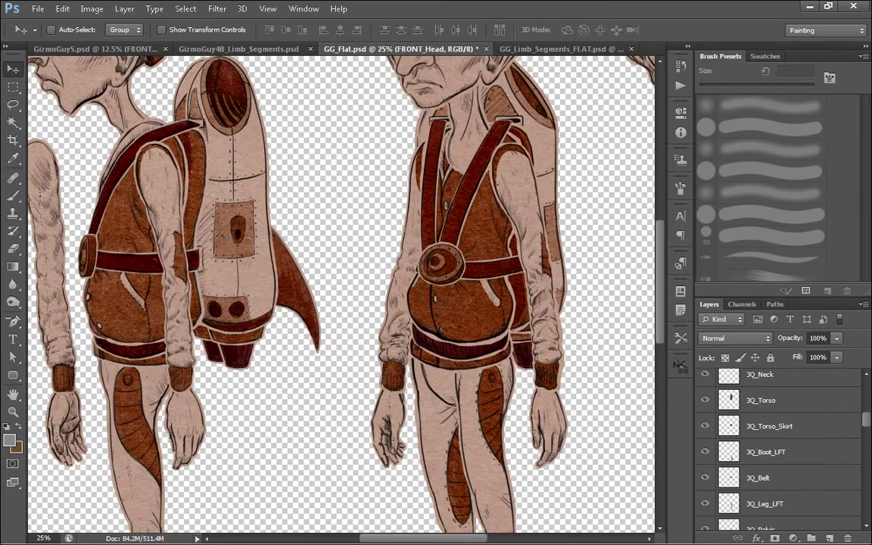
{"action": "left_click_drag", "start_coordinate": [866, 416], "coordinate": [866, 414]}
{"action": "left_click", "coordinate": [780, 450]}
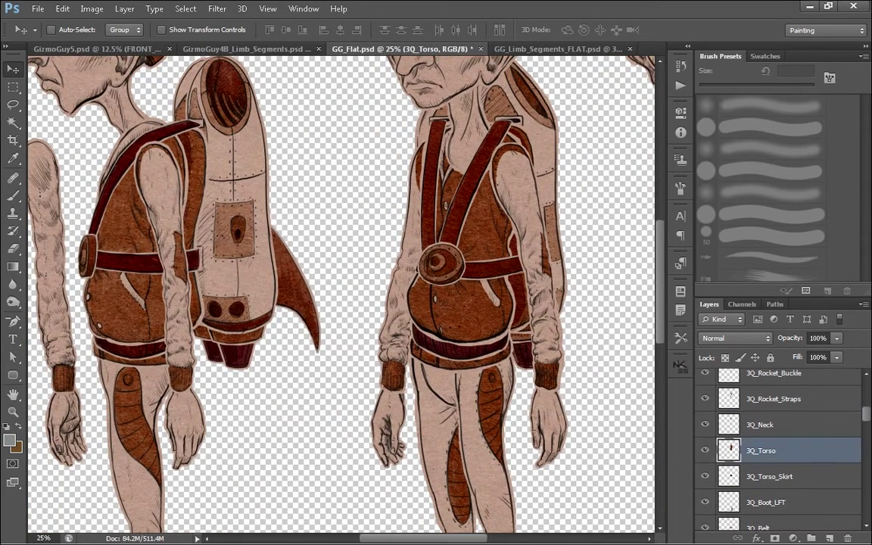
{"action": "left_click_drag", "start_coordinate": [469, 250], "coordinate": [623, 252]}
{"action": "left_click_drag", "start_coordinate": [624, 252], "coordinate": [383, 291]}
{"action": "left_click_drag", "start_coordinate": [383, 290], "coordinate": [403, 283]}
- Try bending 3Q_Torso with three Puppet Warp pins at chest, middle and hips, and undo the warp and the torso's move
{"action": "left_click", "coordinate": [62, 9]}
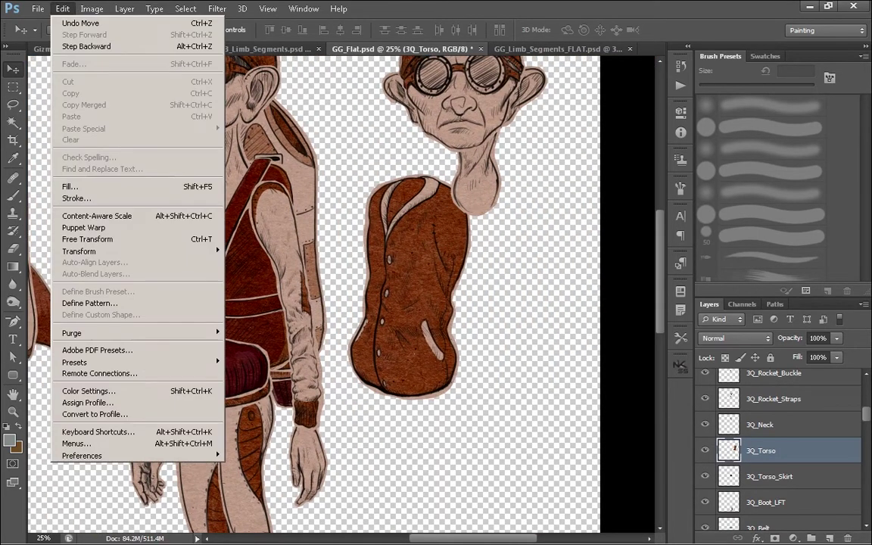
{"action": "left_click", "coordinate": [76, 226]}
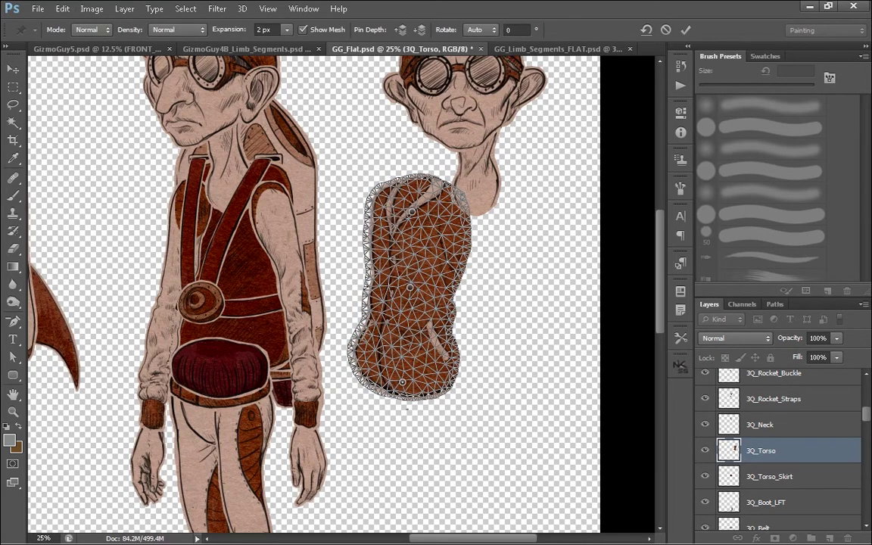
{"action": "left_click_drag", "start_coordinate": [410, 211], "coordinate": [355, 235]}
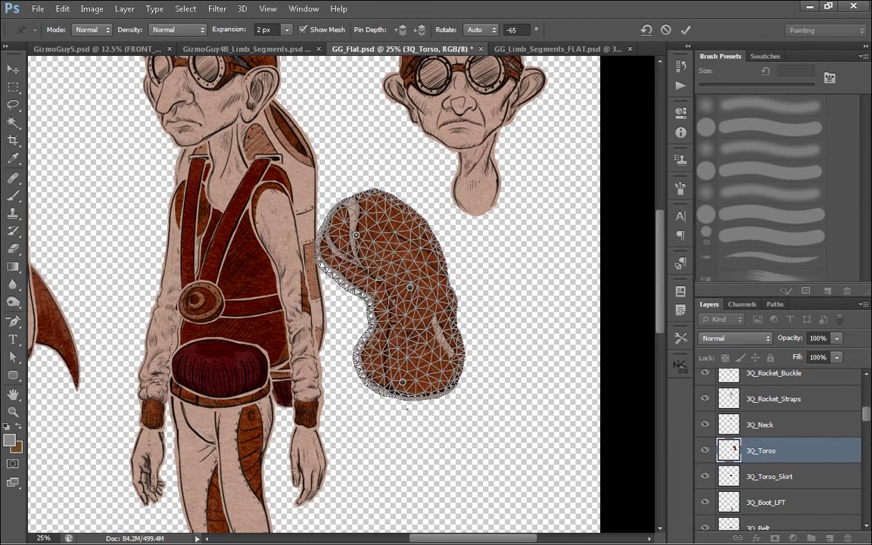
{"action": "left_click_drag", "start_coordinate": [409, 288], "coordinate": [409, 284]}
{"action": "mouse_move", "coordinate": [404, 382]}
{"action": "left_mouse_down"}
{"action": "mouse_move", "coordinate": [415, 378]}
{"action": "mouse_move", "coordinate": [402, 380]}
{"action": "left_mouse_up"}
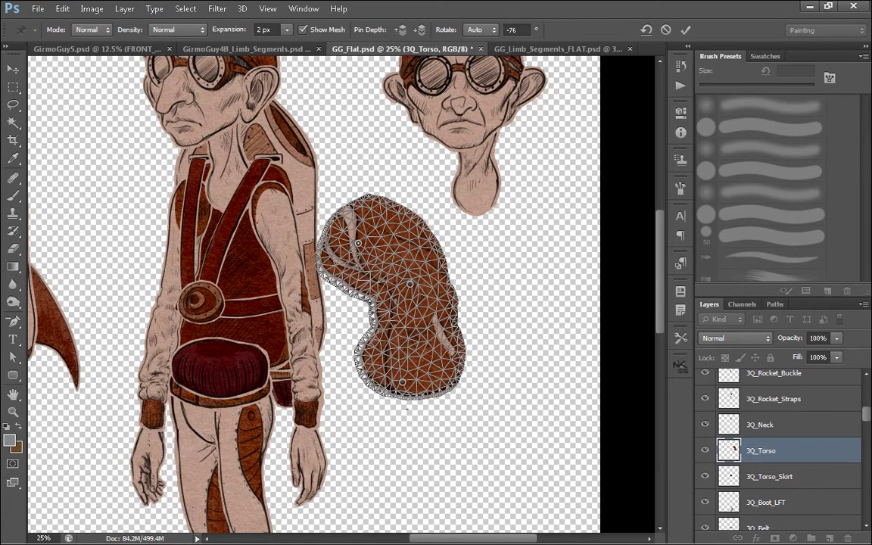
{"action": "key", "text": "Return"}
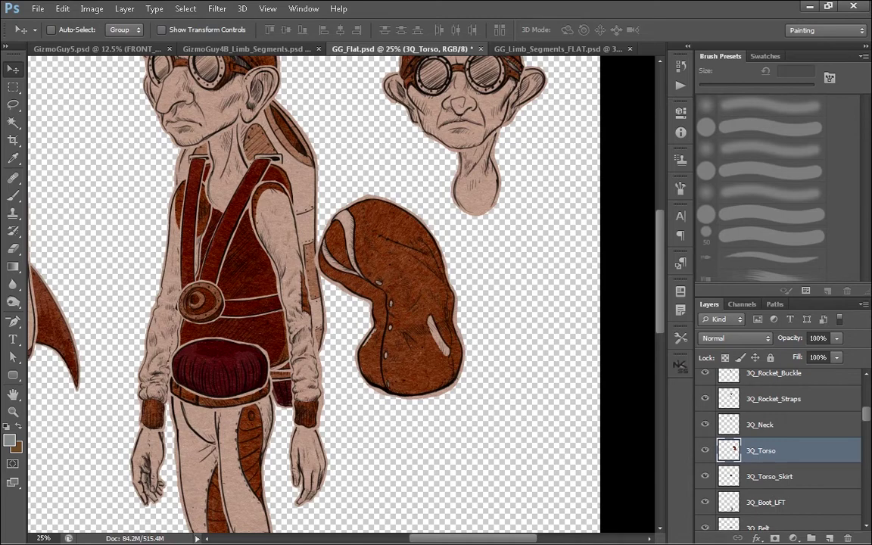
{"action": "key", "text": "ctrl+z"}
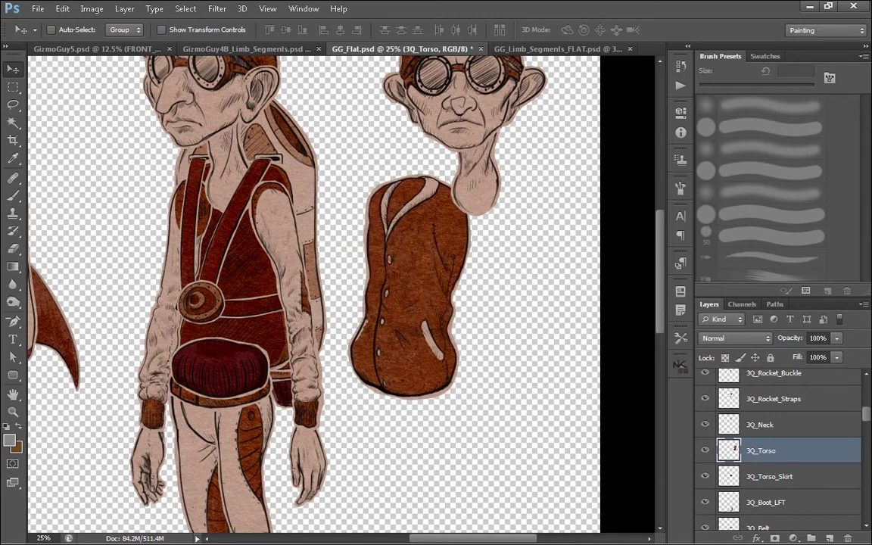
{"action": "left_click", "coordinate": [463, 118], "text": "ctrl"}
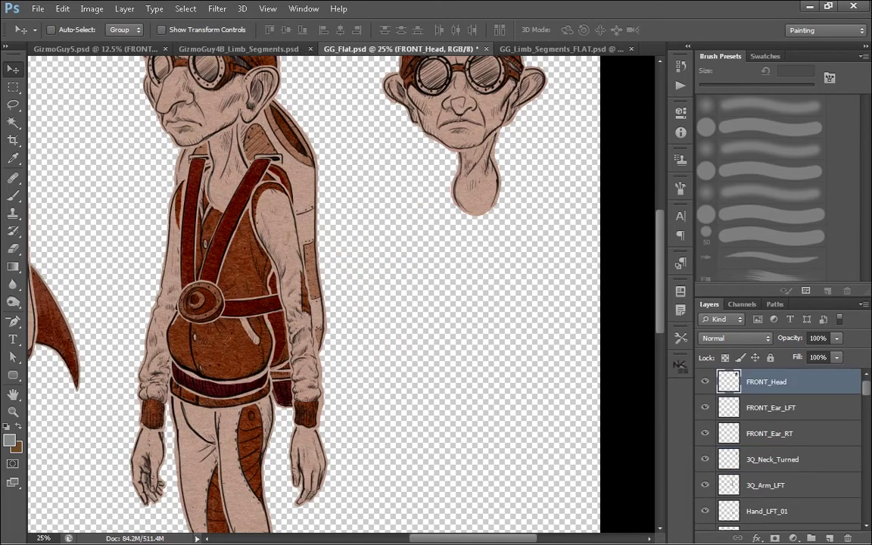
- Compare the full character layouts of GG_Flat.psd and GG_Limb_Segments_FLAT.psd, fitting each whole canvas in view
{"action": "key", "text": "ctrl+minus"}
{"action": "key", "text": "ctrl+minus"}
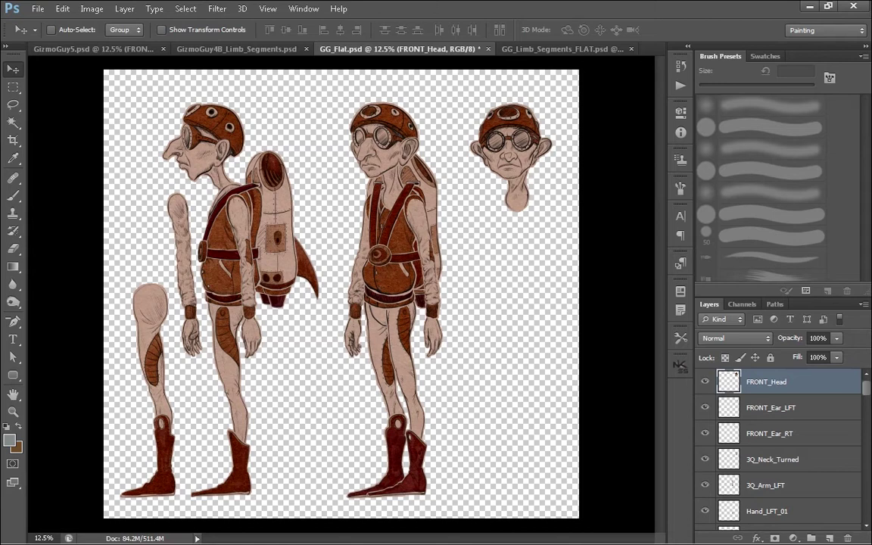
{"action": "key", "text": "ctrl+Tab"}
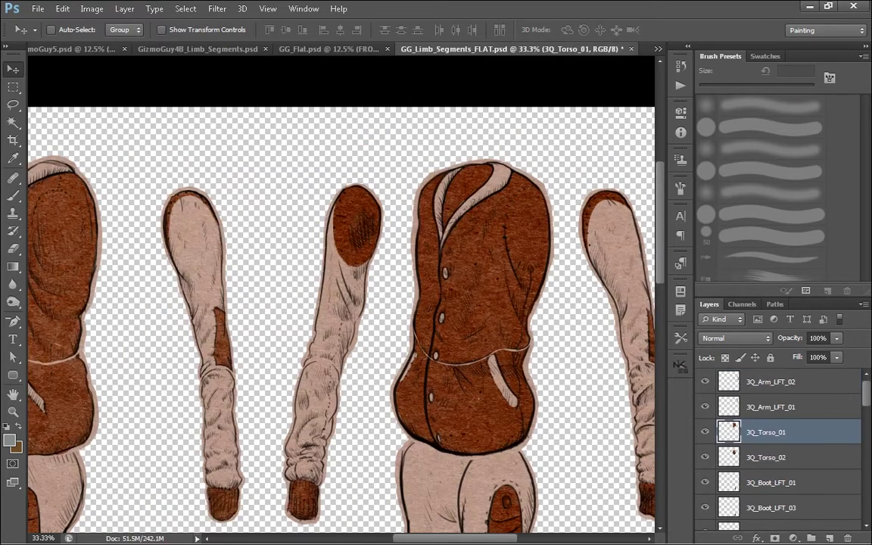
{"action": "key", "text": "ctrl+minus"}
{"action": "key", "text": "ctrl+minus"}
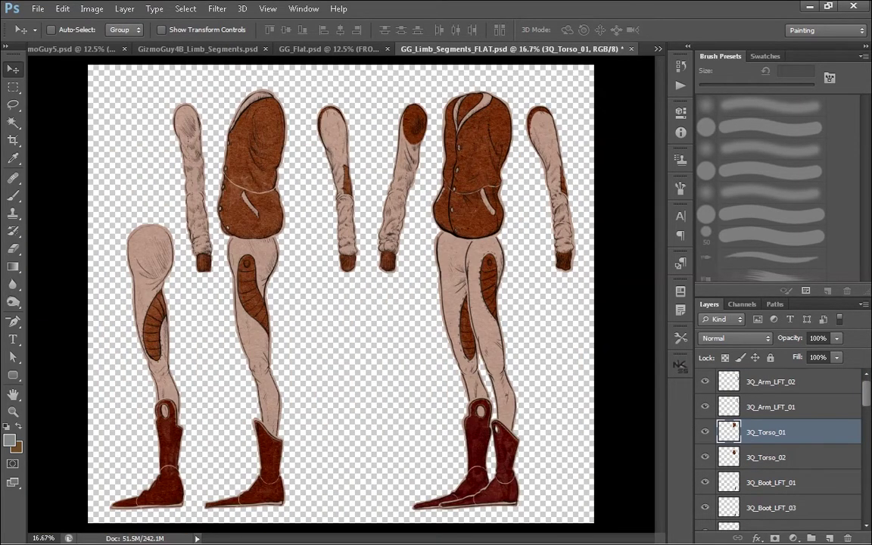
{"action": "key", "text": "ctrl+shift+Tab"}
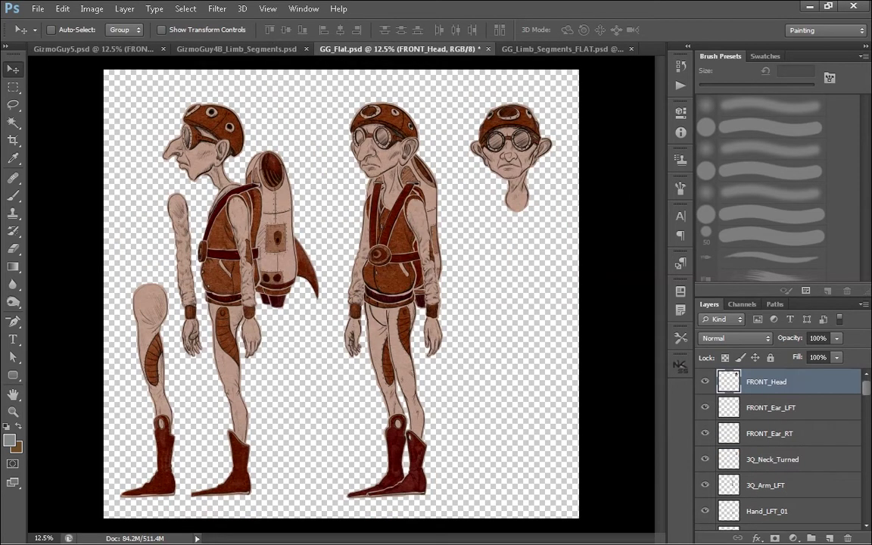
{"action": "key", "text": "ctrl+Tab"}
{"action": "key", "text": "ctrl+shift+Tab"}
{"action": "key", "text": "ctrl+Tab"}
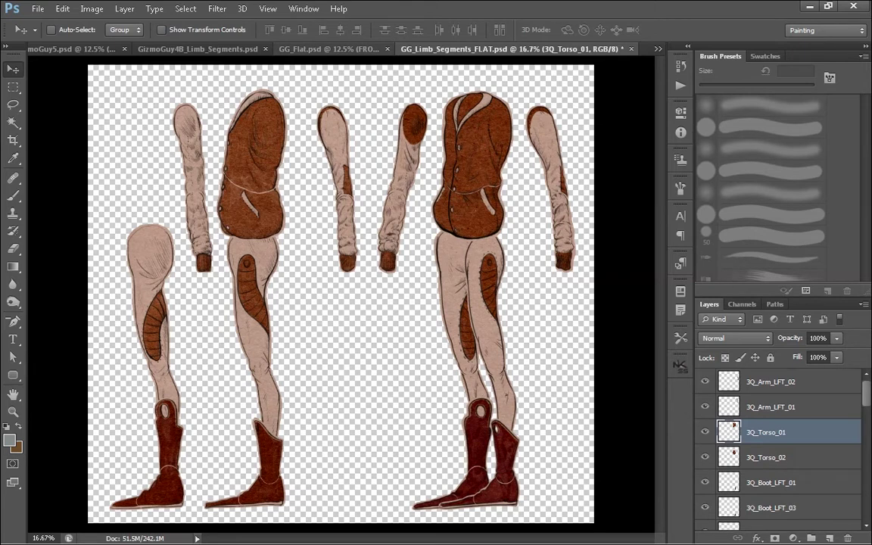
{"action": "key", "text": "ctrl+shift+Tab"}
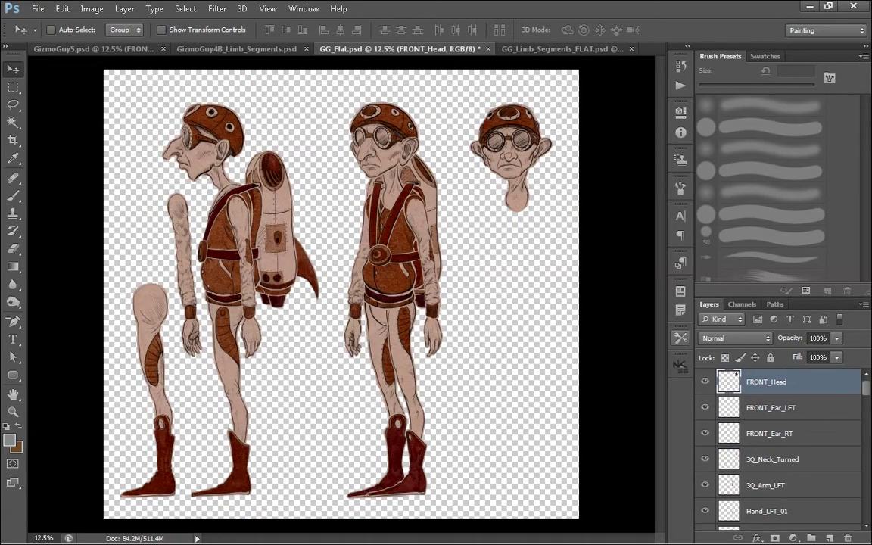
- Turn on Show Transform Controls for the Move tool in GG_Flat.psd, keeping Auto-Select off
{"action": "mouse_move", "coordinate": [865, 387]}
{"action": "left_mouse_down"}
{"action": "mouse_move", "coordinate": [866, 510]}
{"action": "mouse_move", "coordinate": [866, 387]}
{"action": "left_mouse_up"}
{"action": "left_click", "coordinate": [162, 30]}
{"action": "left_click", "coordinate": [52, 30]}
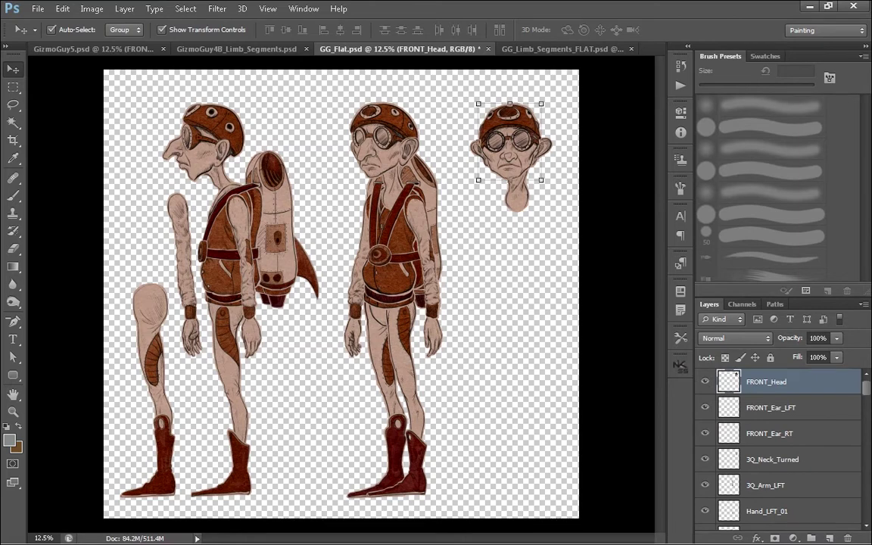
{"action": "left_click", "coordinate": [51, 29]}
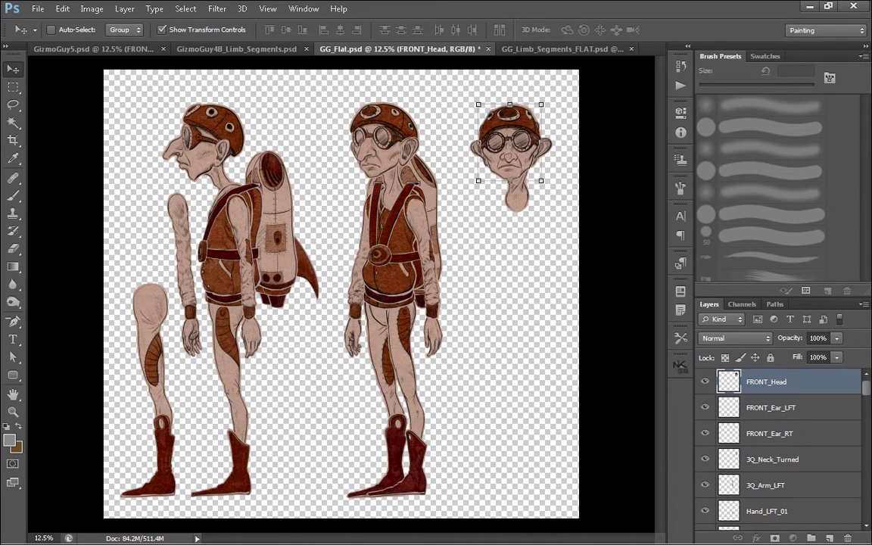
- Step through the layers from FRONT_Ear_LFT down past 3Q_Neck_Turned and back up to FRONT_Head, checking each one's bounding box
{"action": "left_click", "coordinate": [771, 407]}
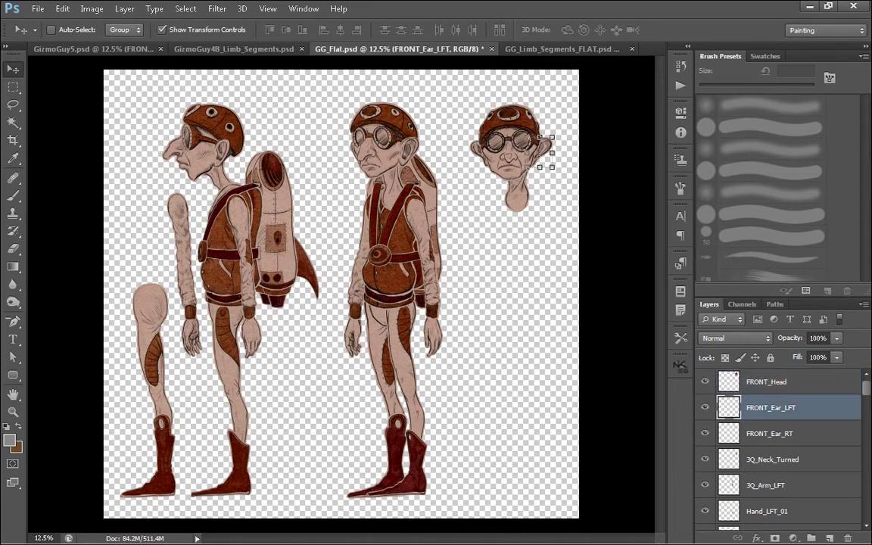
{"action": "key", "text": "alt+bracketleft"}
{"action": "key", "text": "alt+bracketleft"}
{"action": "key", "text": "alt+bracketleft"}
{"action": "key", "text": "alt+bracketleft"}
{"action": "key", "text": "alt+bracketright"}
{"action": "key", "text": "alt+bracketright"}
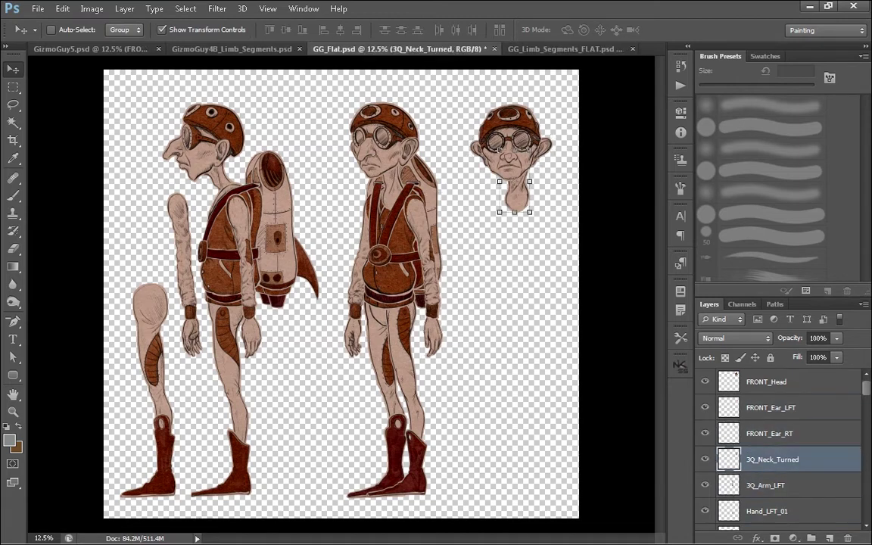
{"action": "key", "text": "alt+bracketright"}
{"action": "key", "text": "alt+bracketright"}
{"action": "key", "text": "alt+bracketright"}
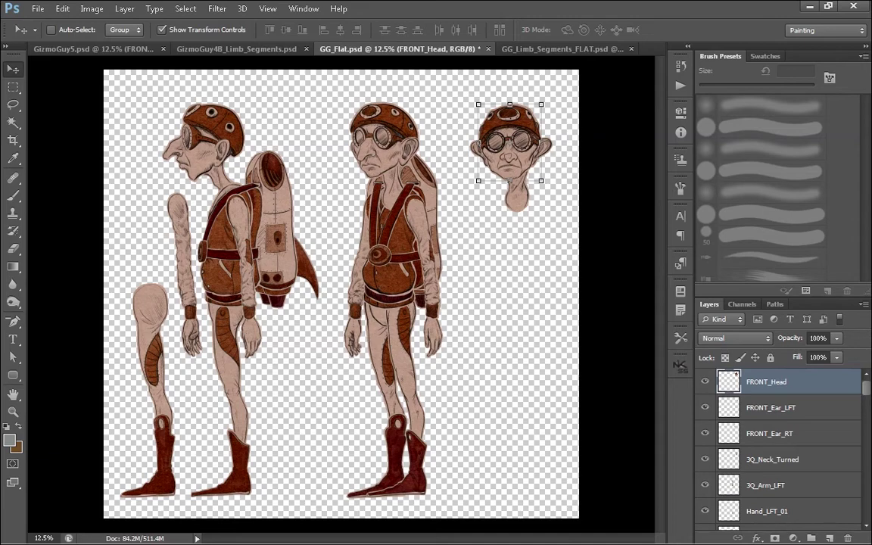
- Apply a Bevel & Emboss layer style with default settings to the FRONT_Head layer
{"action": "key", "text": "ctrl+plus"}
{"action": "left_click_drag", "start_coordinate": [545, 137], "coordinate": [454, 268]}
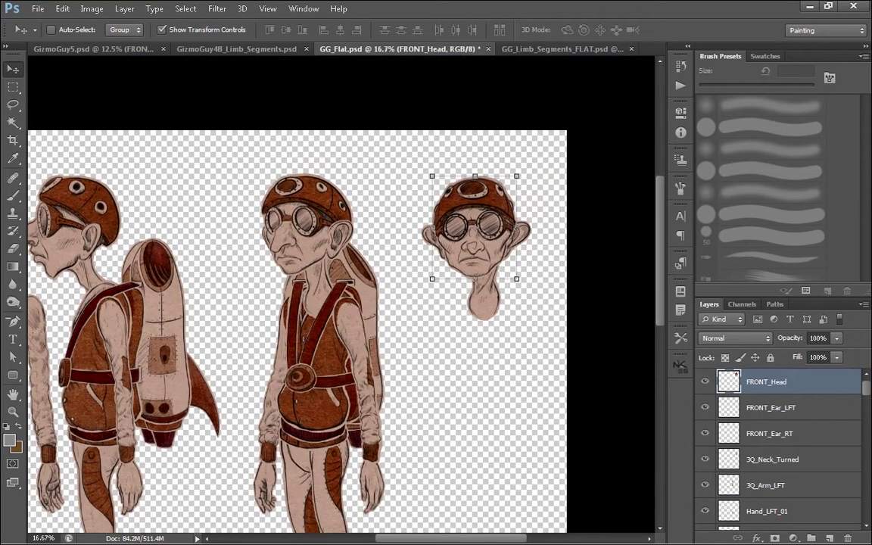
{"action": "key", "text": "ctrl+plus"}
{"action": "left_click_drag", "start_coordinate": [492, 227], "coordinate": [382, 293]}
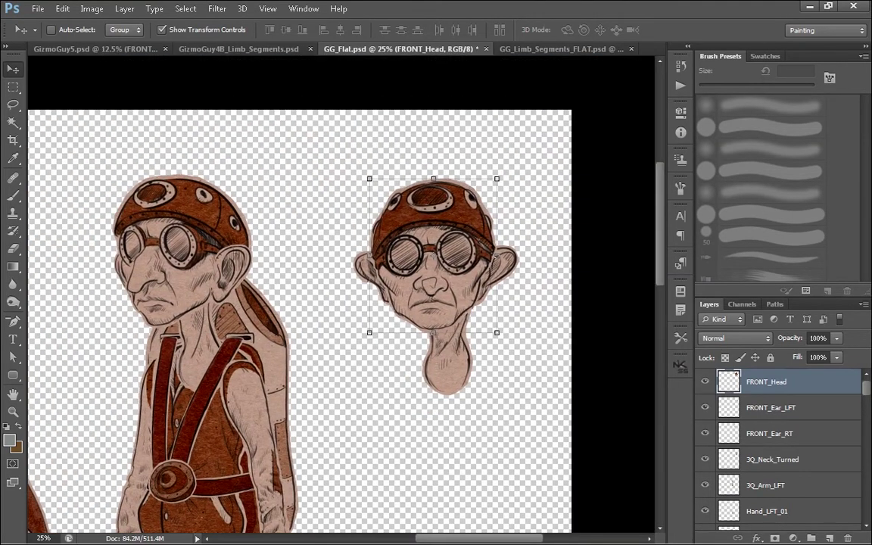
{"action": "double_click", "coordinate": [804, 381]}
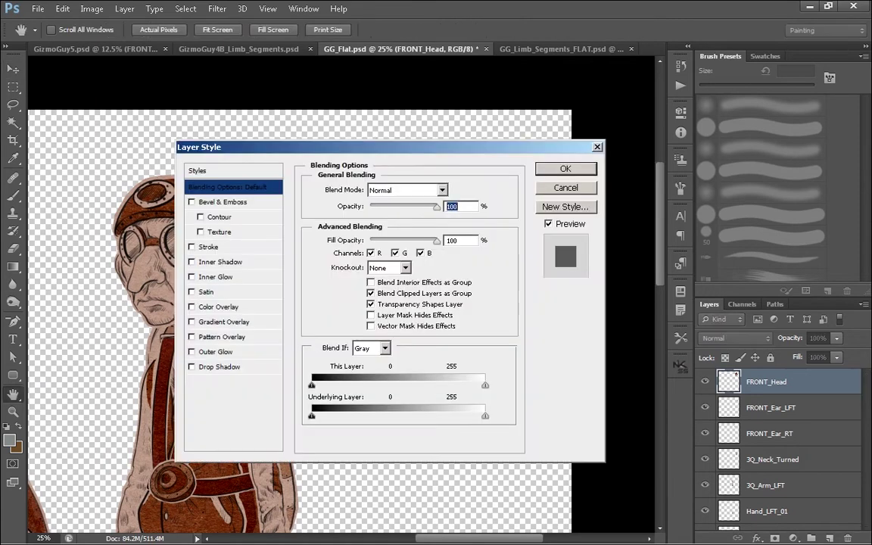
{"action": "left_click", "coordinate": [223, 201]}
{"action": "key", "text": "Return"}
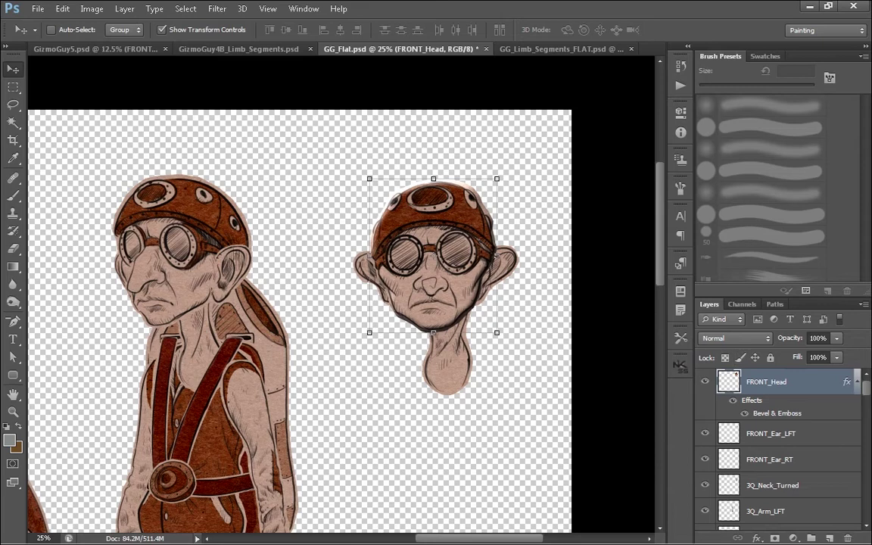
- Collapse the FRONT_Head layer's effects list and examine the side, three-quarter and front views across the GG_Flat.psd canvas
{"action": "left_click", "coordinate": [857, 382]}
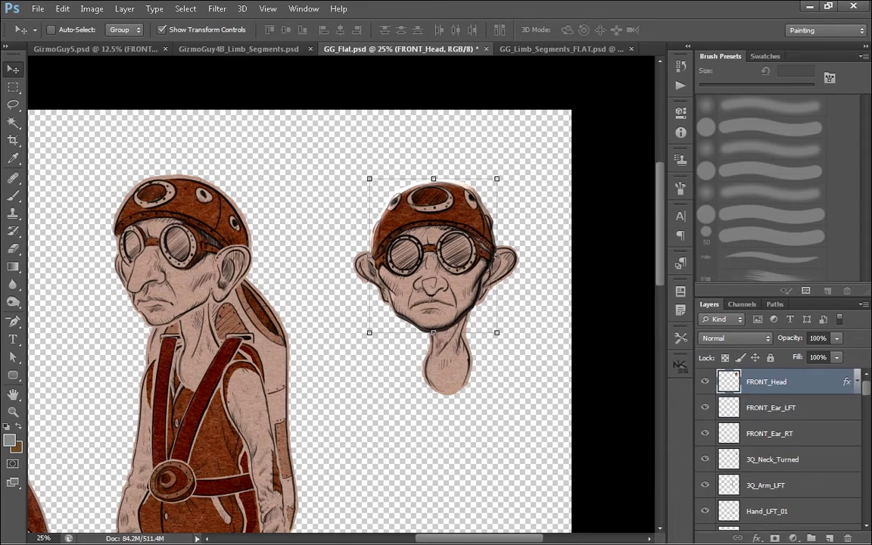
{"action": "left_click_drag", "start_coordinate": [341, 303], "coordinate": [367, 267]}
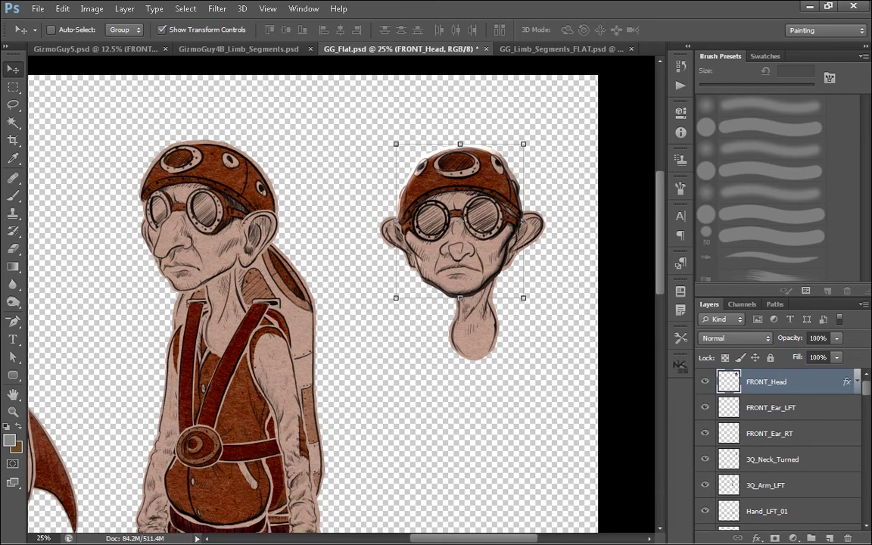
{"action": "key", "text": "ctrl+minus"}
{"action": "left_click_drag", "start_coordinate": [340, 303], "coordinate": [456, 272]}
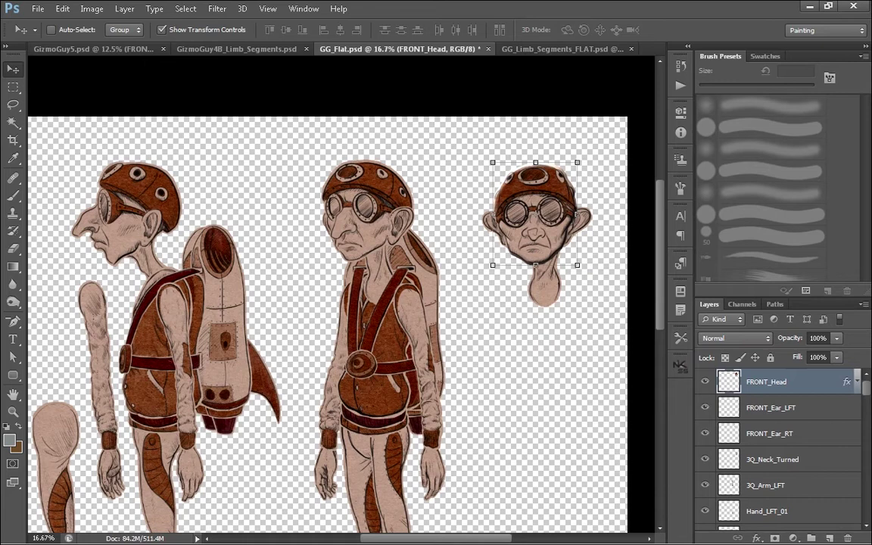
{"action": "left_click_drag", "start_coordinate": [456, 288], "coordinate": [409, 303]}
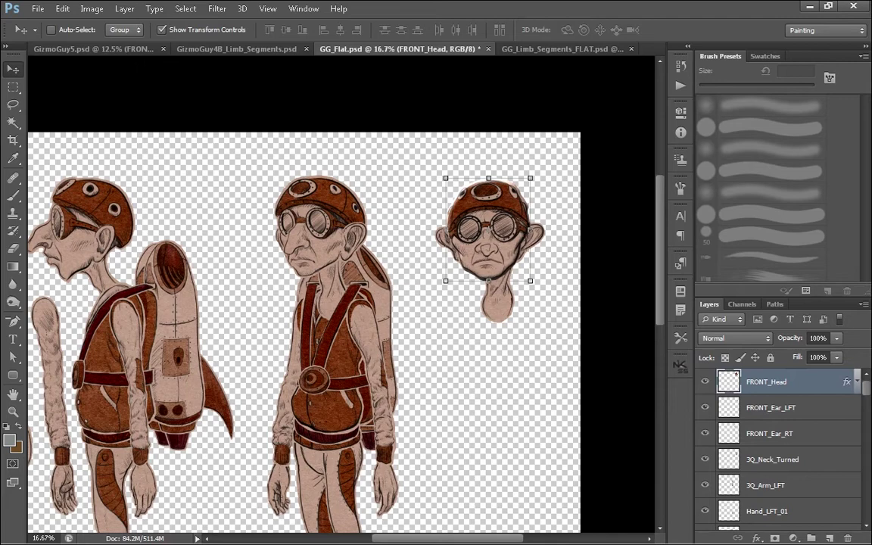
{"action": "key", "text": "ctrl+minus"}
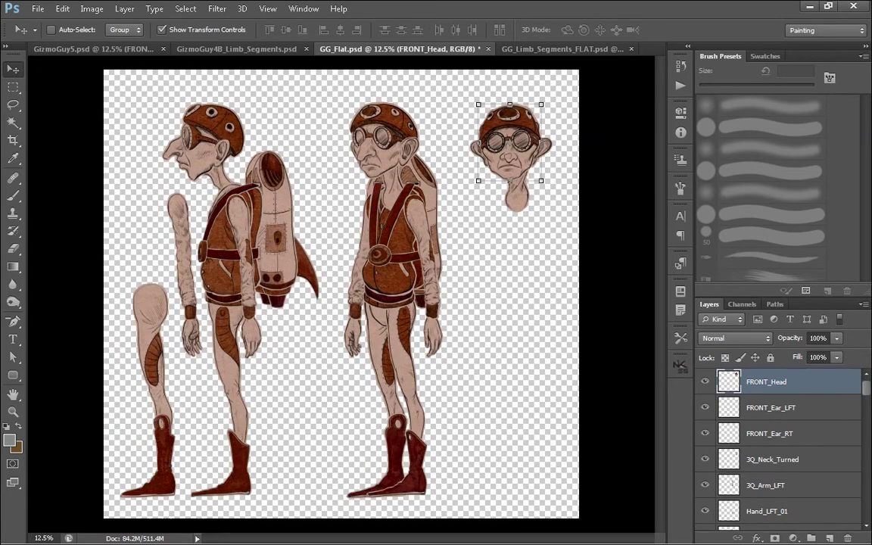
{"action": "key", "text": "ctrl+plus"}
{"action": "left_click_drag", "start_coordinate": [341, 227], "coordinate": [368, 317]}
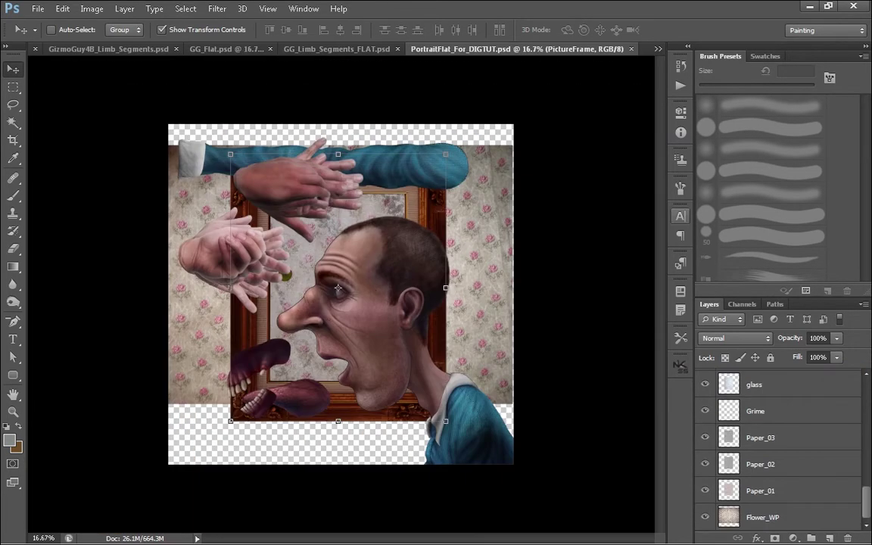
- Examine the PortraitFlat_For_DIGTUT.psd artwork, checking the Grime and glass layers and returning to the start of the layer stack
{"action": "key", "text": "ctrl+plus"}
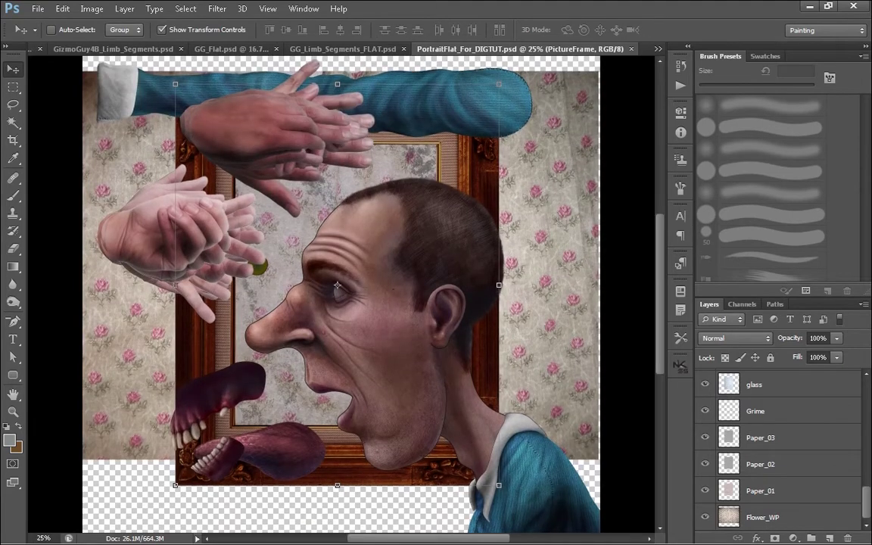
{"action": "left_click_drag", "start_coordinate": [341, 272], "coordinate": [357, 327]}
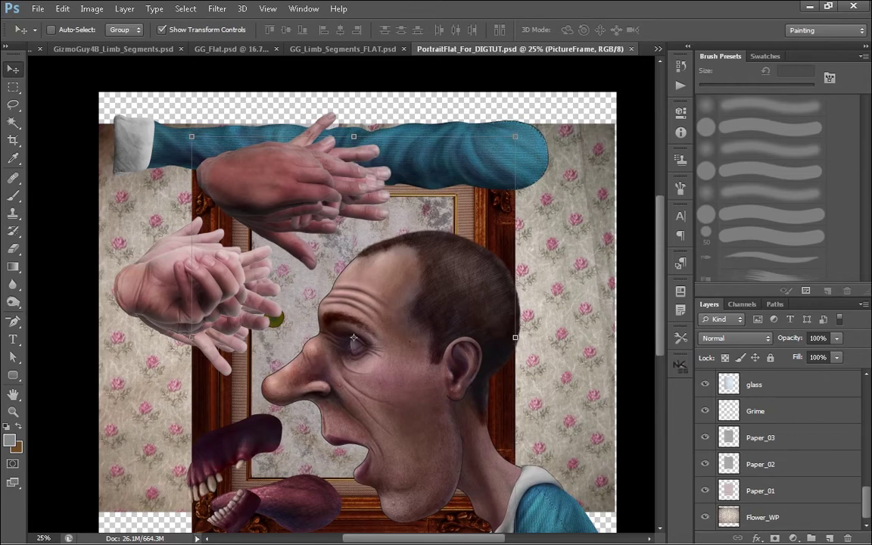
{"action": "left_click", "coordinate": [779, 411]}
{"action": "left_click", "coordinate": [779, 384]}
{"action": "scroll", "coordinate": [780, 450], "scroll_direction": "up", "scroll_amount": 10}
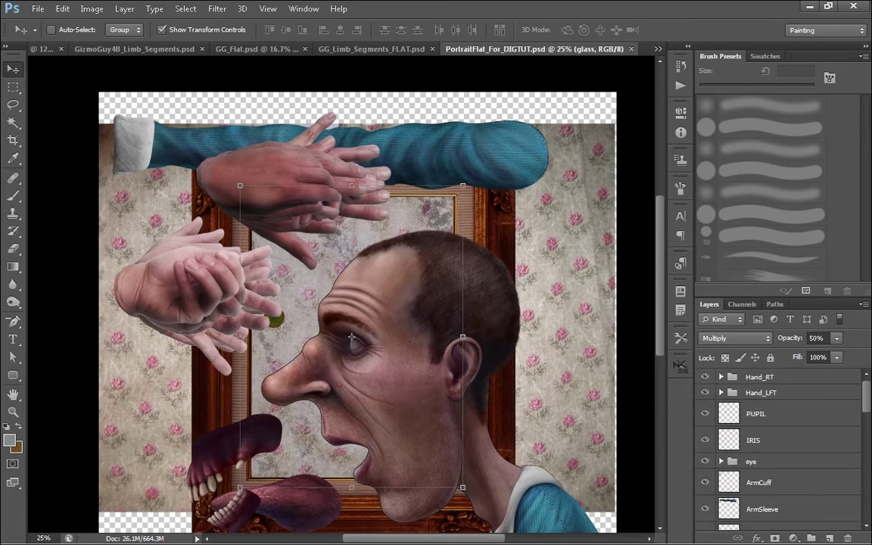
- Select the Hand_RT group and toggle its visibility off and on to identify its hand poses
{"action": "left_click_drag", "start_coordinate": [351, 337], "coordinate": [344, 307]}
{"action": "left_click", "coordinate": [704, 377]}
{"action": "left_click", "coordinate": [705, 377]}
{"action": "left_click_drag", "start_coordinate": [344, 305], "coordinate": [347, 302]}
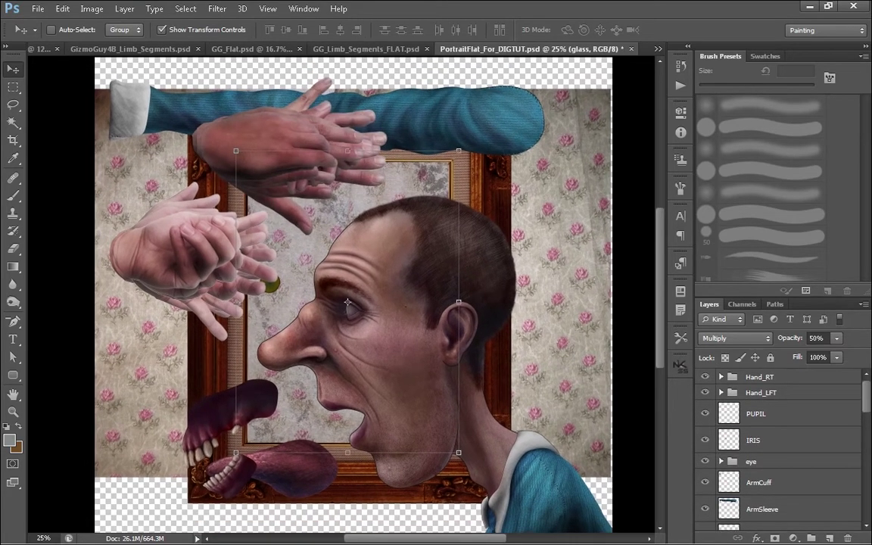
{"action": "left_click", "coordinate": [290, 157], "text": "ctrl"}
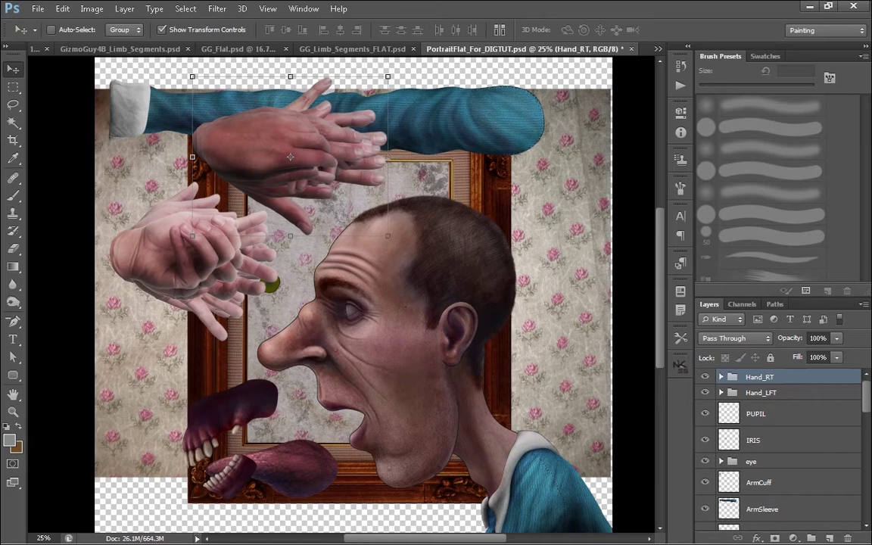
{"action": "left_click", "coordinate": [704, 377]}
{"action": "left_click", "coordinate": [704, 377]}
- Select the Hand_LFT group and inspect its stacked hand poses up close, trying and undoing a move
{"action": "left_click", "coordinate": [183, 261], "text": "ctrl"}
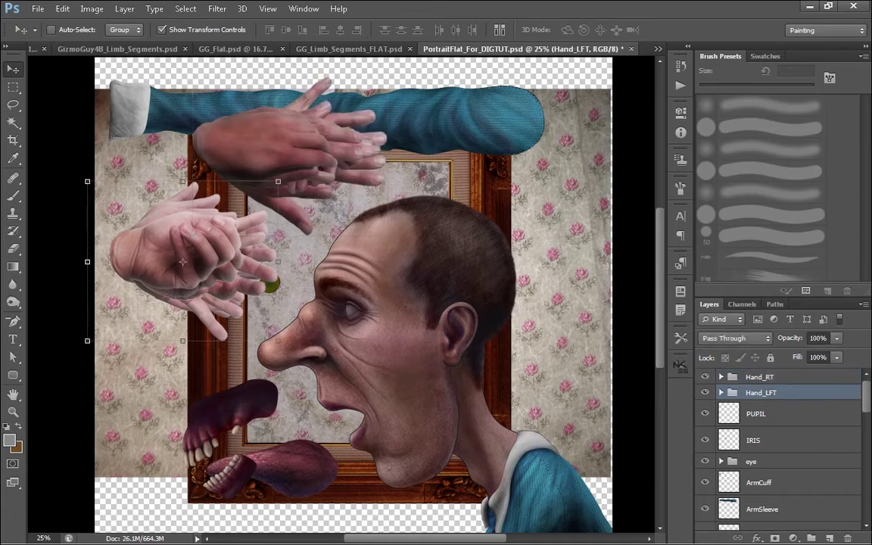
{"action": "key", "text": "ctrl+plus"}
{"action": "left_click_drag", "start_coordinate": [227, 264], "coordinate": [324, 358]}
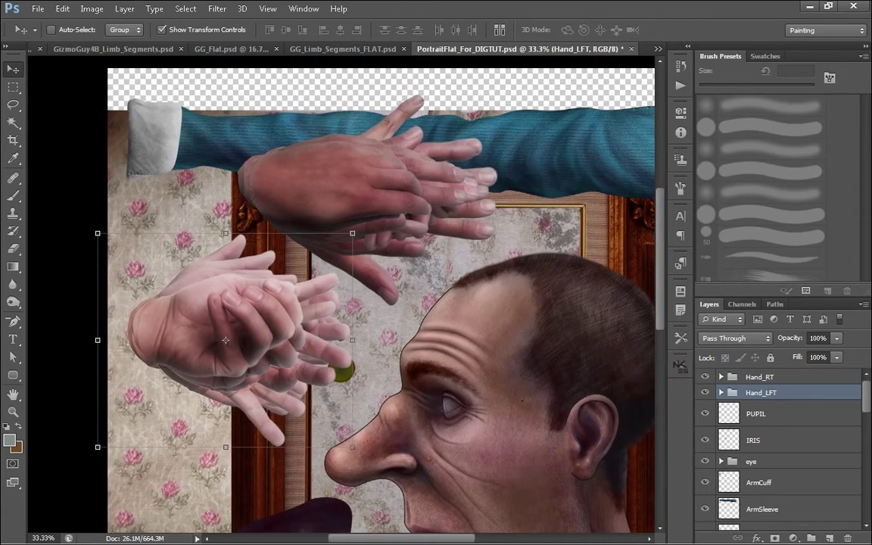
{"action": "left_click_drag", "start_coordinate": [220, 333], "coordinate": [261, 307]}
{"action": "key", "text": "ctrl+z"}
{"action": "left_click_drag", "start_coordinate": [408, 378], "coordinate": [402, 353]}
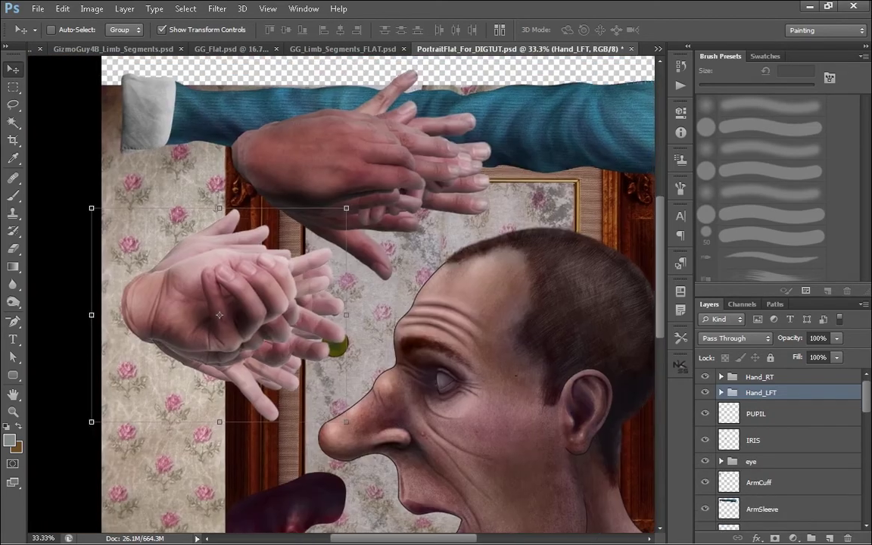
{"action": "scroll", "coordinate": [340, 287], "scroll_direction": "down", "scroll_amount": 2}
{"action": "scroll", "coordinate": [341, 288], "scroll_direction": "right", "scroll_amount": 2}
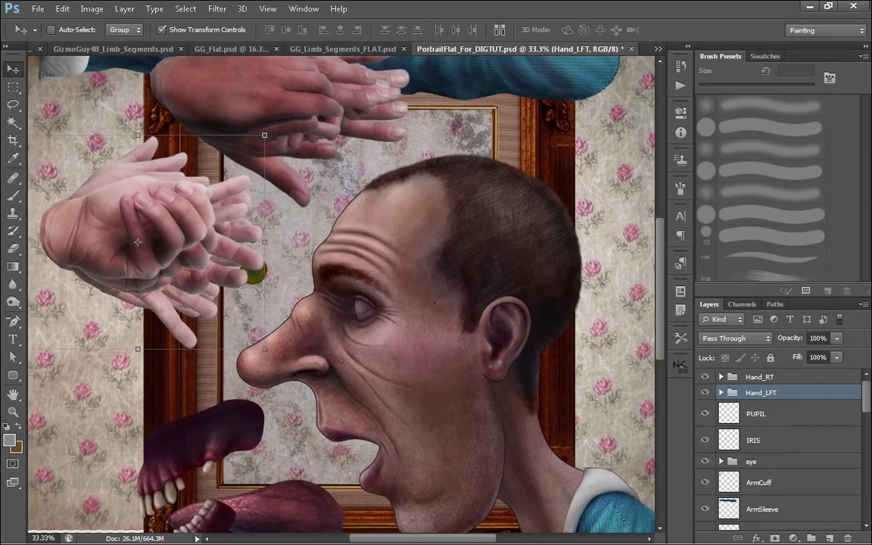
- Expand the Hand_RT group, step through its pose layers from 010 down to 007, and collapse it again
{"action": "left_click", "coordinate": [759, 377]}
{"action": "left_click", "coordinate": [720, 377]}
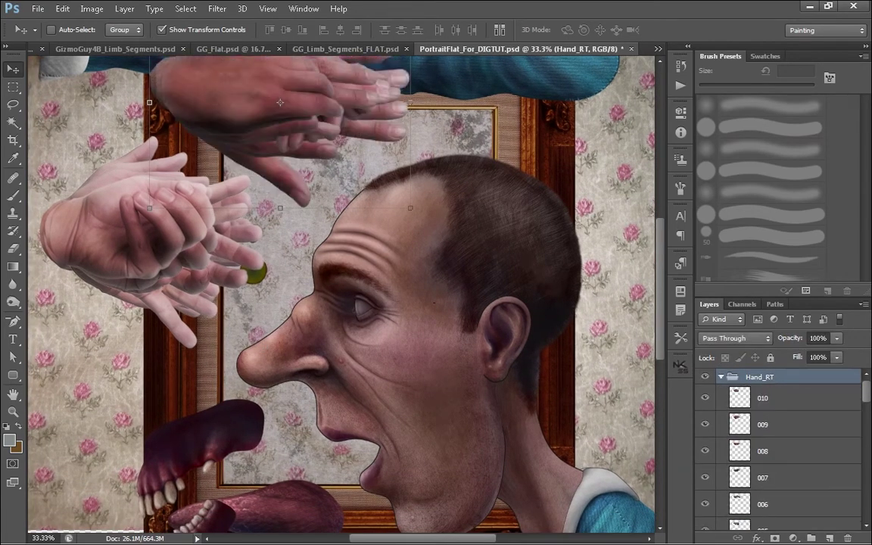
{"action": "scroll", "coordinate": [779, 451], "scroll_direction": "down", "scroll_amount": 2}
{"action": "scroll", "coordinate": [780, 451], "scroll_direction": "up", "scroll_amount": 2}
{"action": "left_click", "coordinate": [779, 398]}
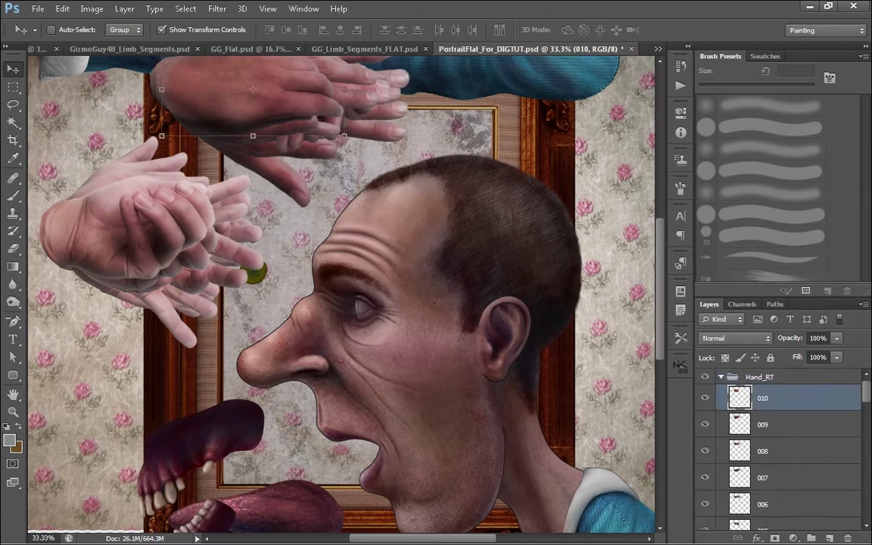
{"action": "key", "text": "alt+bracketleft"}
{"action": "key", "text": "alt+bracketleft"}
{"action": "key", "text": "alt+bracketleft"}
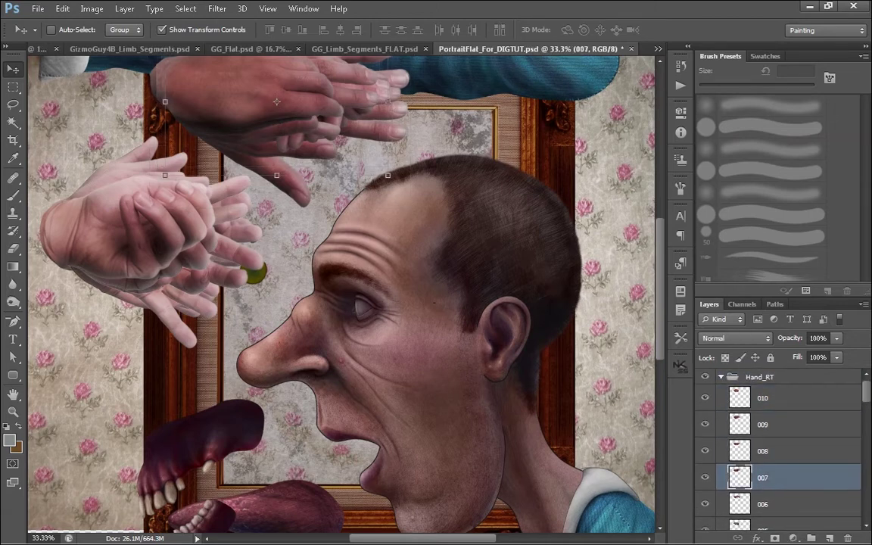
{"action": "left_click", "coordinate": [721, 377]}
- Expand the Hand_LFT group, look through its numbered pose layers, and collapse it again
{"action": "left_click", "coordinate": [761, 393]}
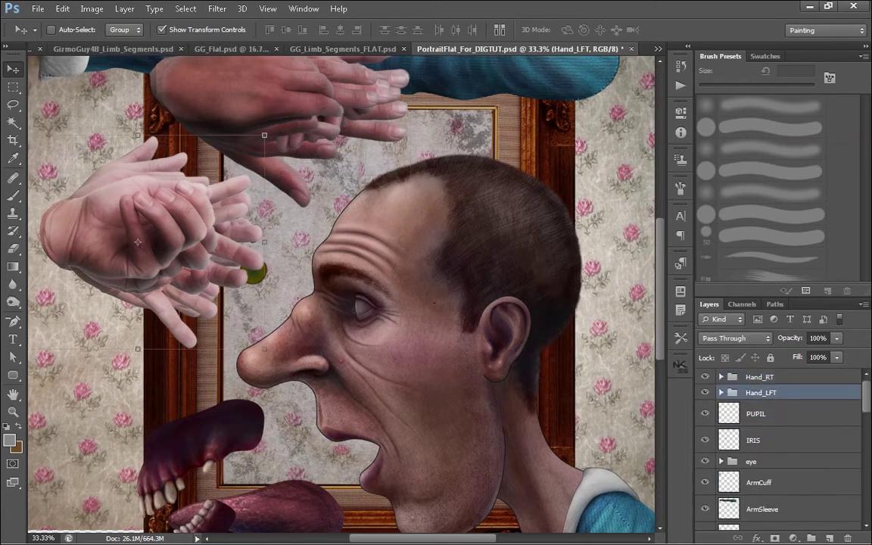
{"action": "left_click_drag", "start_coordinate": [435, 302], "coordinate": [508, 383]}
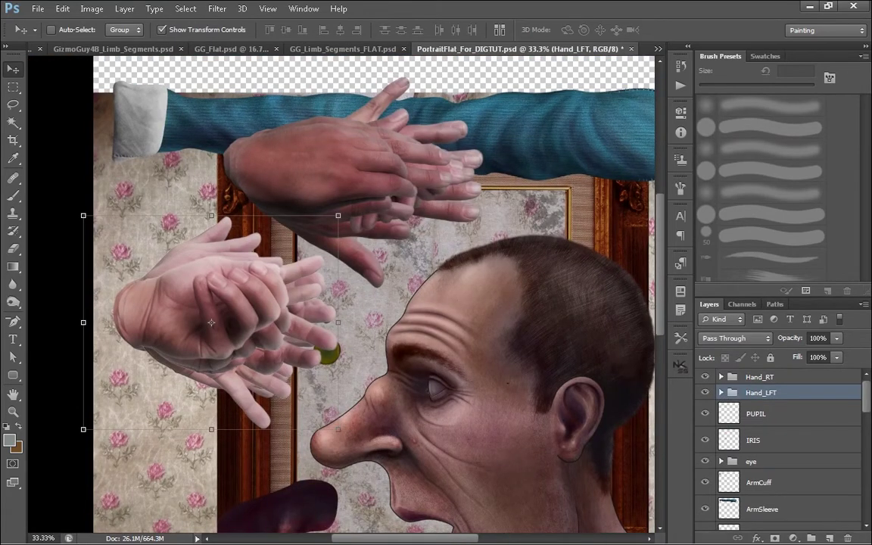
{"action": "left_click", "coordinate": [721, 392]}
{"action": "key", "text": "alt+bracketleft"}
{"action": "key", "text": "alt+bracketleft"}
{"action": "key", "text": "alt+bracketleft"}
{"action": "key", "text": "alt+bracketleft"}
{"action": "key", "text": "alt+bracketleft"}
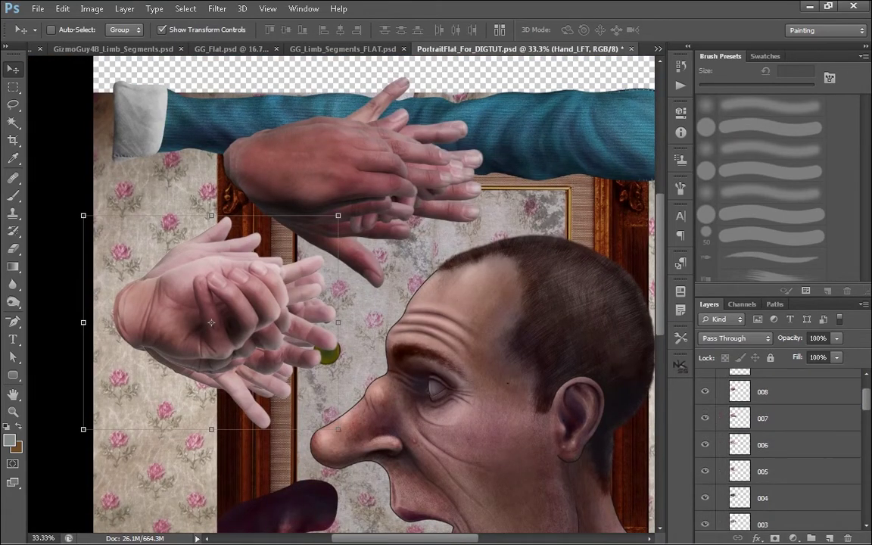
{"action": "key", "text": "alt+bracketright"}
{"action": "key", "text": "alt+bracketright"}
{"action": "key", "text": "alt+bracketright"}
{"action": "key", "text": "alt+bracketright"}
{"action": "key", "text": "alt+bracketleft"}
{"action": "key", "text": "alt+bracketleft"}
{"action": "key", "text": "alt+bracketleft"}
{"action": "left_click", "coordinate": [721, 391]}
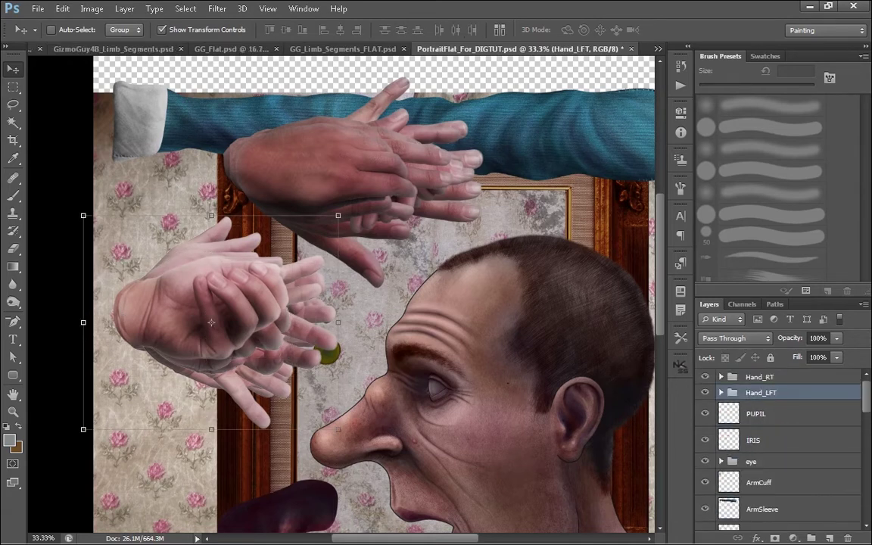
- Hide the Hand_RT and Hand_LFT groups and select the PUPIL and IRIS layers together
{"action": "scroll", "coordinate": [777, 450], "scroll_direction": "down", "scroll_amount": 2}
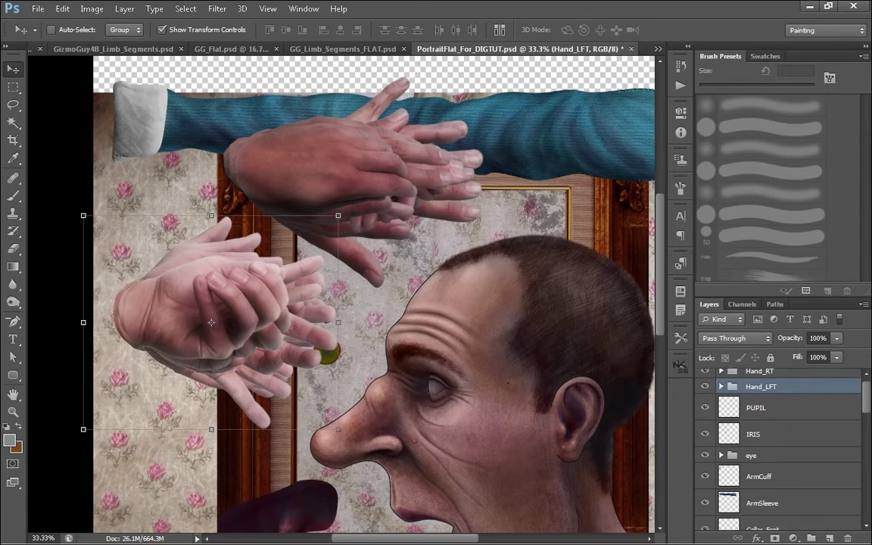
{"action": "left_click", "coordinate": [705, 386]}
{"action": "left_click", "coordinate": [704, 386]}
{"action": "key", "text": "alt+bracketleft"}
{"action": "key", "text": "alt+bracketright"}
{"action": "key", "text": "alt+bracketright"}
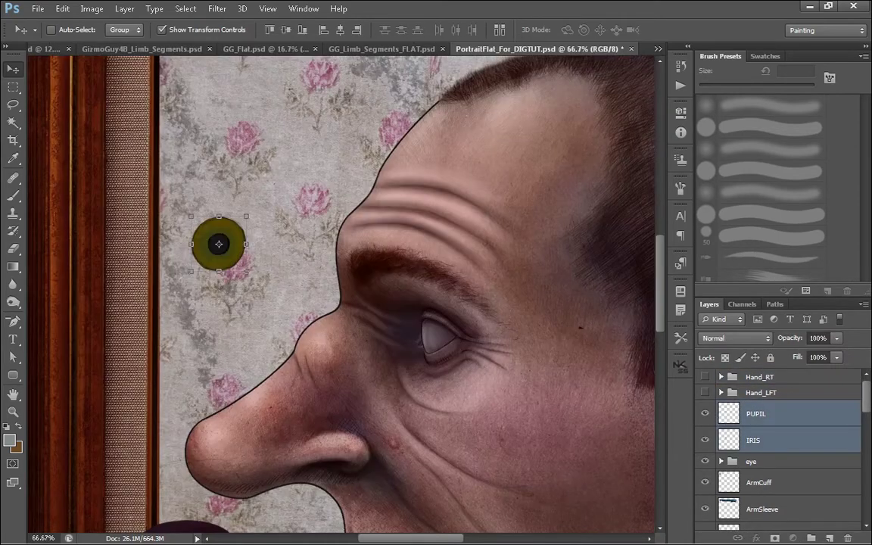
- Select and expand the eye group, toggling the group and its eye_01 layer to compare the socket with and without eyelids
{"action": "left_click", "coordinate": [750, 460]}
{"action": "left_click_drag", "start_coordinate": [423, 326], "coordinate": [319, 242]}
{"action": "left_click", "coordinate": [704, 460]}
{"action": "left_click", "coordinate": [704, 461]}
{"action": "left_click_drag", "start_coordinate": [333, 295], "coordinate": [360, 304]}
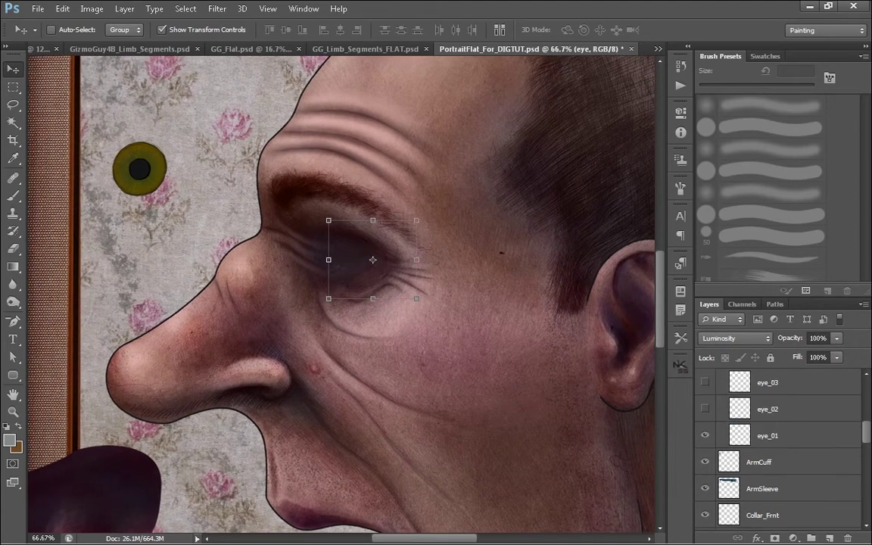
{"action": "left_click", "coordinate": [705, 435]}
{"action": "scroll", "coordinate": [341, 291], "scroll_direction": "right", "scroll_amount": 4}
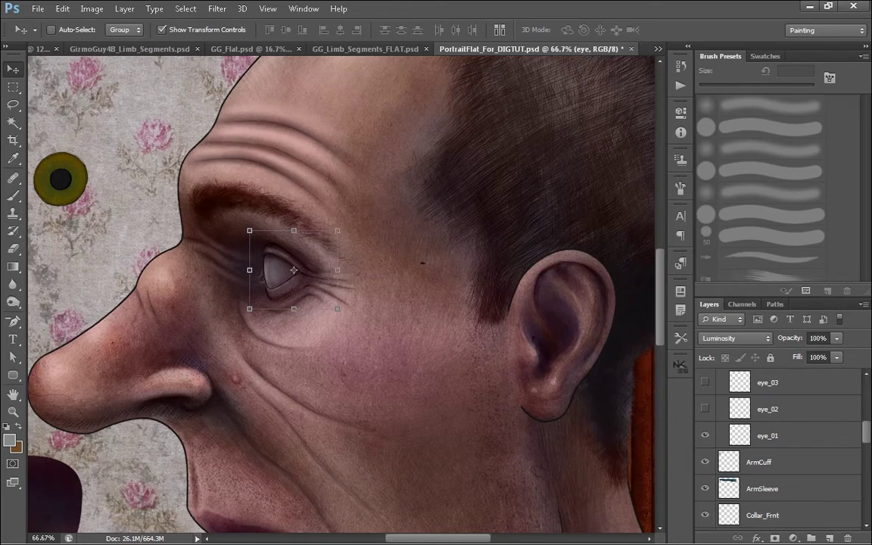
{"action": "left_click_drag", "start_coordinate": [422, 263], "coordinate": [442, 293]}
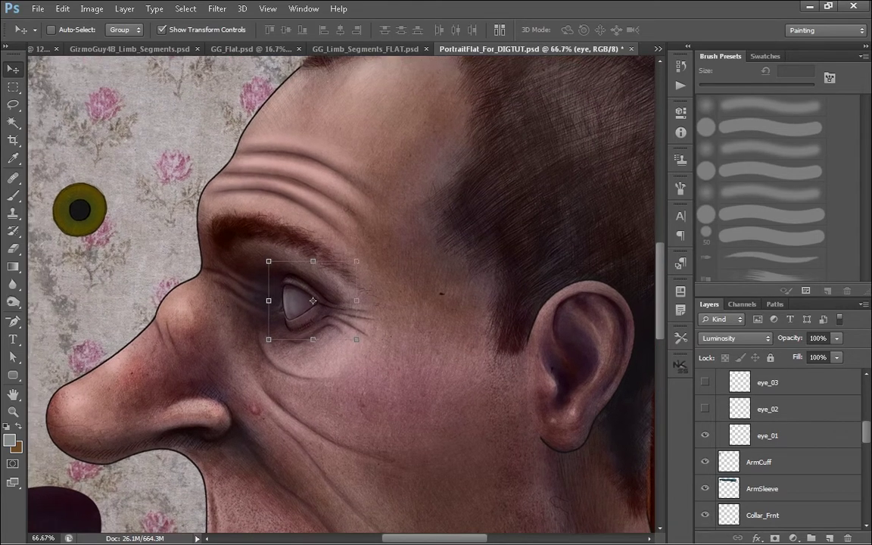
- Preview the start of the blink by switching visibility from eye_01 to eye_02 and on to eye_03
{"action": "left_click", "coordinate": [704, 435]}
{"action": "left_click", "coordinate": [705, 435]}
{"action": "left_click", "coordinate": [705, 408]}
{"action": "left_click", "coordinate": [704, 435]}
{"action": "left_click", "coordinate": [704, 409]}
{"action": "left_click", "coordinate": [704, 435]}
{"action": "left_click", "coordinate": [704, 435]}
{"action": "left_click", "coordinate": [704, 409]}
{"action": "left_click", "coordinate": [704, 408]}
{"action": "left_click", "coordinate": [705, 382]}
- Continue the blink preview by showing eye_04, eye_05 and eye_06 one at a time, hiding each previous layer
{"action": "scroll", "coordinate": [705, 408], "scroll_direction": "up", "scroll_amount": 3}
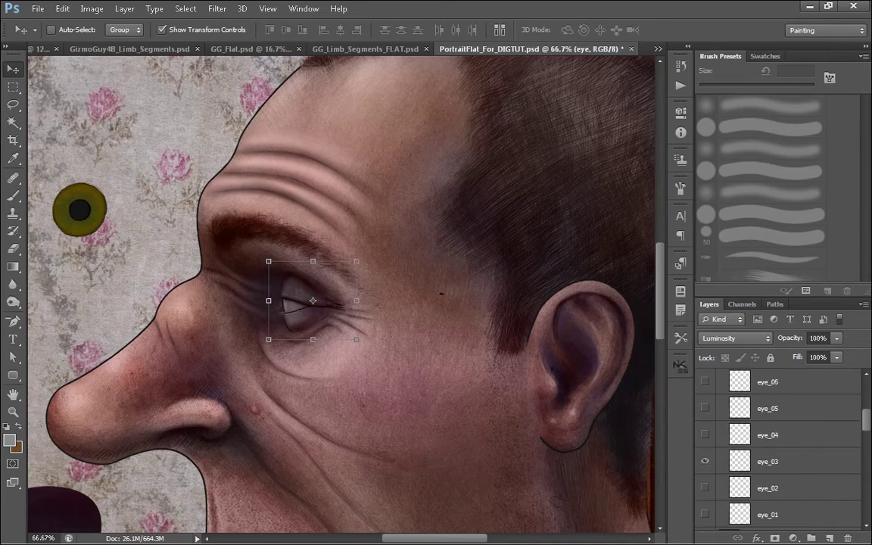
{"action": "left_click", "coordinate": [705, 460]}
{"action": "left_click", "coordinate": [704, 434]}
{"action": "left_click", "coordinate": [704, 434]}
{"action": "left_click", "coordinate": [705, 435]}
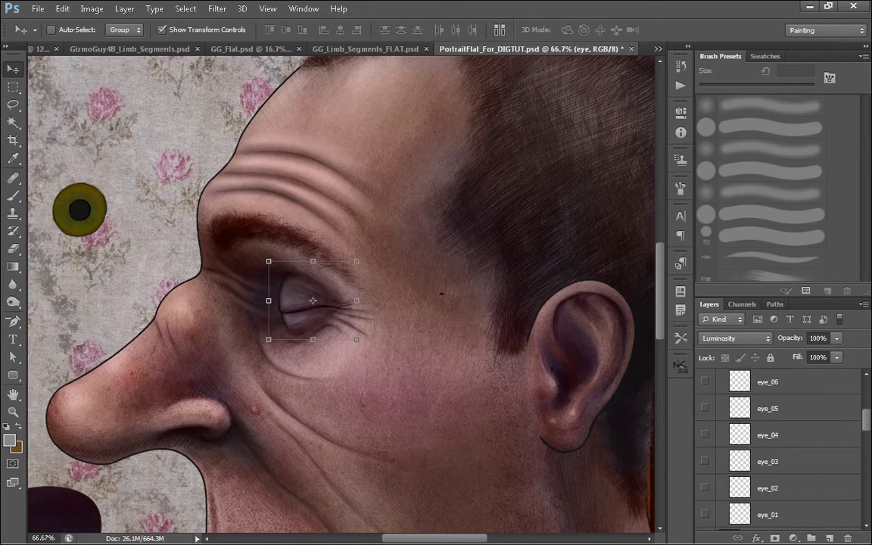
{"action": "left_click", "coordinate": [705, 435]}
{"action": "left_click", "coordinate": [704, 409]}
{"action": "left_click", "coordinate": [705, 408]}
{"action": "left_click", "coordinate": [705, 382]}
{"action": "scroll", "coordinate": [705, 408], "scroll_direction": "up", "scroll_amount": 3}
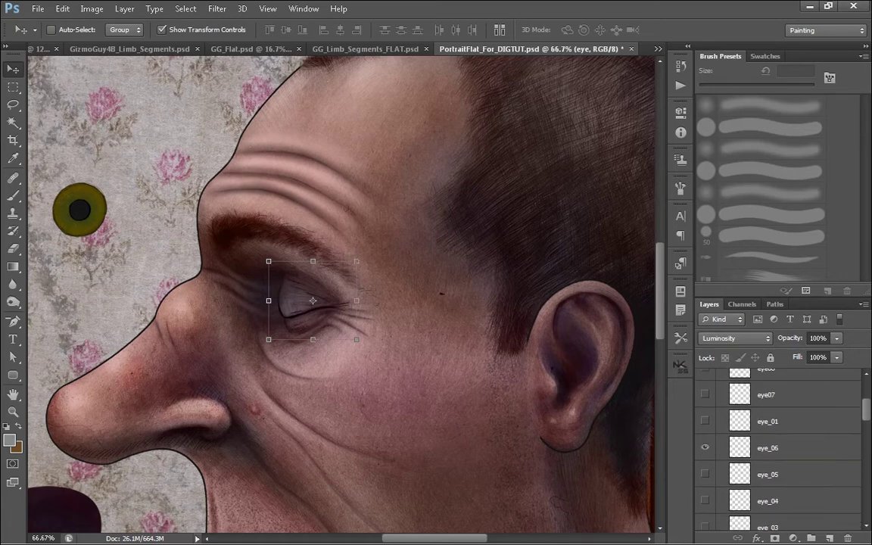
- Replace eye_06 with the upper eye_01 layer, eye07 and eye08 in turn, leaving only eye08 visible
{"action": "left_click", "coordinate": [704, 447]}
{"action": "left_click", "coordinate": [704, 421]}
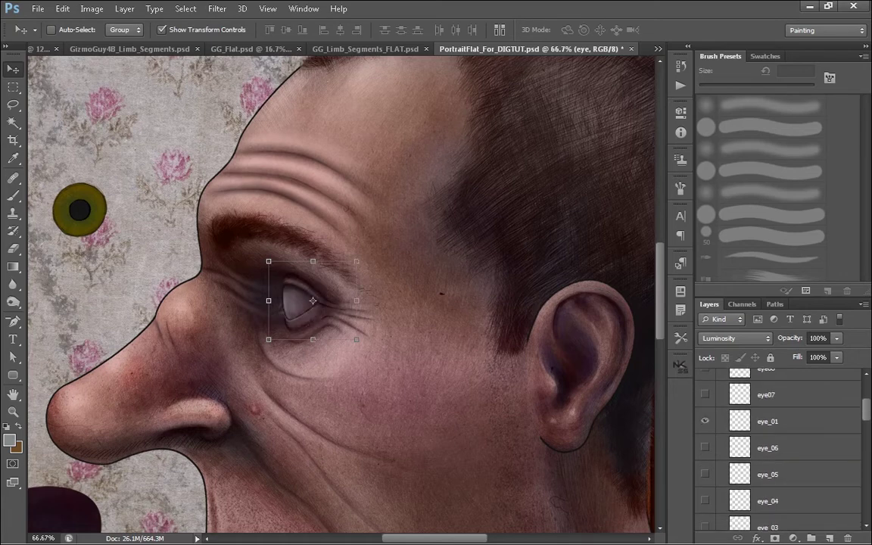
{"action": "left_click", "coordinate": [704, 422]}
{"action": "left_click", "coordinate": [705, 394]}
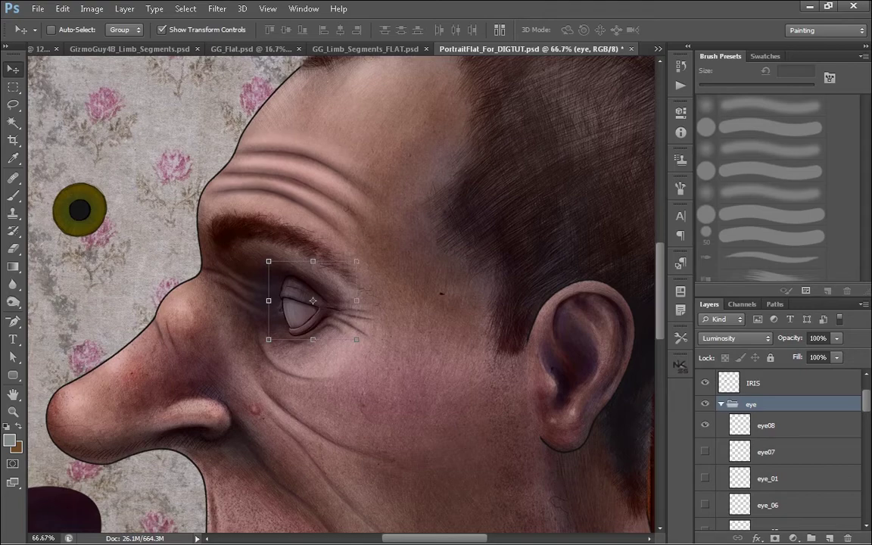
- Open Eyes_FIX.psd from the PSD folder and return to the PortraitFlat_For_DIGTUT.psd document
{"action": "left_click", "coordinate": [37, 8]}
{"action": "left_click", "coordinate": [35, 34]}
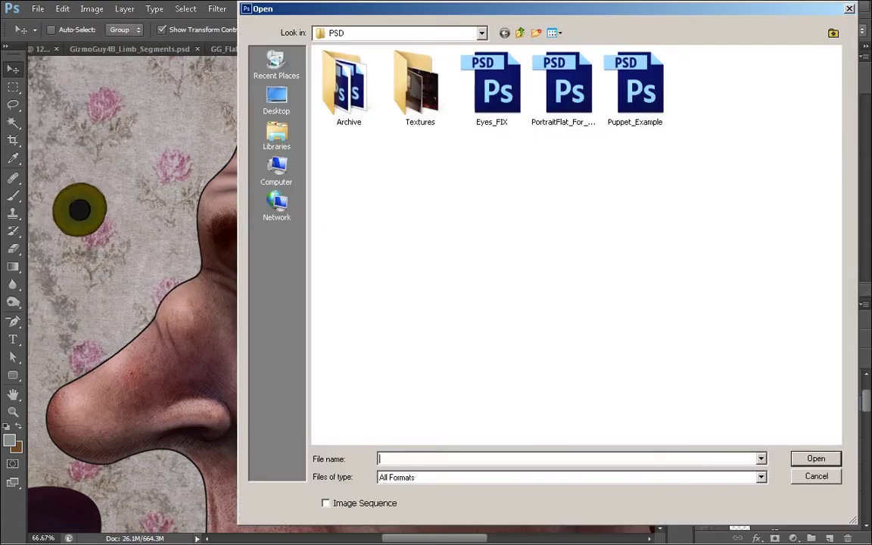
{"action": "double_click", "coordinate": [491, 83]}
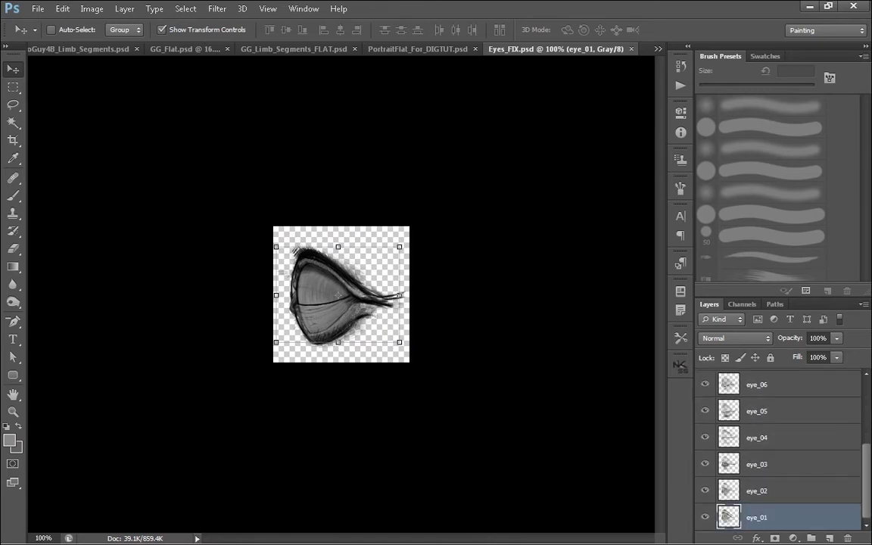
{"action": "left_click", "coordinate": [417, 48]}
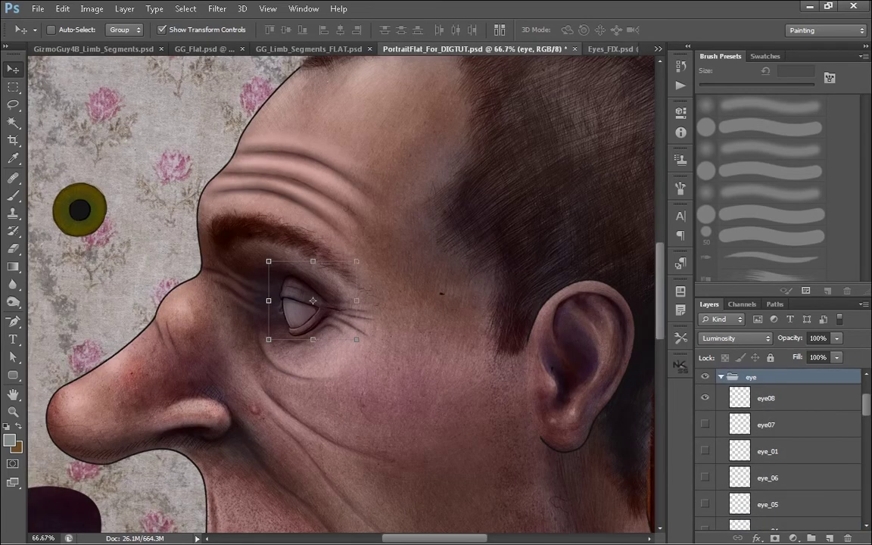
- Switch to Eyes_FIX.psd and hide all of its eye layers from eye10 down to the lowest eye_01
{"action": "key", "text": "ctrl+Tab"}
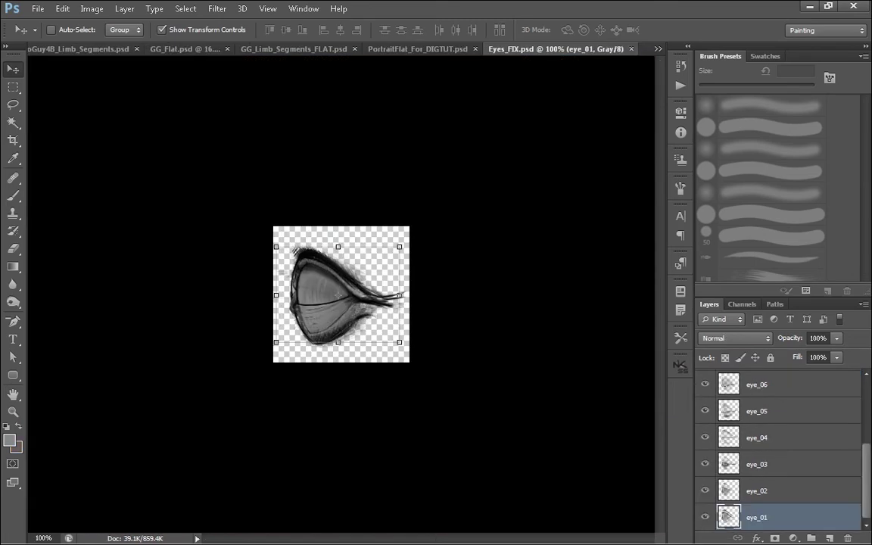
{"action": "left_click", "coordinate": [704, 517]}
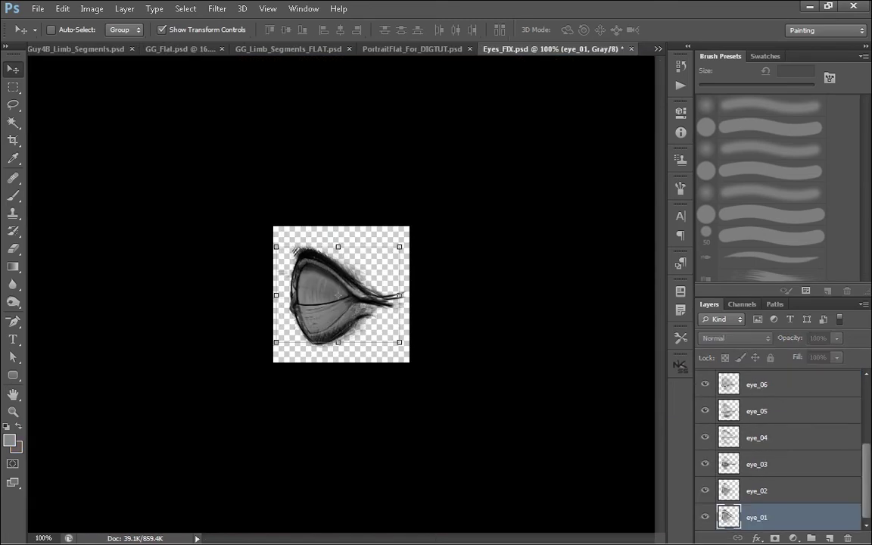
{"action": "left_click_drag", "start_coordinate": [865, 481], "coordinate": [866, 415]}
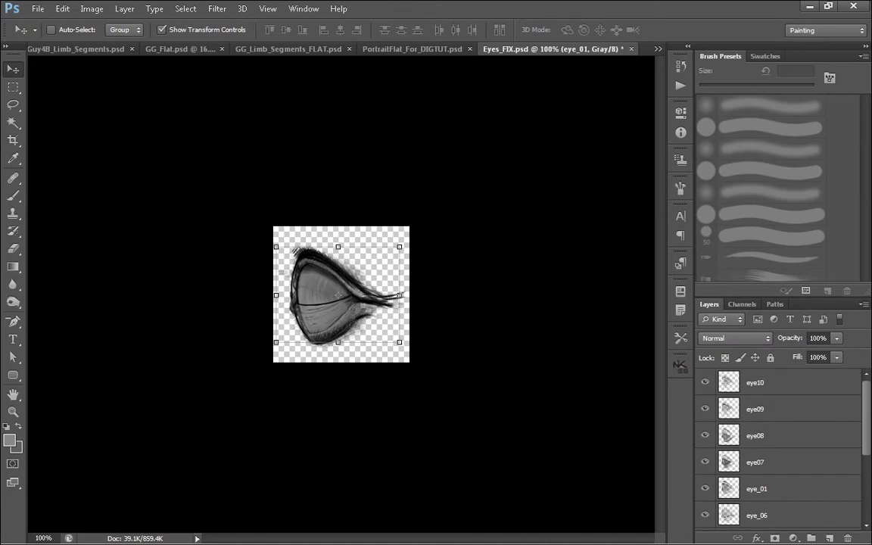
{"action": "left_click_drag", "start_coordinate": [704, 382], "coordinate": [704, 515]}
{"action": "left_click_drag", "start_coordinate": [866, 417], "coordinate": [865, 468]}
{"action": "left_click_drag", "start_coordinate": [704, 436], "coordinate": [704, 489]}
{"action": "left_click_drag", "start_coordinate": [866, 467], "coordinate": [866, 481]}
- Preview the lowest eye_01 layer, eye_02 and eye_03 one at a time, hiding each before the next
{"action": "left_click", "coordinate": [704, 490]}
{"action": "left_click", "coordinate": [705, 517]}
{"action": "left_click", "coordinate": [705, 517]}
{"action": "left_click", "coordinate": [704, 517]}
{"action": "left_click", "coordinate": [704, 490]}
{"action": "left_click", "coordinate": [705, 491]}
{"action": "left_click", "coordinate": [704, 464]}
{"action": "left_click", "coordinate": [705, 464]}
- Continue the blink preview in Eyes_FIX.psd by showing and hiding eye_04, eye_05 and eye_06 in turn
{"action": "left_click", "coordinate": [704, 437]}
{"action": "left_click", "coordinate": [704, 438]}
{"action": "left_click", "coordinate": [704, 411]}
{"action": "left_click", "coordinate": [705, 411]}
{"action": "left_click", "coordinate": [705, 384]}
{"action": "left_click", "coordinate": [705, 384]}
{"action": "left_click_drag", "start_coordinate": [865, 481], "coordinate": [865, 451]}
- Preview eye_06 again, the upper eye_01, eye07 and eye08 in turn, leaving only eye08 visible
{"action": "left_click", "coordinate": [705, 450]}
{"action": "left_click", "coordinate": [704, 450]}
{"action": "left_click", "coordinate": [704, 423]}
{"action": "left_click", "coordinate": [705, 423]}
{"action": "left_click", "coordinate": [704, 396]}
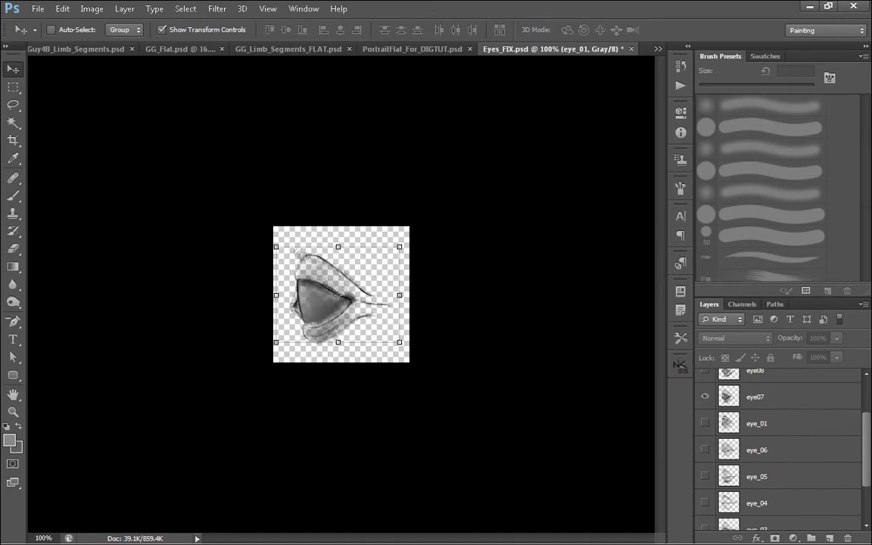
{"action": "scroll", "coordinate": [779, 447], "scroll_direction": "up", "scroll_amount": 2}
{"action": "left_click", "coordinate": [704, 417]}
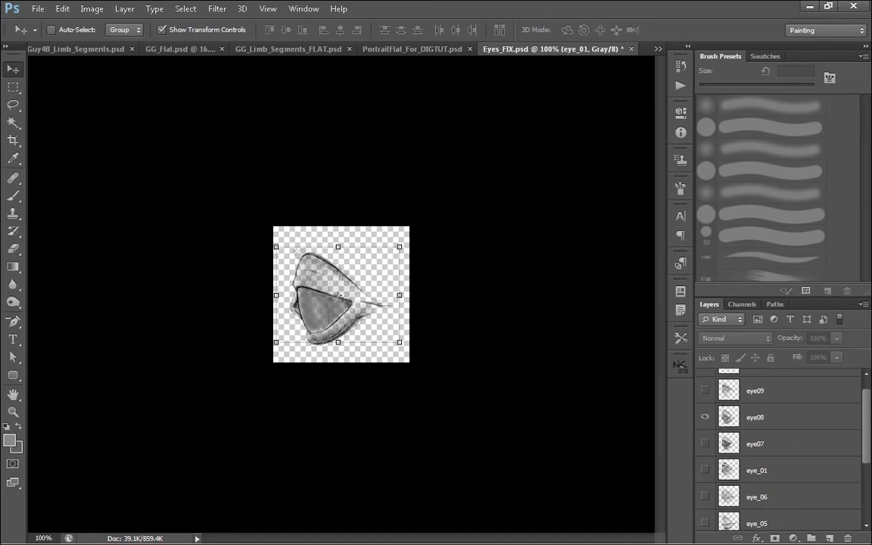
- Show eye09 in place of eye08 and set its layer opacity to 100%
{"action": "left_click", "coordinate": [705, 390]}
{"action": "scroll", "coordinate": [772, 424], "scroll_direction": "up", "scroll_amount": 1}
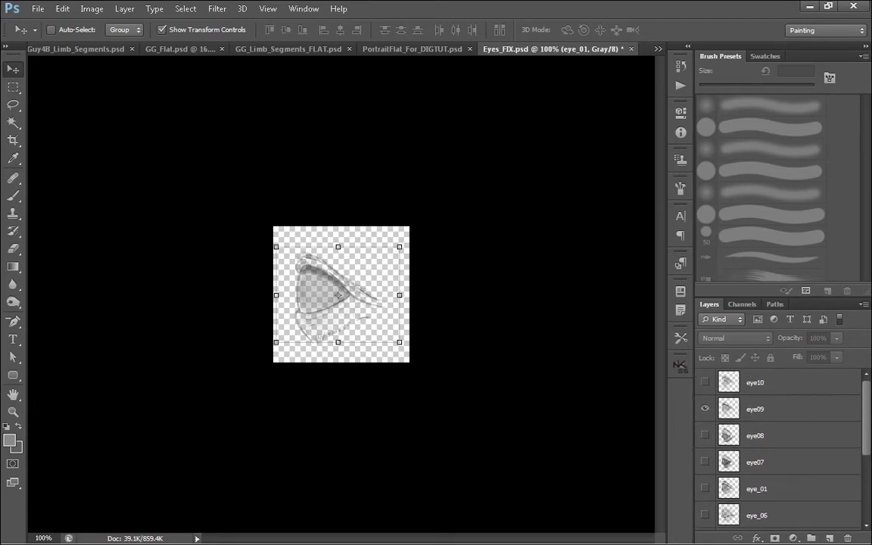
{"action": "left_click", "coordinate": [764, 408]}
{"action": "left_click", "coordinate": [836, 338]}
{"action": "left_click_drag", "start_coordinate": [836, 354], "coordinate": [850, 353]}
- Show eye10 in place of eye09, check its opacity, and alternate the visibility of the two layers for comparison
{"action": "left_click", "coordinate": [705, 408]}
{"action": "left_click", "coordinate": [705, 382]}
{"action": "left_click", "coordinate": [764, 382]}
{"action": "left_click", "coordinate": [836, 338]}
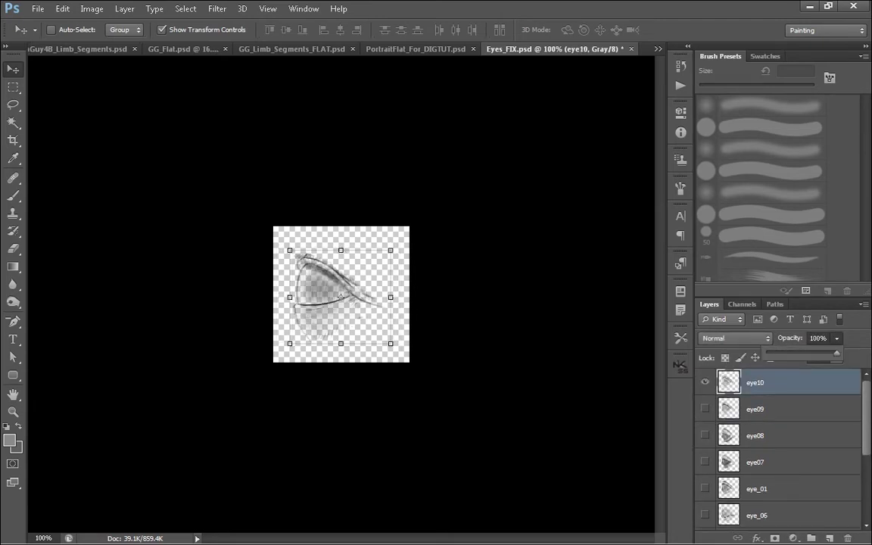
{"action": "left_click", "coordinate": [705, 382]}
{"action": "left_click", "coordinate": [704, 382]}
{"action": "left_click", "coordinate": [705, 408]}
{"action": "left_click", "coordinate": [704, 408]}
{"action": "left_click", "coordinate": [705, 383]}
{"action": "left_click", "coordinate": [704, 382]}
{"action": "left_click", "coordinate": [704, 408]}
- Return to PortraitFlat_For_DIGTUT.psd, make the Ear layer visible and select the DispMap layer with the whole head in view
{"action": "left_click", "coordinate": [416, 50]}
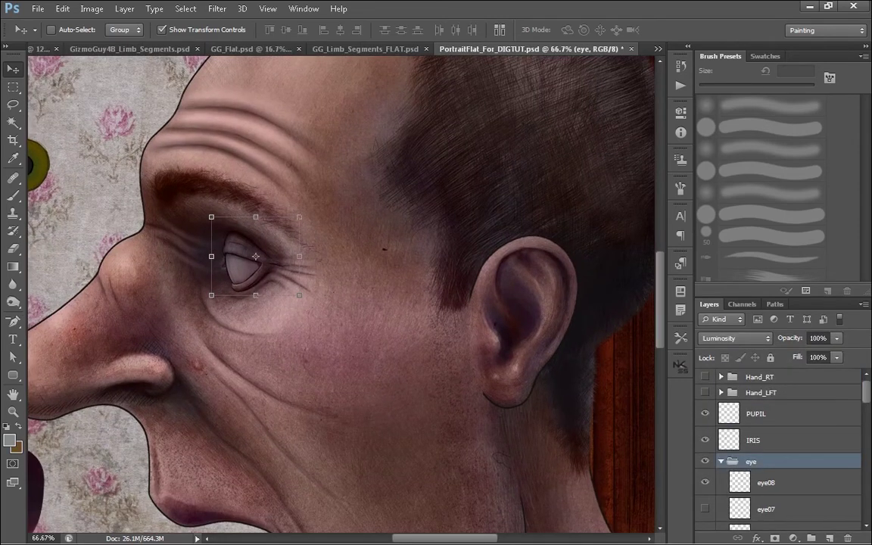
{"action": "scroll", "coordinate": [779, 454], "scroll_direction": "down", "scroll_amount": 6}
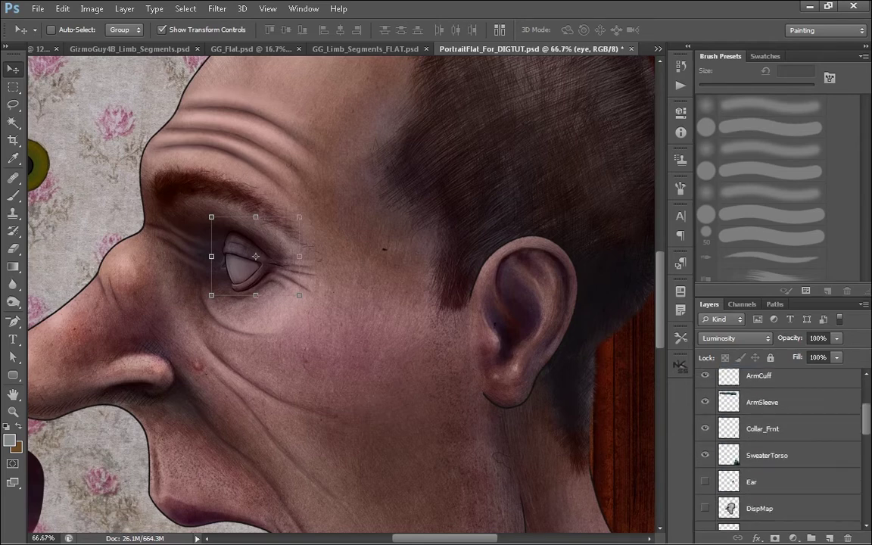
{"action": "left_click", "coordinate": [705, 482]}
{"action": "left_click", "coordinate": [759, 509]}
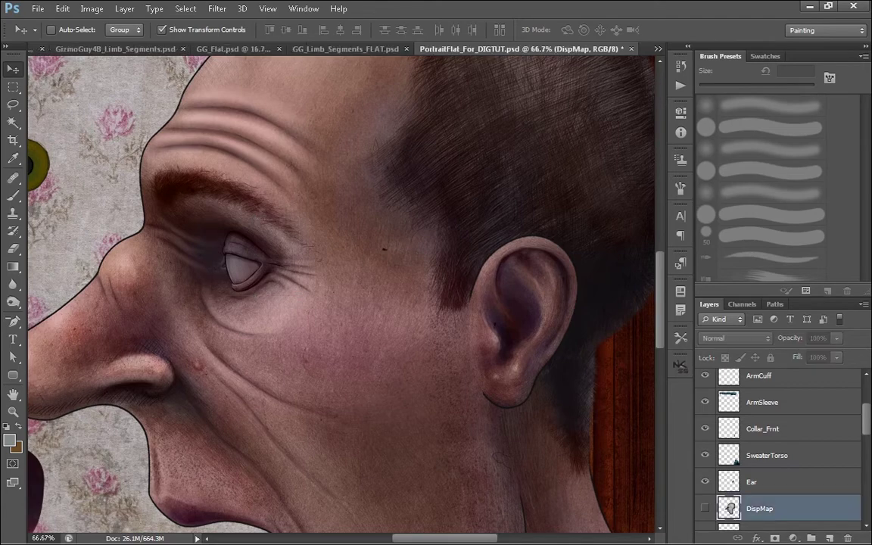
{"action": "scroll", "coordinate": [780, 446], "scroll_direction": "down", "scroll_amount": 3}
{"action": "left_click", "coordinate": [704, 398]}
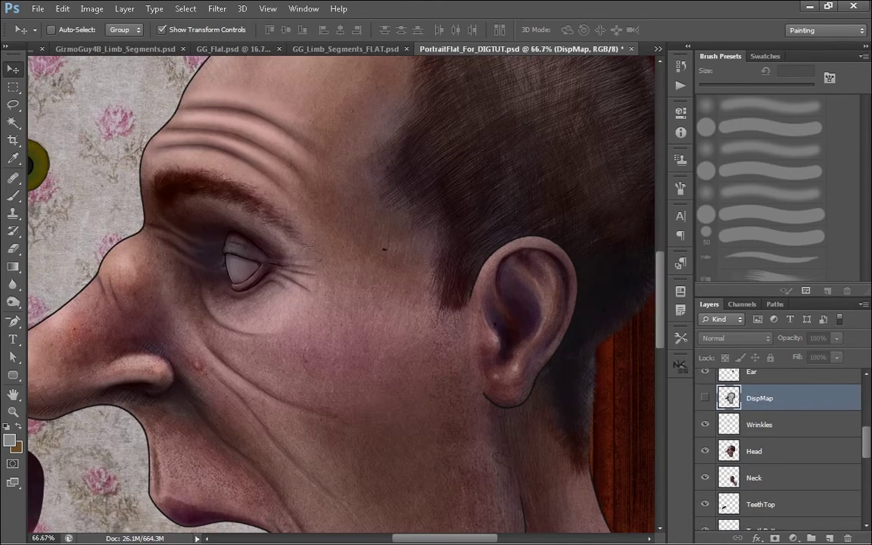
{"action": "key", "text": "ctrl+minus"}
{"action": "key", "text": "ctrl+minus"}
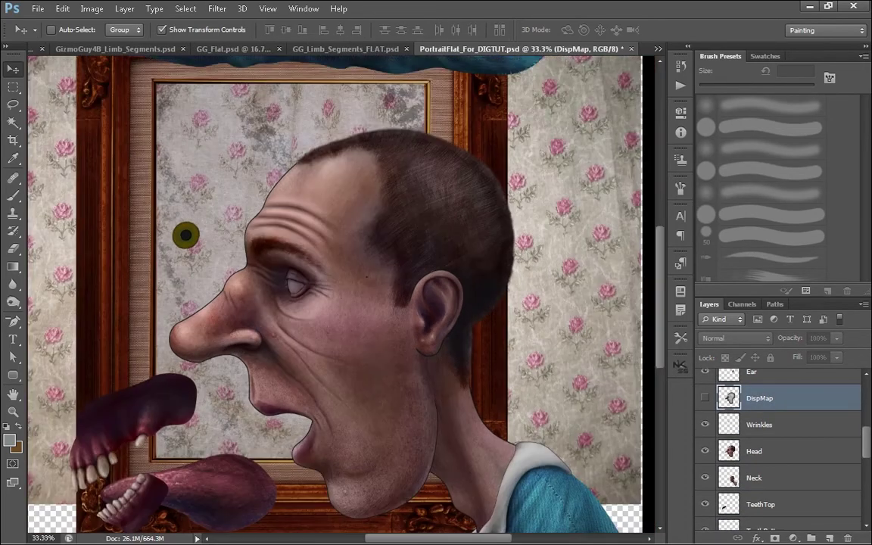
{"action": "left_click_drag", "start_coordinate": [356, 318], "coordinate": [378, 282]}
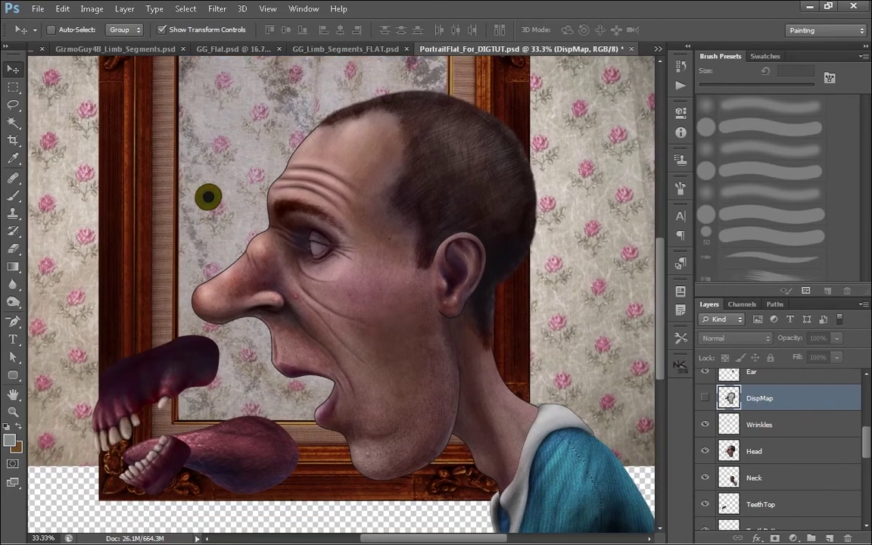
- Compare the head with the Wrinkles layer hidden and shown, and undo the last change on that layer
{"action": "left_click", "coordinate": [759, 450]}
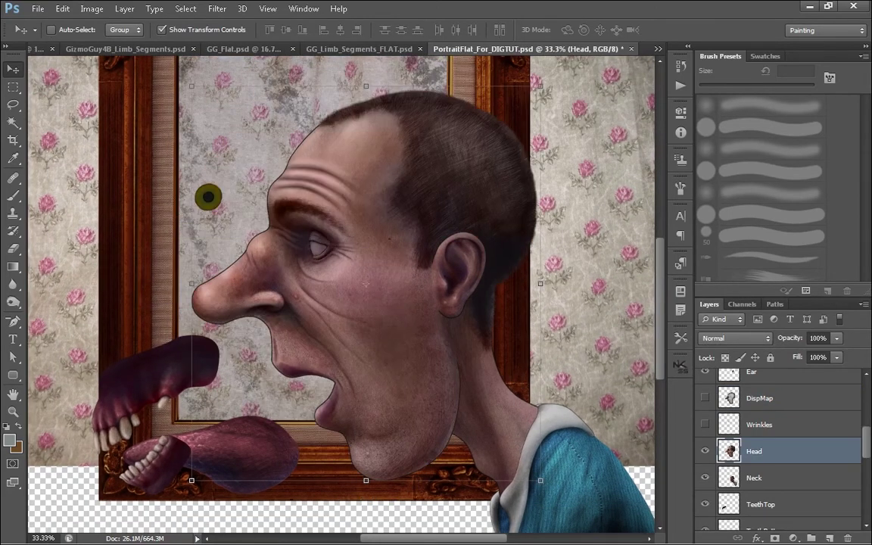
{"action": "key", "text": "ctrl+alt+z"}
{"action": "key", "text": "ctrl+alt+z"}
{"action": "key", "text": "ctrl+alt+z"}
{"action": "key", "text": "ctrl+alt+z"}
{"action": "key", "text": "ctrl+alt+z"}
{"action": "key", "text": "ctrl+plus"}
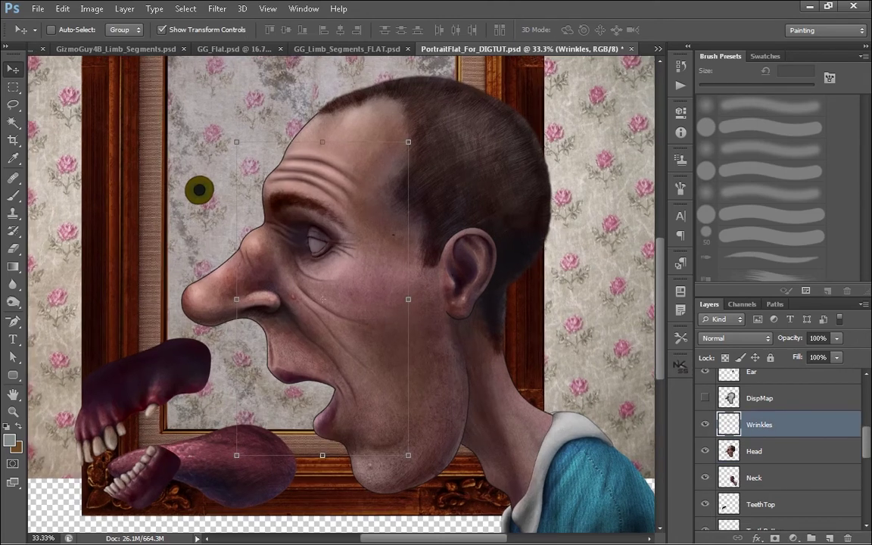
{"action": "left_click_drag", "start_coordinate": [340, 294], "coordinate": [403, 205]}
{"action": "key", "text": "ctrl+z"}
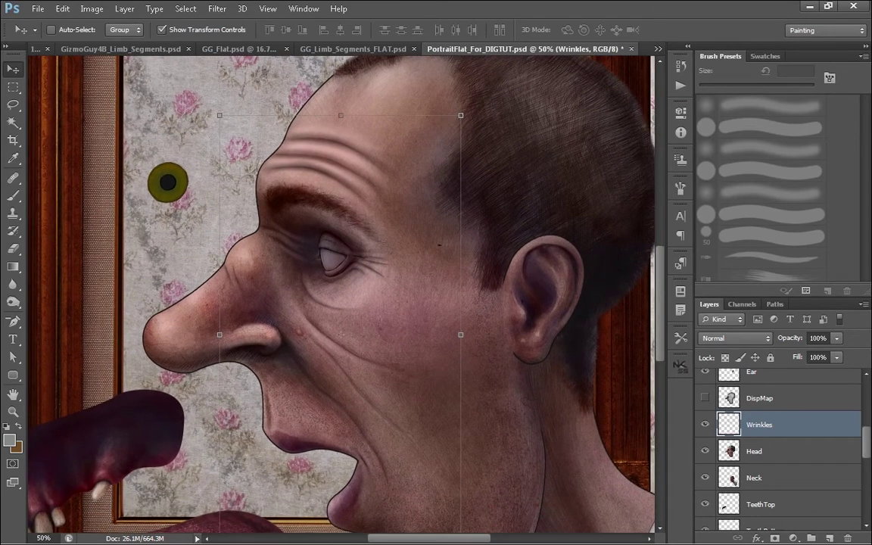
- Outline the nose-to-mouth fold and the cheek crease with the Lasso tool, clearing each selection
{"action": "key", "text": "l"}
{"action": "scroll", "coordinate": [306, 265], "scroll_direction": "down", "scroll_amount": 1}
{"action": "scroll", "coordinate": [305, 265], "scroll_direction": "right", "scroll_amount": 1}
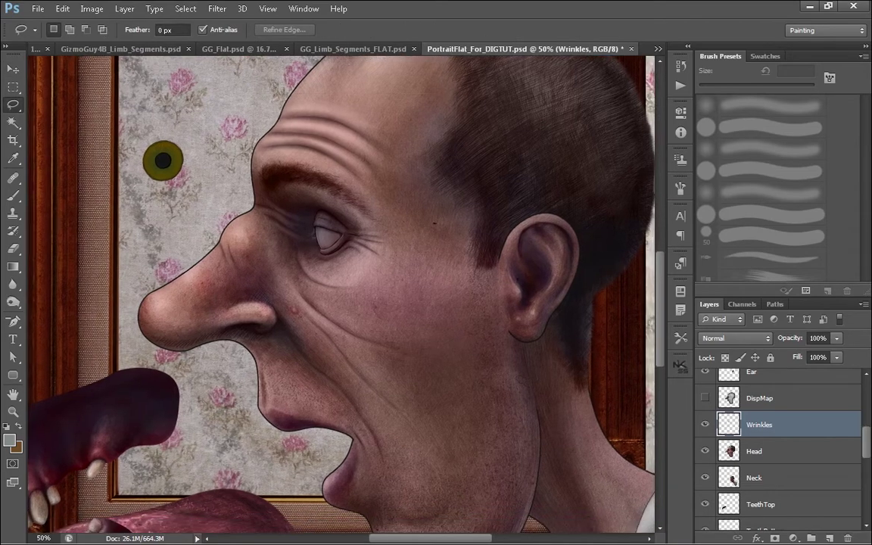
{"action": "left_click_drag", "start_coordinate": [349, 463], "coordinate": [374, 415]}
{"action": "left_click_drag", "start_coordinate": [261, 340], "coordinate": [261, 345]}
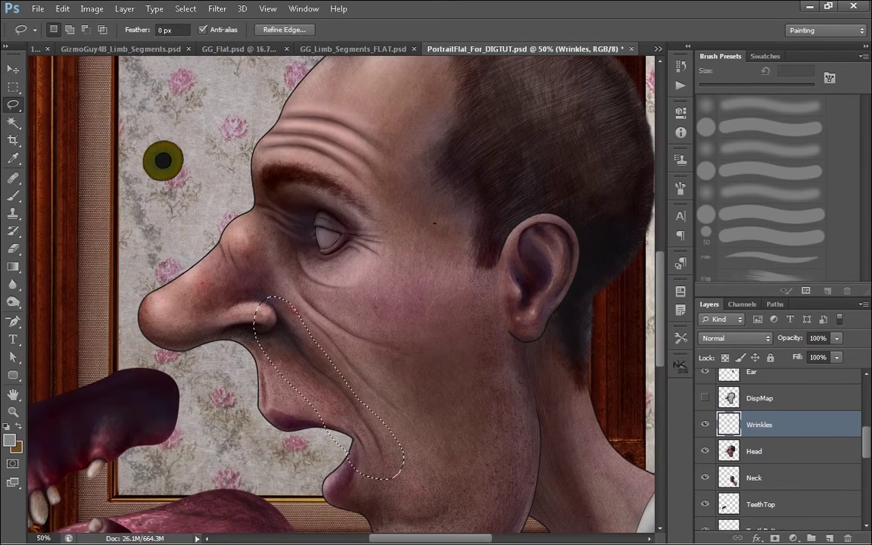
{"action": "key", "text": "ctrl+d"}
{"action": "mouse_move", "coordinate": [409, 434]}
{"action": "left_mouse_down"}
{"action": "mouse_move", "coordinate": [442, 407]}
{"action": "mouse_move", "coordinate": [342, 309]}
{"action": "mouse_move", "coordinate": [295, 285]}
{"action": "mouse_move", "coordinate": [303, 291]}
{"action": "left_mouse_up"}
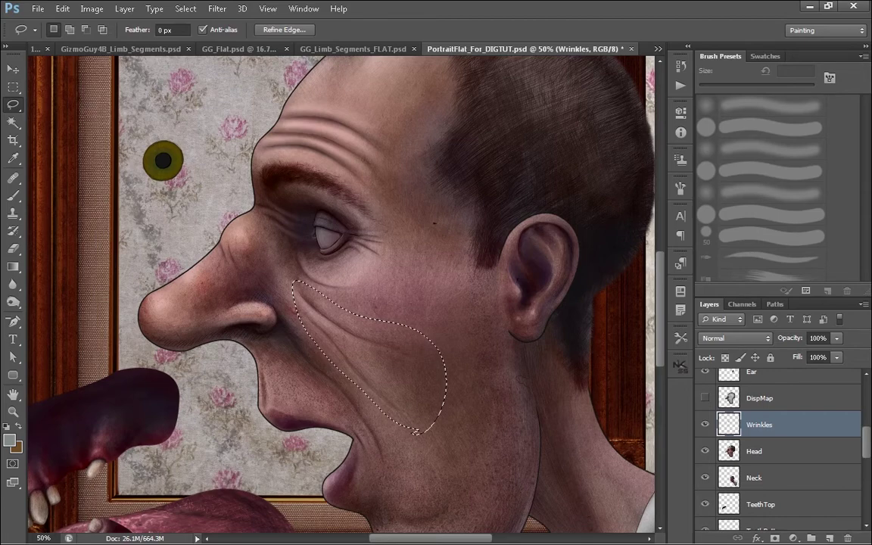
{"action": "left_click_drag", "start_coordinate": [302, 292], "coordinate": [298, 324]}
{"action": "key", "text": "ctrl+d"}
- Toggle the TeethTop, TeethBottom and Tongue layers off and on to check each separate mouth part
{"action": "scroll", "coordinate": [340, 303], "scroll_direction": "down", "scroll_amount": 2}
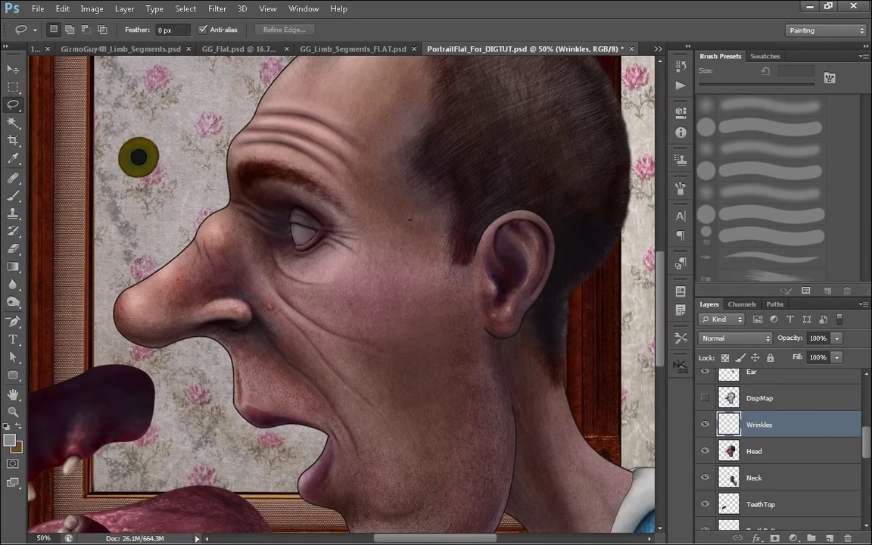
{"action": "scroll", "coordinate": [764, 446], "scroll_direction": "down", "scroll_amount": 1}
{"action": "left_click", "coordinate": [704, 406]}
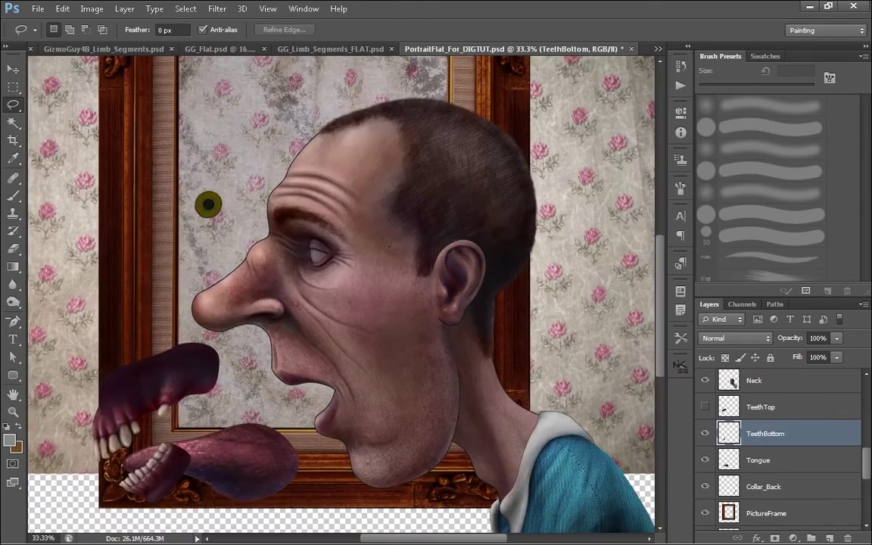
{"action": "left_click", "coordinate": [705, 406]}
{"action": "left_click", "coordinate": [704, 433]}
{"action": "key", "text": "ctrl+comma"}
{"action": "key", "text": "alt+bracketleft"}
{"action": "key", "text": "ctrl+comma"}
{"action": "key", "text": "ctrl+comma"}
- Toggle the Collar_Back and PictureFrame layers off and on to check what each one contains
{"action": "key", "text": "alt+bracketleft"}
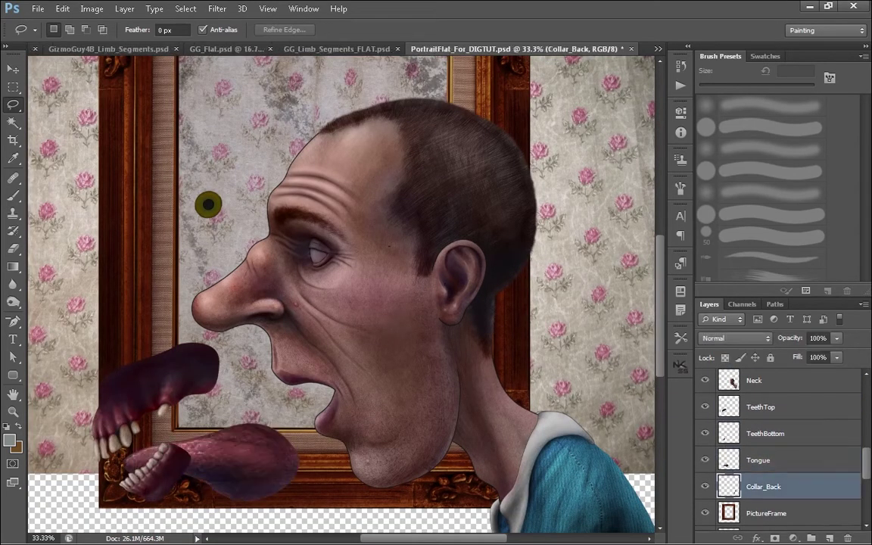
{"action": "key", "text": "ctrl+comma"}
{"action": "key", "text": "ctrl+comma"}
{"action": "left_click_drag", "start_coordinate": [208, 204], "coordinate": [138, 107]}
{"action": "key", "text": "alt+bracketleft"}
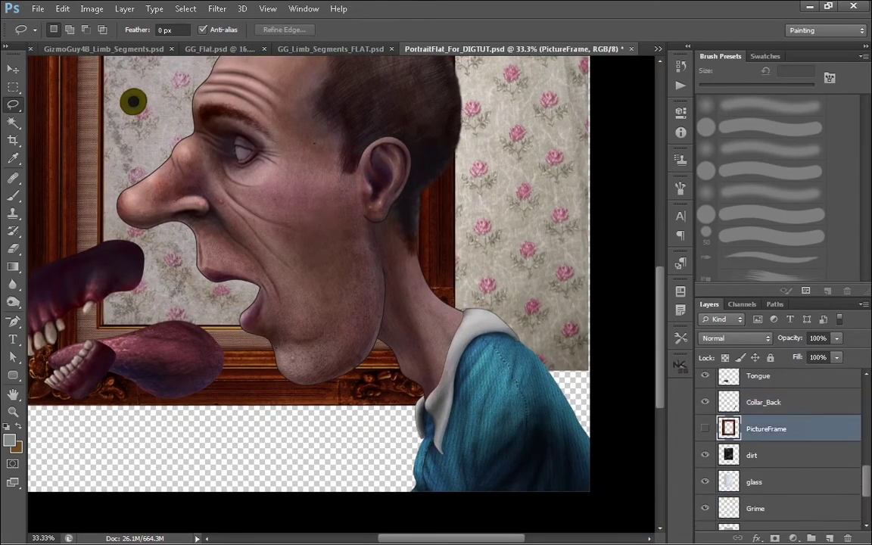
{"action": "mouse_move", "coordinate": [705, 428]}
{"action": "left_mouse_down"}
{"action": "mouse_move", "coordinate": [704, 455]}
{"action": "mouse_move", "coordinate": [705, 429]}
{"action": "left_mouse_up"}
- Review the names through the portrait's layer stack and select the Hand_LFT group
{"action": "left_click_drag", "start_coordinate": [865, 481], "coordinate": [866, 396]}
{"action": "left_click_drag", "start_coordinate": [303, 220], "coordinate": [382, 333]}
{"action": "scroll", "coordinate": [779, 446], "scroll_direction": "down", "scroll_amount": 10}
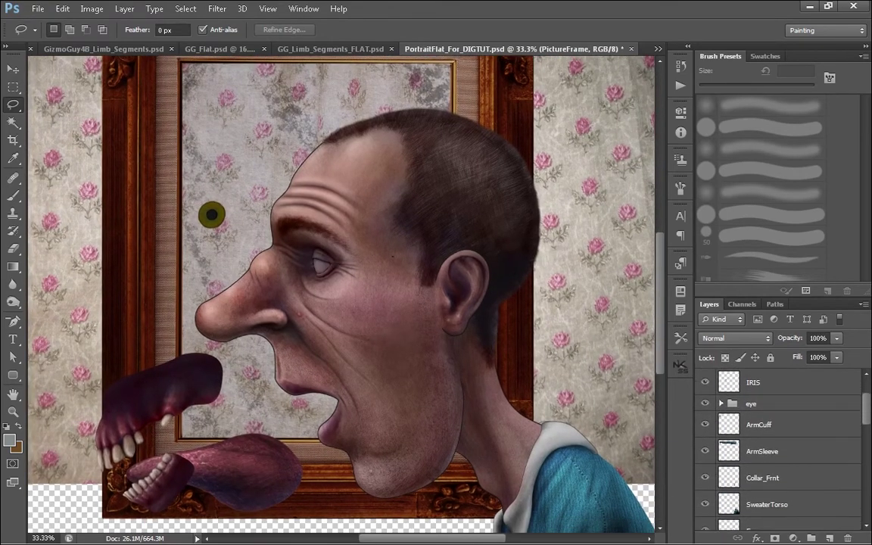
{"action": "scroll", "coordinate": [779, 446], "scroll_direction": "down", "scroll_amount": 6}
{"action": "scroll", "coordinate": [779, 447], "scroll_direction": "up", "scroll_amount": 3}
{"action": "scroll", "coordinate": [779, 446], "scroll_direction": "up", "scroll_amount": 12}
{"action": "left_click", "coordinate": [756, 414]}
{"action": "left_click", "coordinate": [760, 393]}
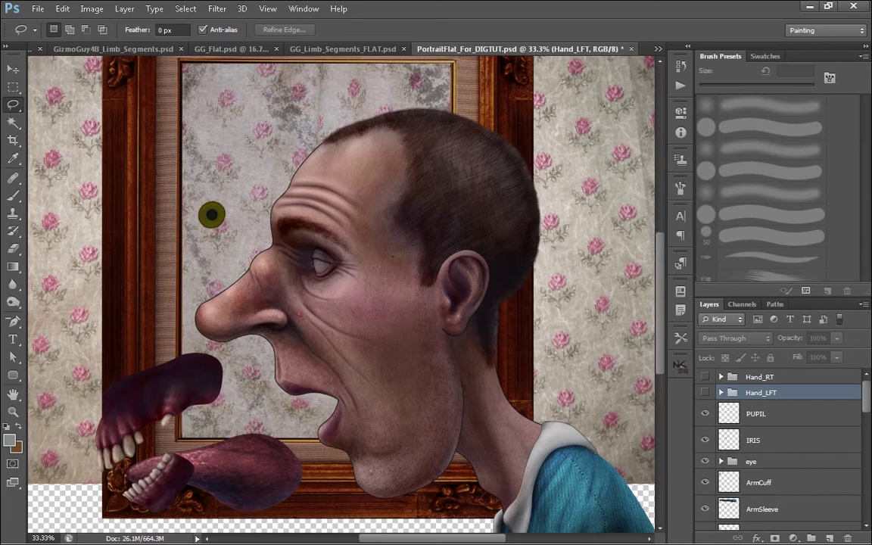
- Open the Hand_LFT and Hand_RT group names for editing to examine their side suffixes
{"action": "double_click", "coordinate": [771, 392]}
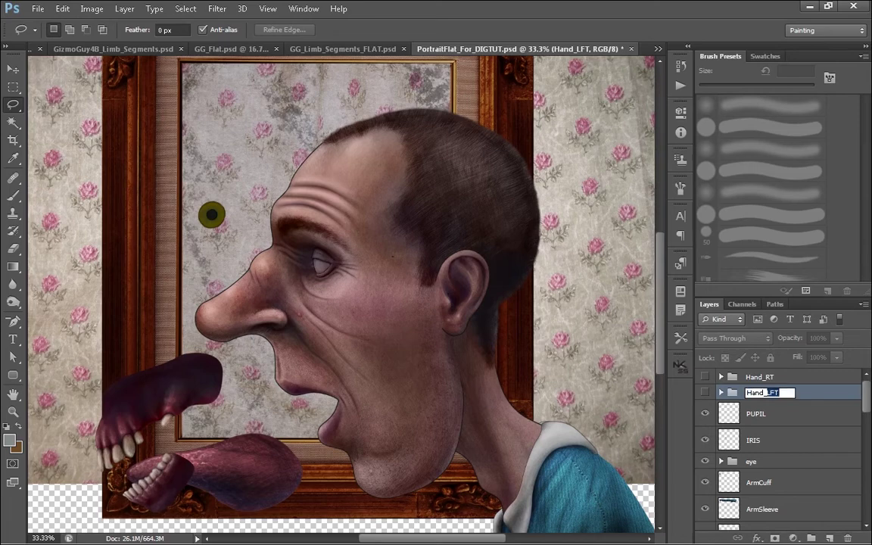
{"action": "double_click", "coordinate": [761, 377]}
{"action": "double_click", "coordinate": [763, 392]}
{"action": "double_click", "coordinate": [761, 377]}
- Switch to After Effects, rotate the lower leg in RR_Segmented about the knee and reposition the boot shaft's anchor point
{"action": "left_click_drag", "start_coordinate": [393, 257], "coordinate": [396, 262]}
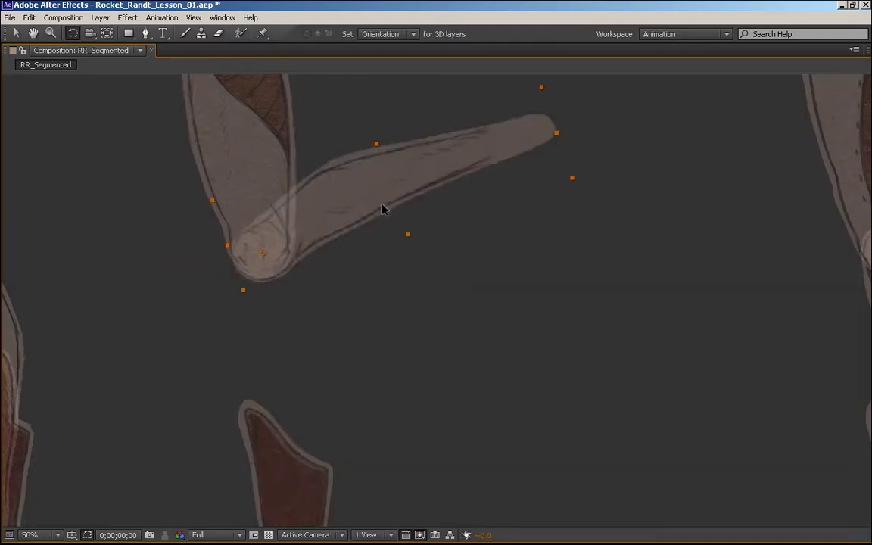
{"action": "scroll", "coordinate": [326, 276], "scroll_direction": "down", "scroll_amount": 2}
{"action": "left_click", "coordinate": [302, 394]}
{"action": "key", "text": "y"}
{"action": "left_click_drag", "start_coordinate": [262, 376], "coordinate": [285, 345]}
- Reposition the foot segment's anchor point at its round joint and rotate the boot and foot pieces around their joints
{"action": "left_click", "coordinate": [170, 424]}
{"action": "left_click_drag", "start_coordinate": [160, 419], "coordinate": [211, 416]}
{"action": "scroll", "coordinate": [128, 471], "scroll_direction": "up", "scroll_amount": 1}
{"action": "key", "text": "w"}
{"action": "left_click_drag", "start_coordinate": [295, 404], "coordinate": [277, 402]}
{"action": "scroll", "coordinate": [477, 460], "scroll_direction": "down", "scroll_amount": 2}
{"action": "left_click_drag", "start_coordinate": [477, 460], "coordinate": [447, 452]}
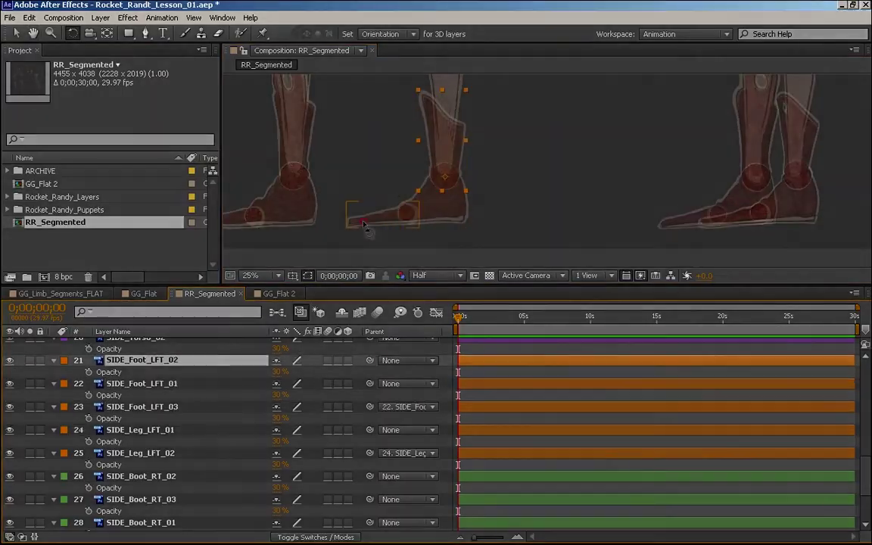